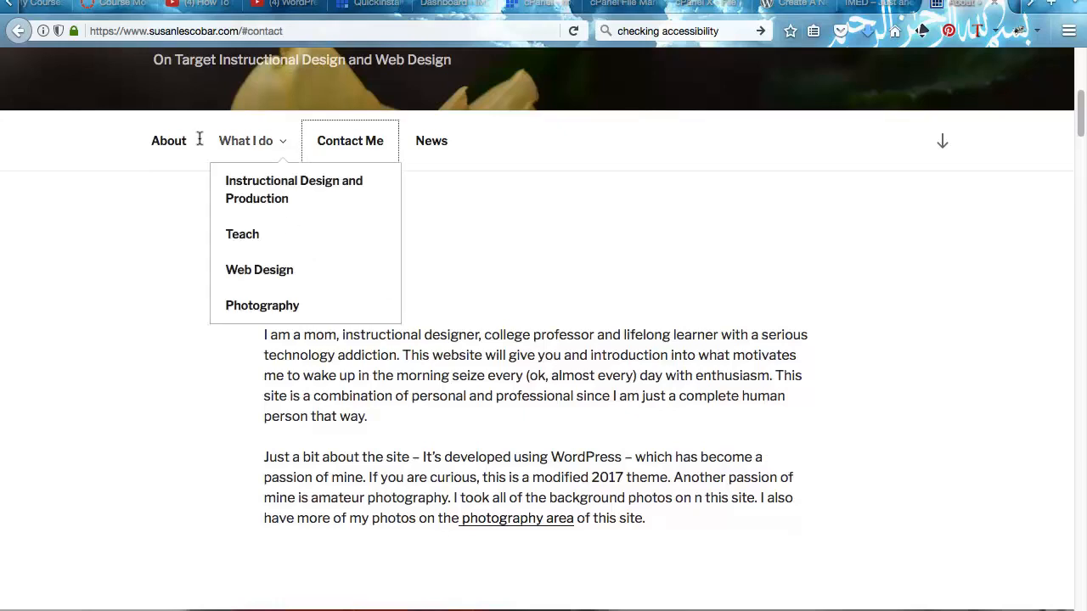
- Scroll up and down through the currently open web page to review it
scroll(420, 272, "down", 1)
scroll(423, 267, "down", 10)
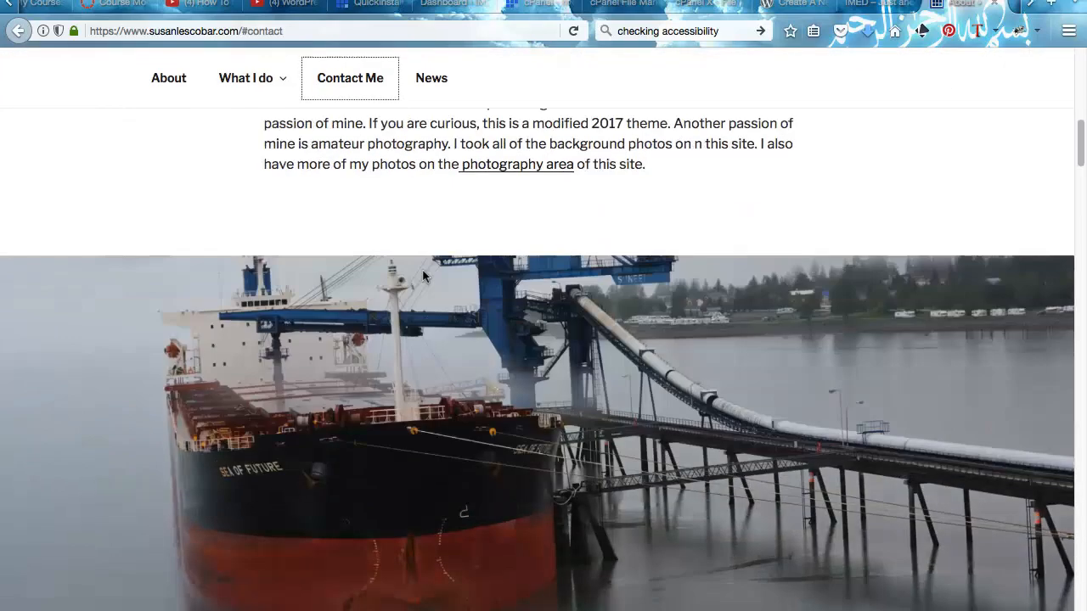
scroll(424, 276, "down", 15)
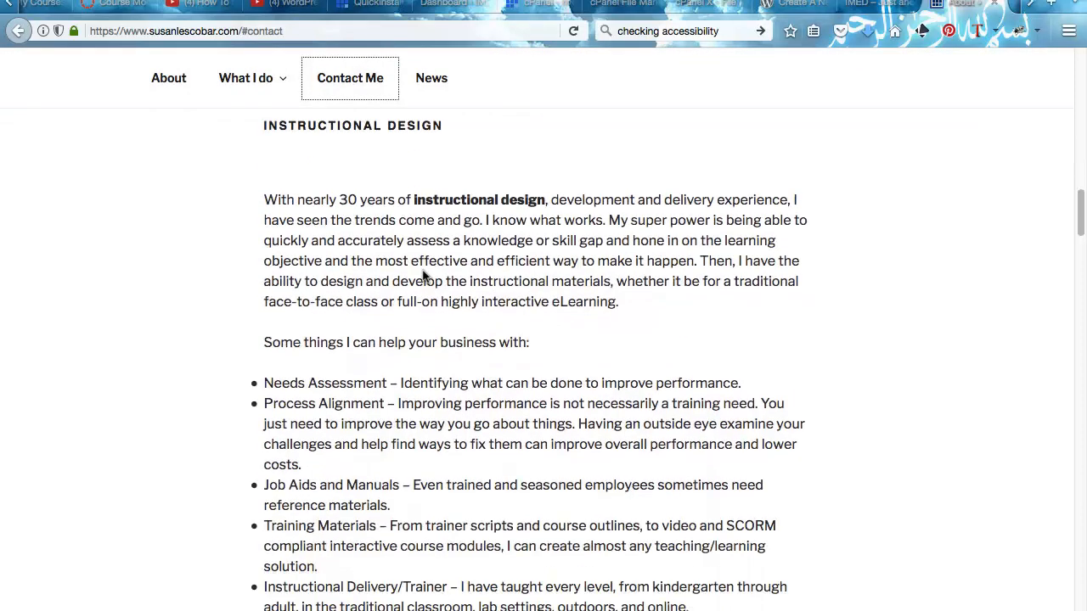
scroll(424, 276, "down", 8)
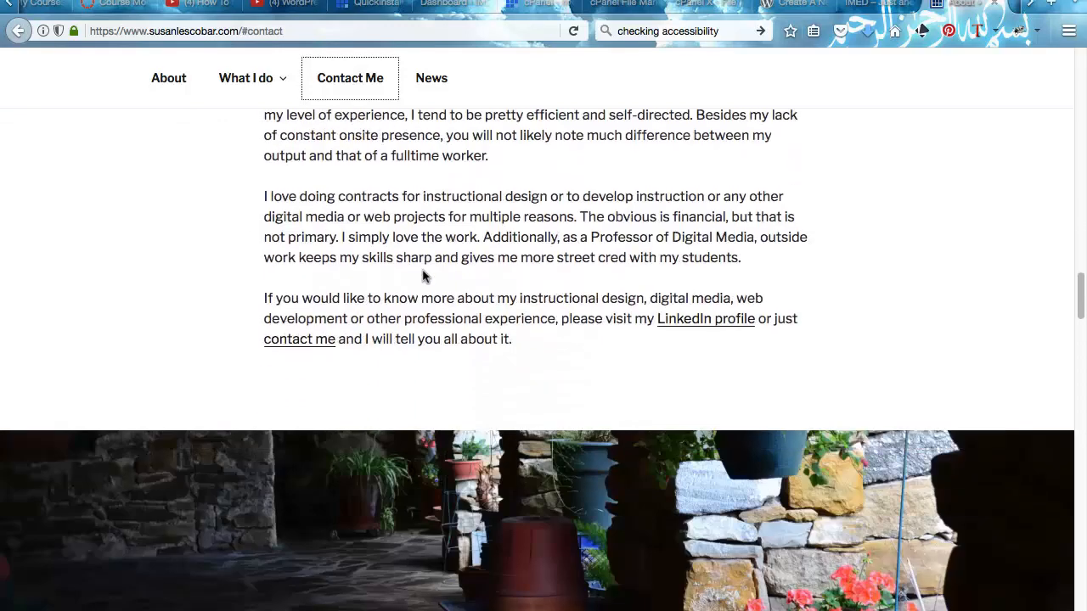
scroll(424, 276, "up", 20)
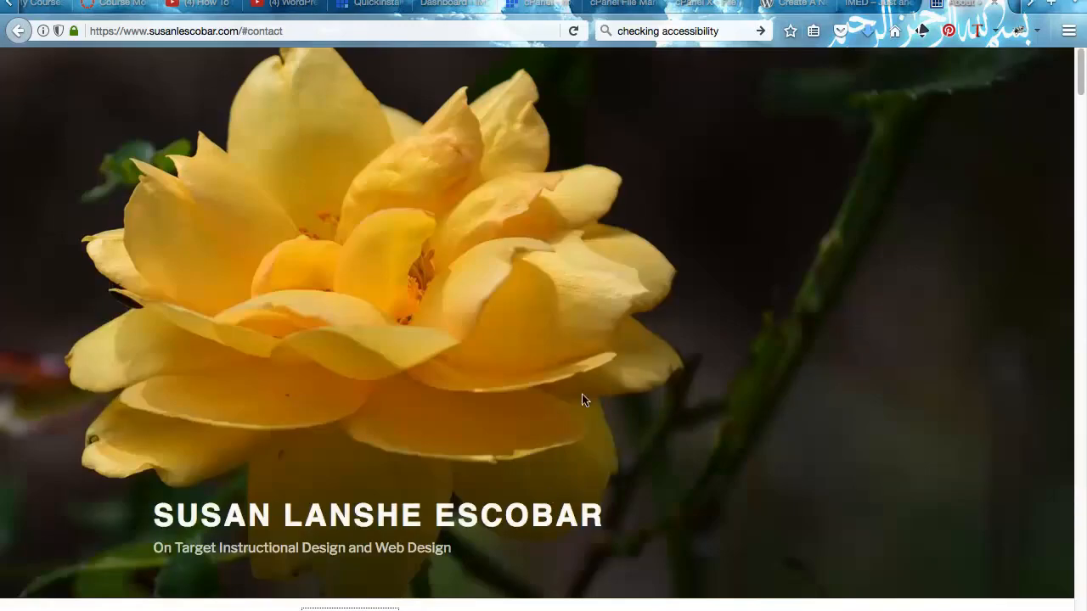
scroll(669, 366, "down", 8)
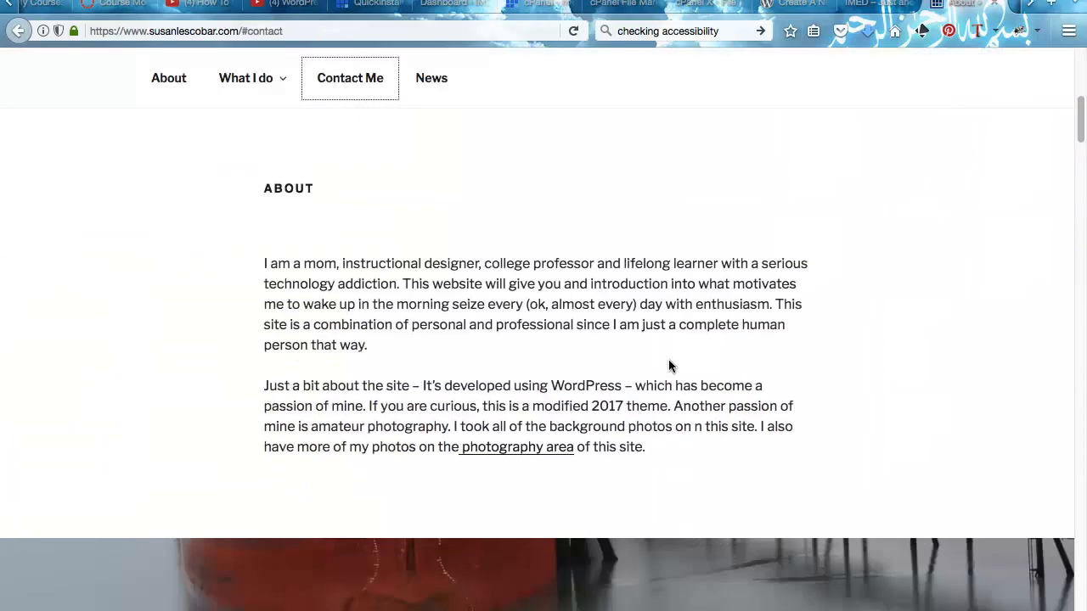
scroll(669, 366, "down", 5)
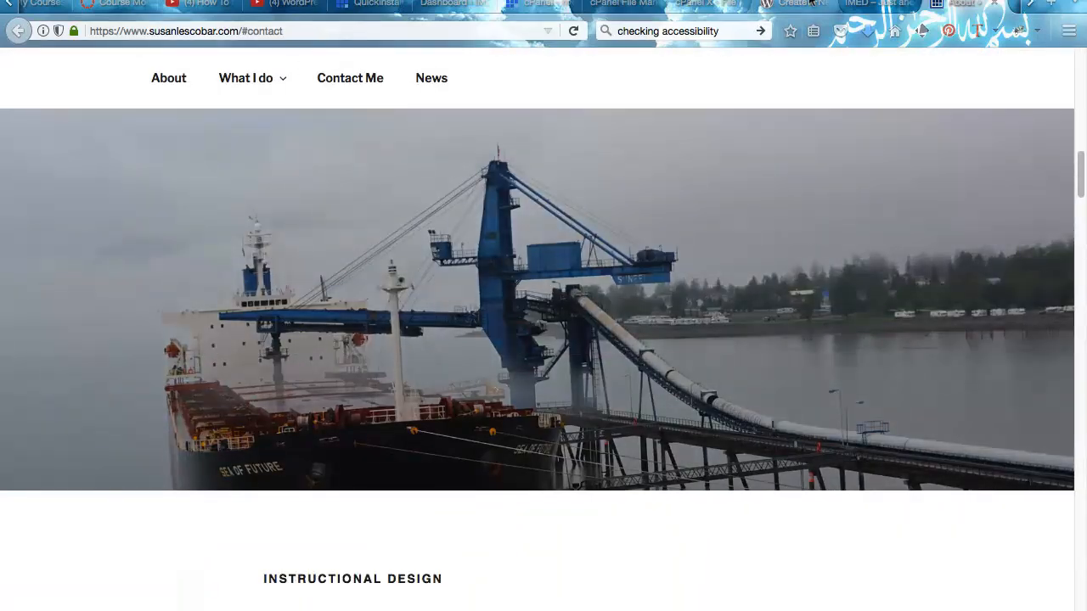
scroll(745, 302, "down", 12)
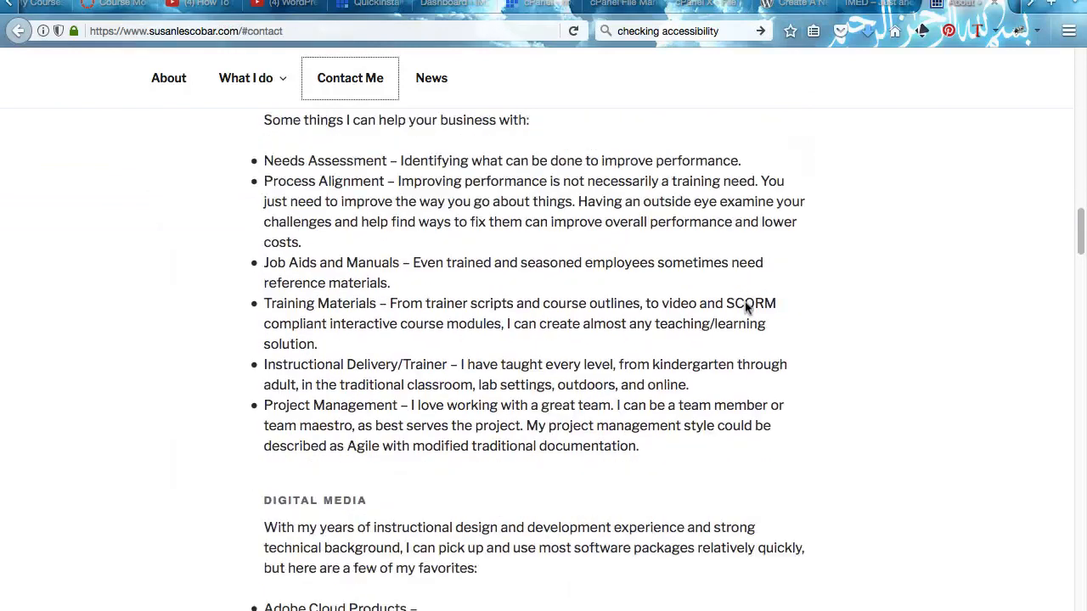
scroll(745, 303, "down", 15)
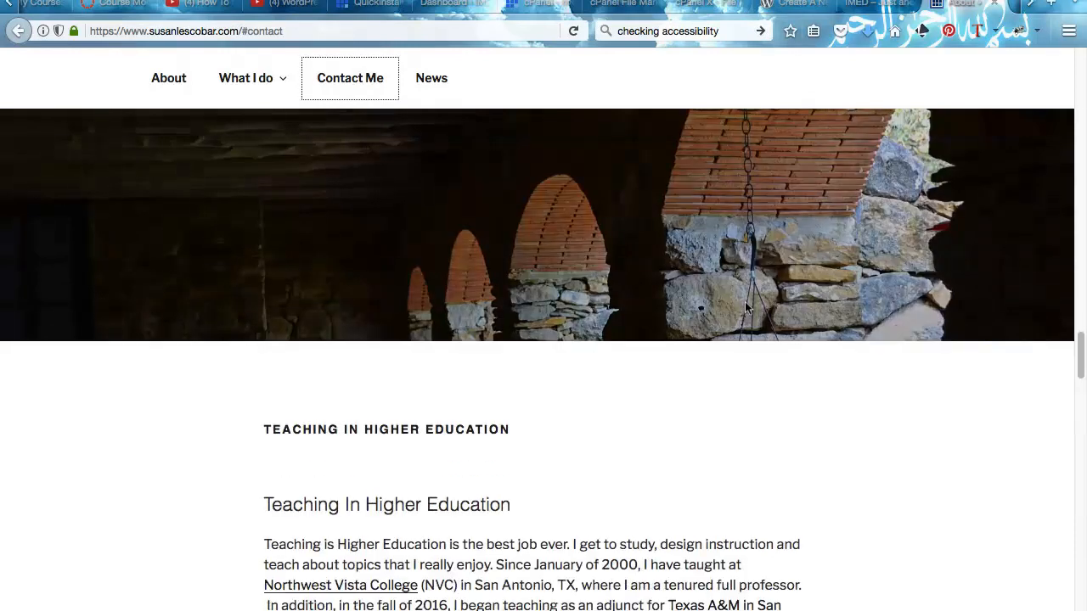
scroll(746, 304, "down", 15)
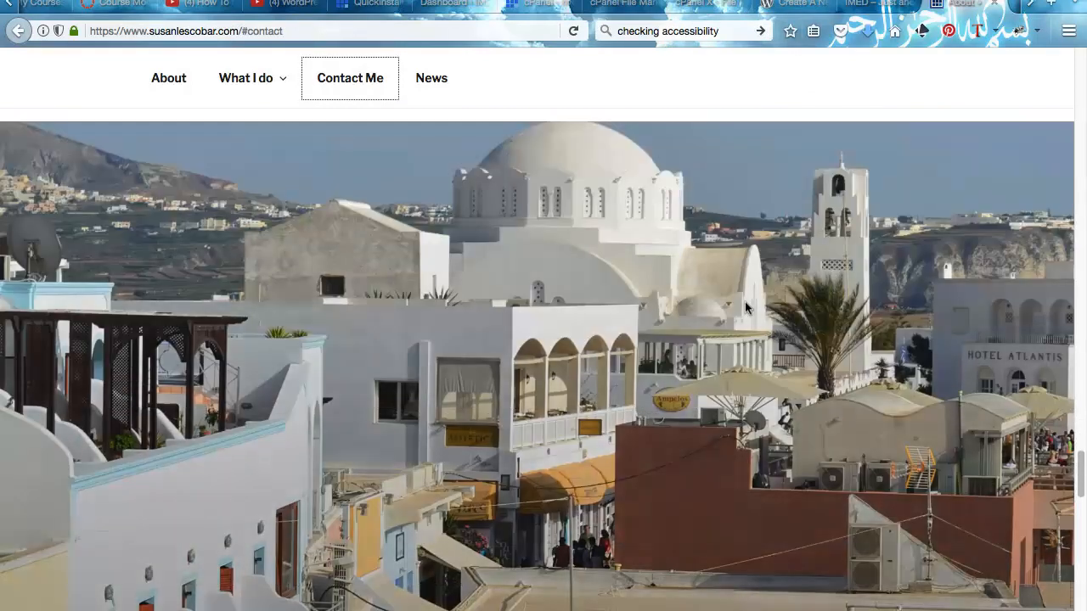
scroll(745, 307, "down", 15)
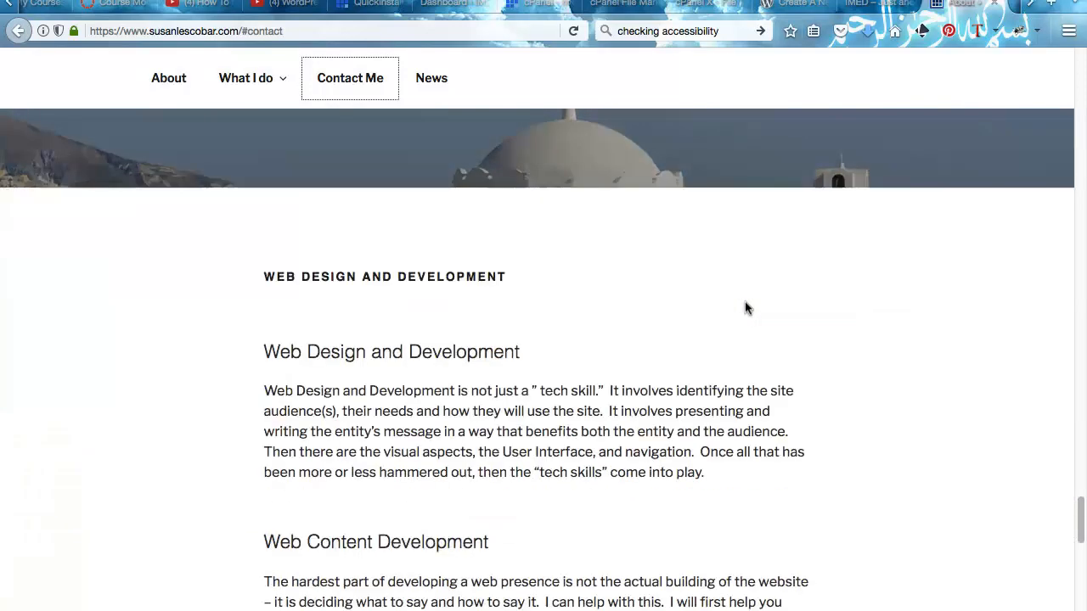
scroll(746, 307, "down", 5)
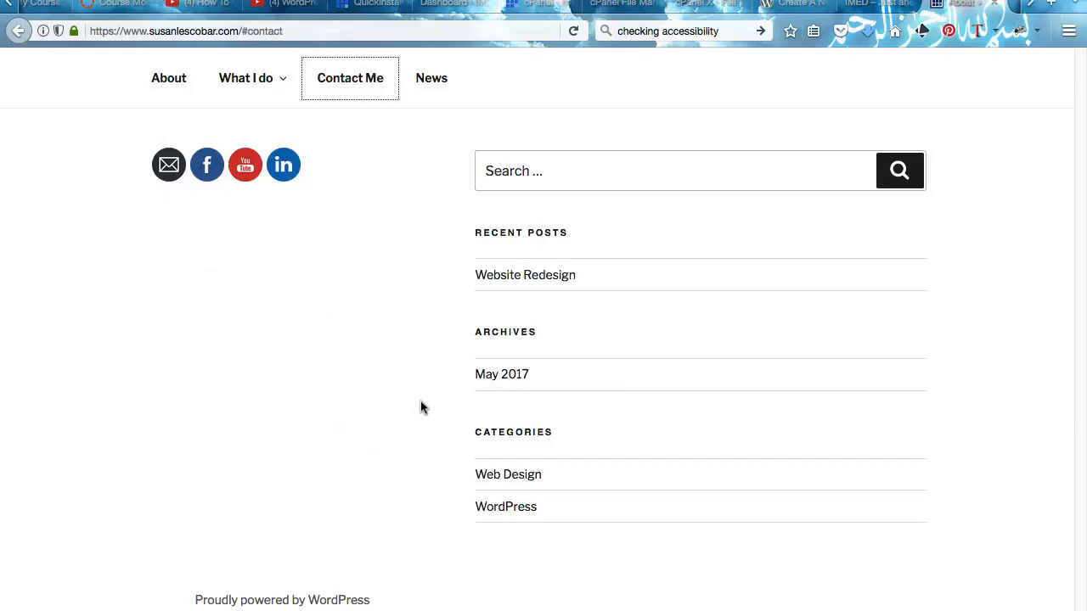
scroll(381, 458, "up", 1)
scroll(381, 458, "up", 20)
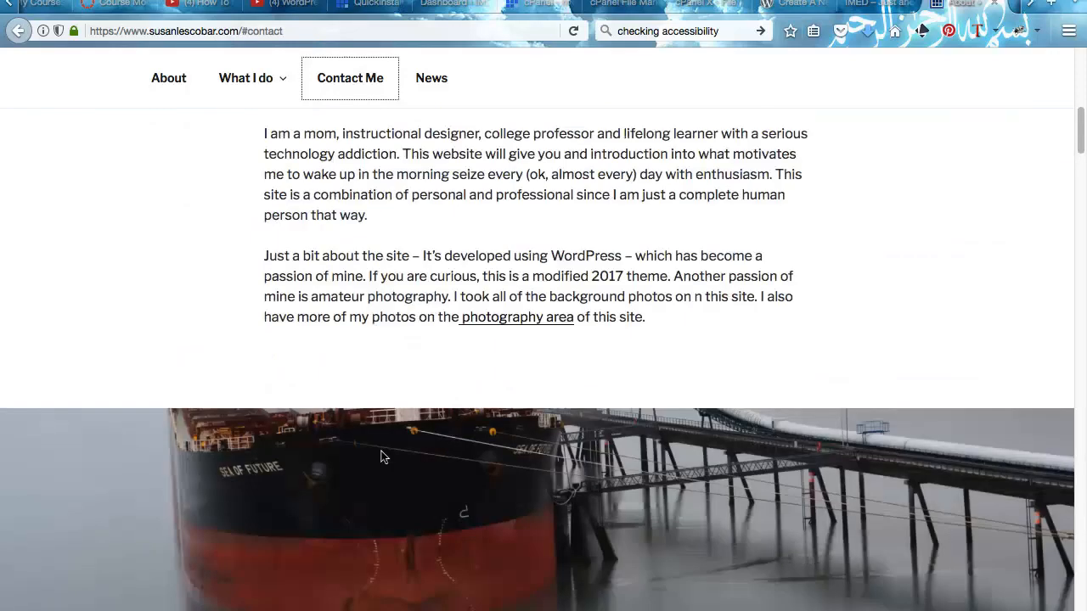
scroll(381, 458, "up", 10)
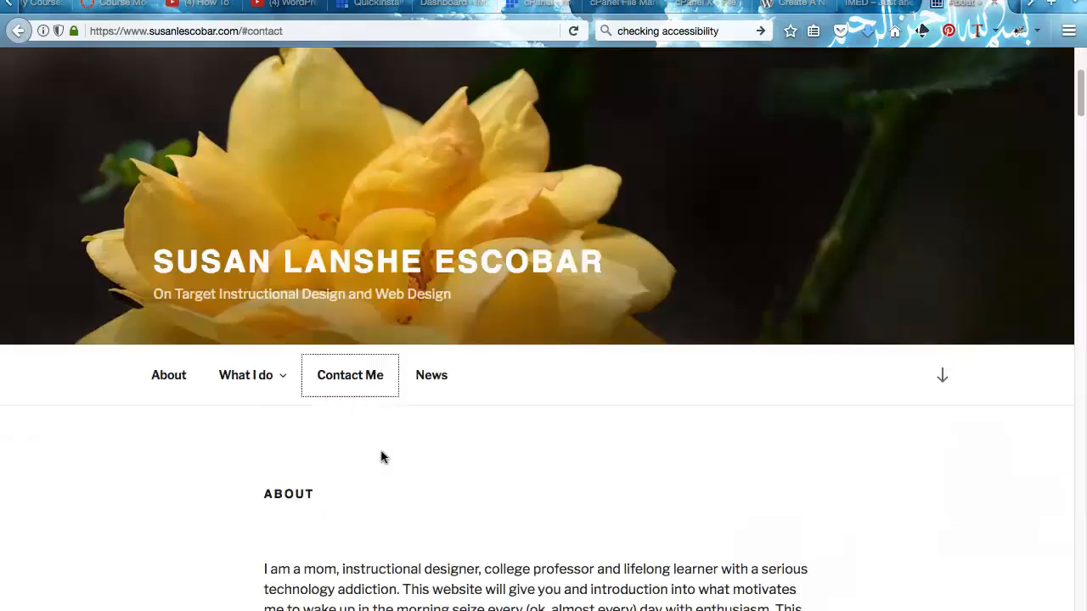
scroll(380, 457, "down", 15)
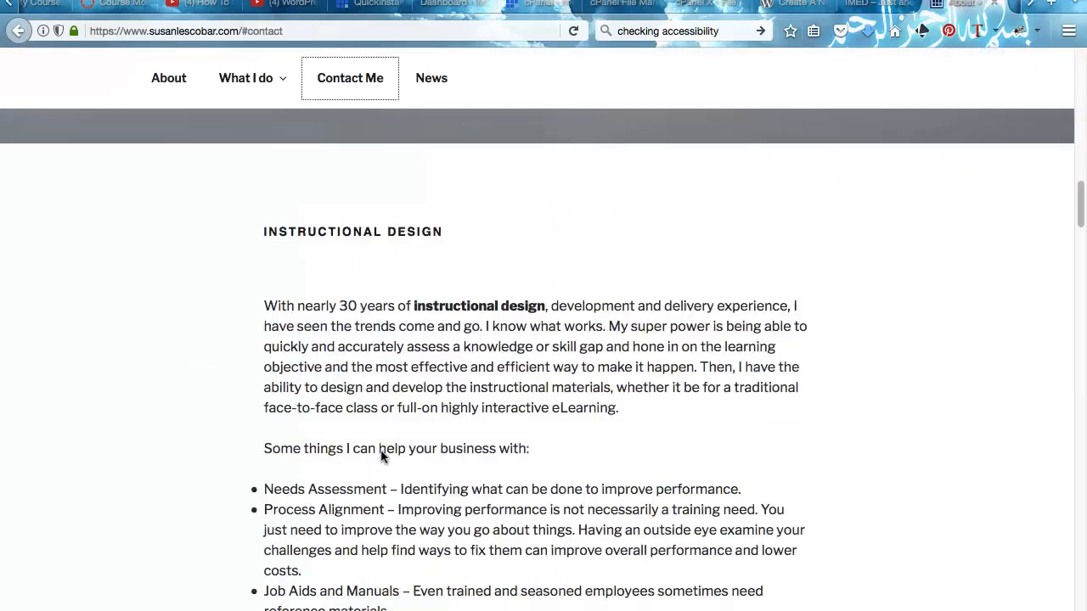
scroll(380, 448, "down", 15)
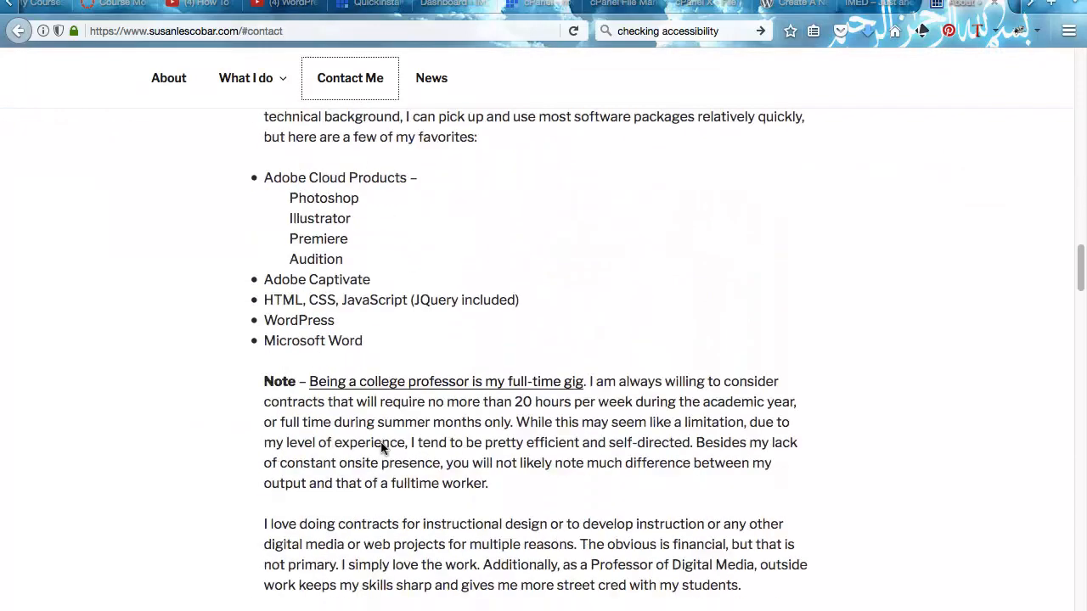
scroll(376, 448, "down", 14)
scroll(381, 443, "up", 7)
scroll(382, 444, "up", 20)
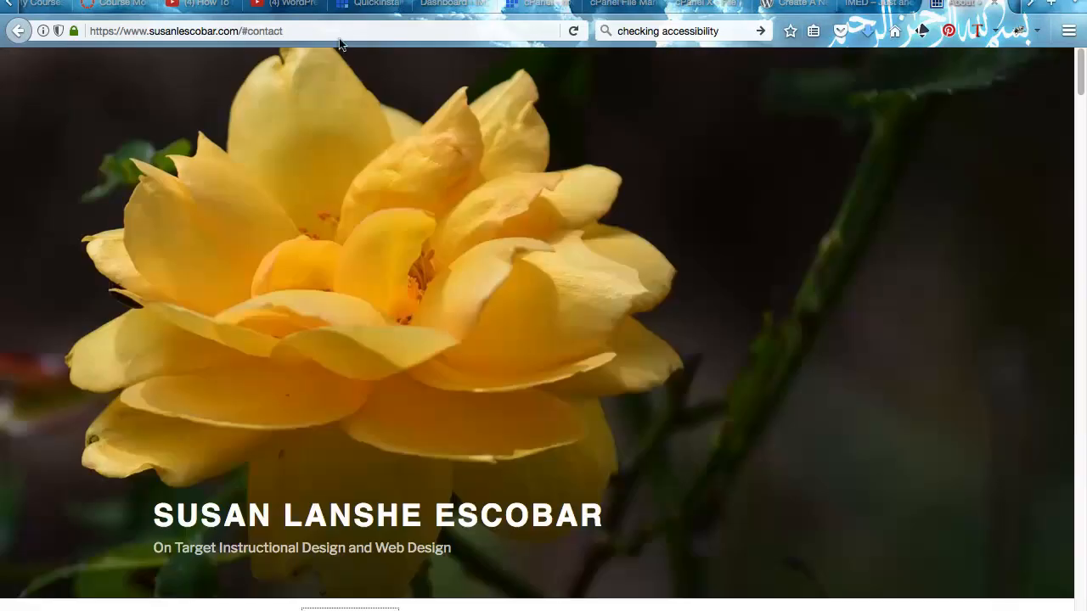
- Load drbialik.com and open the dental practice's Directions page
left_click(292, 26)
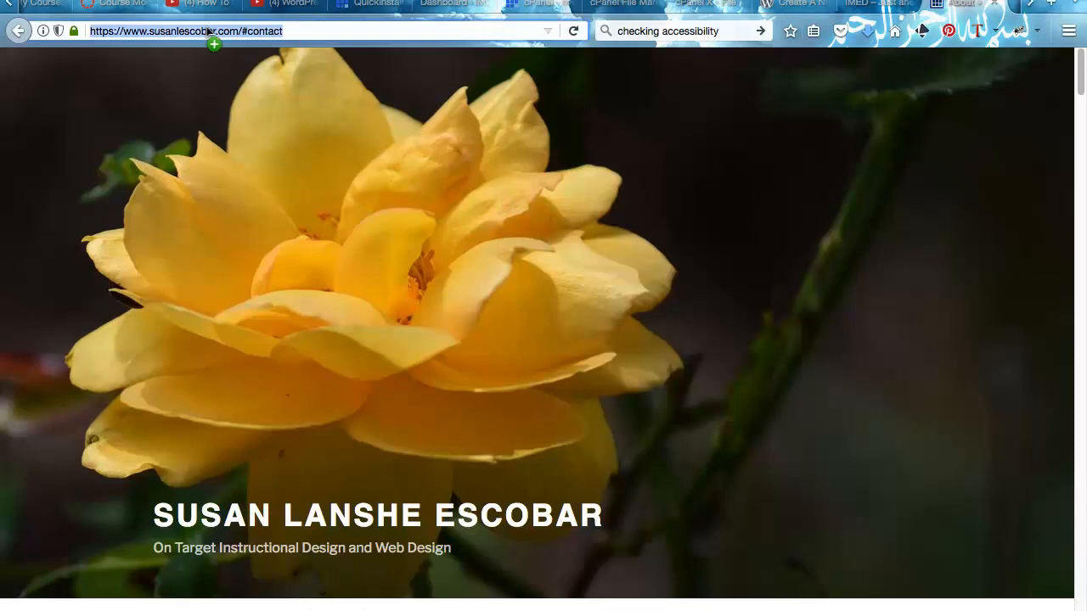
type("drbialik.com/")
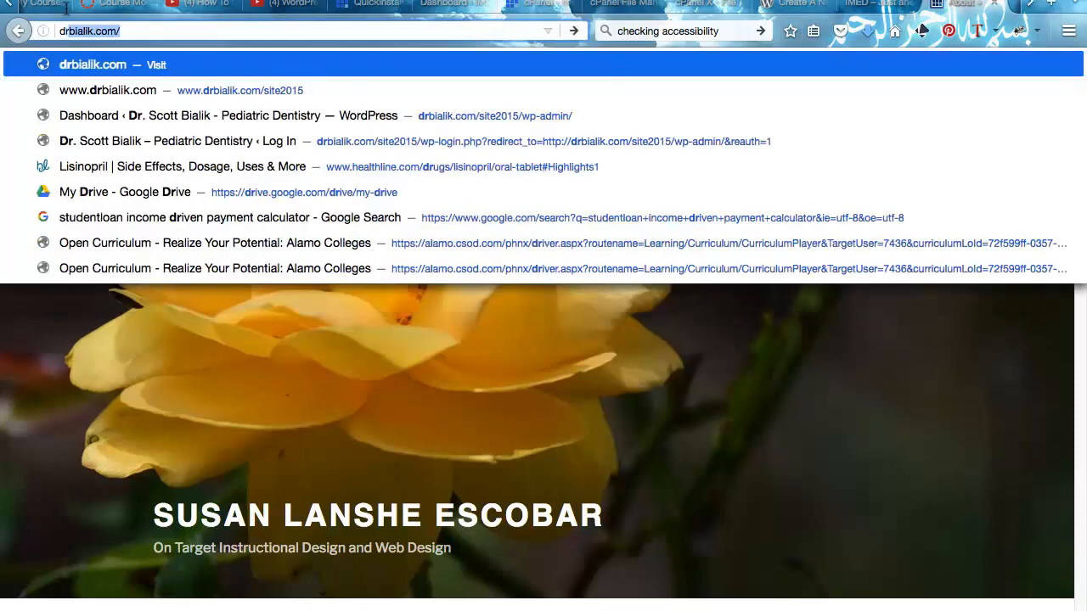
key("Return")
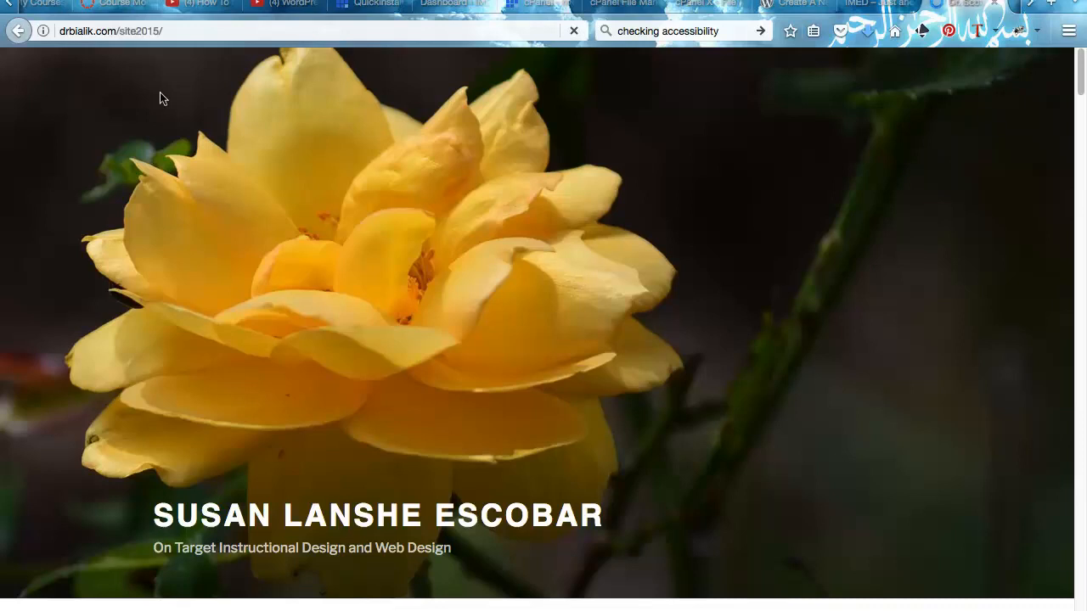
scroll(297, 140, "down", 20)
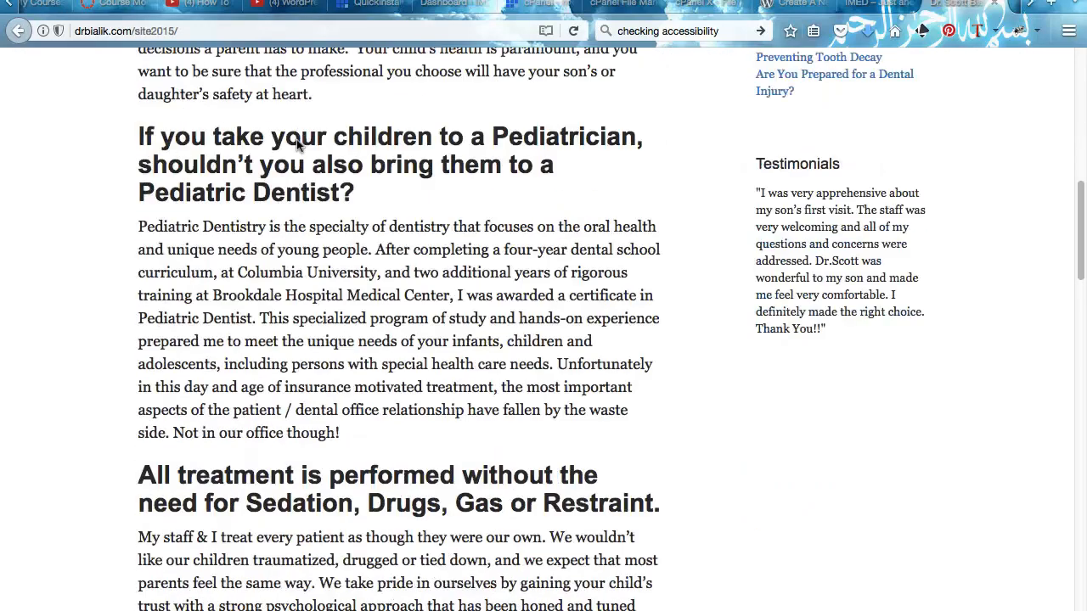
scroll(297, 145, "up", 20)
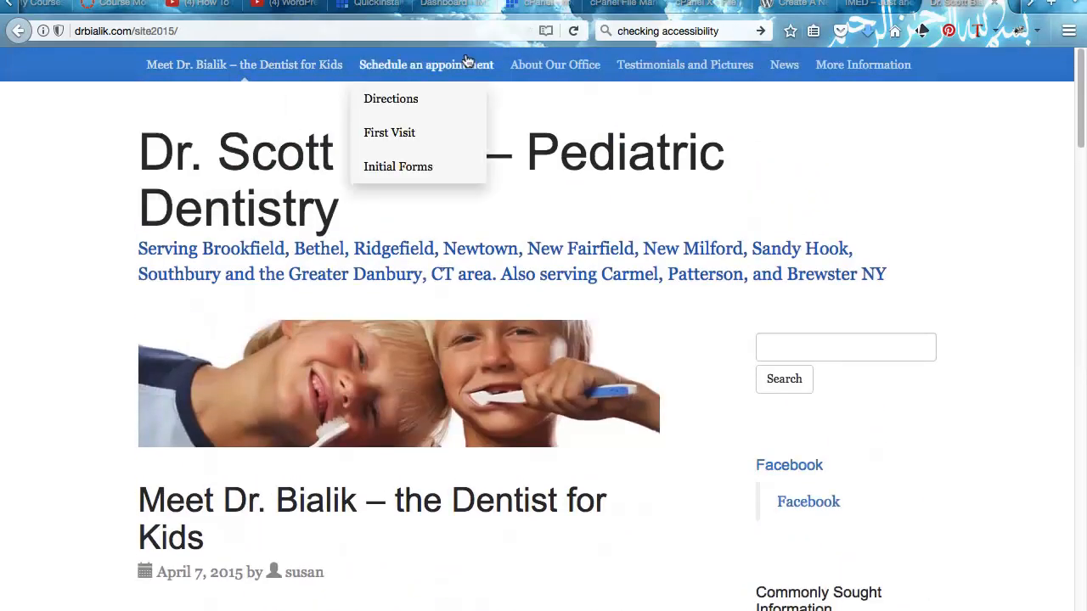
mouse_move(571, 73)
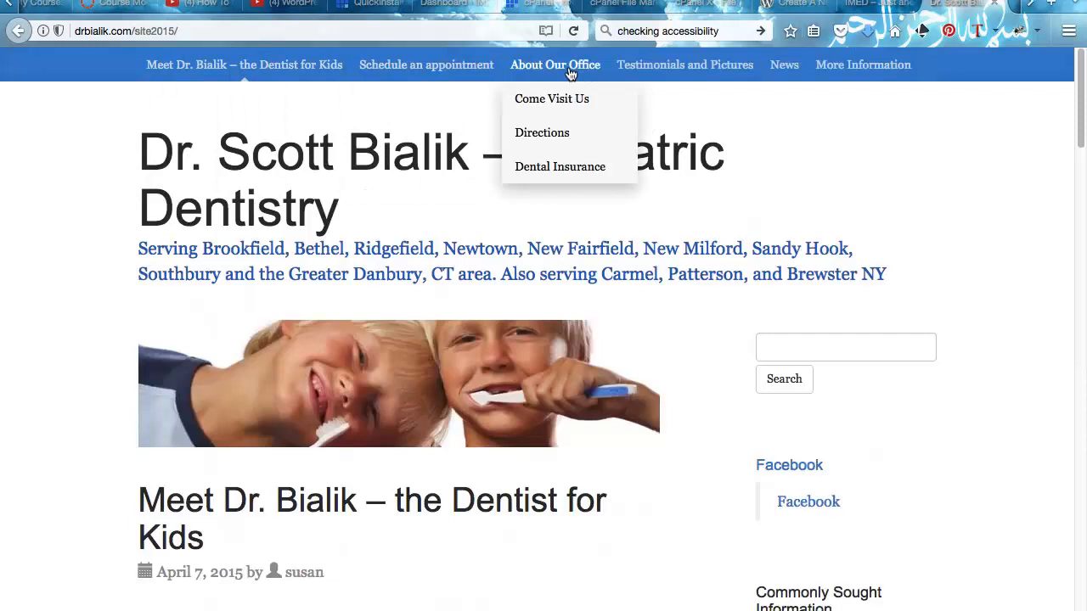
scroll(577, 76, "down", 10)
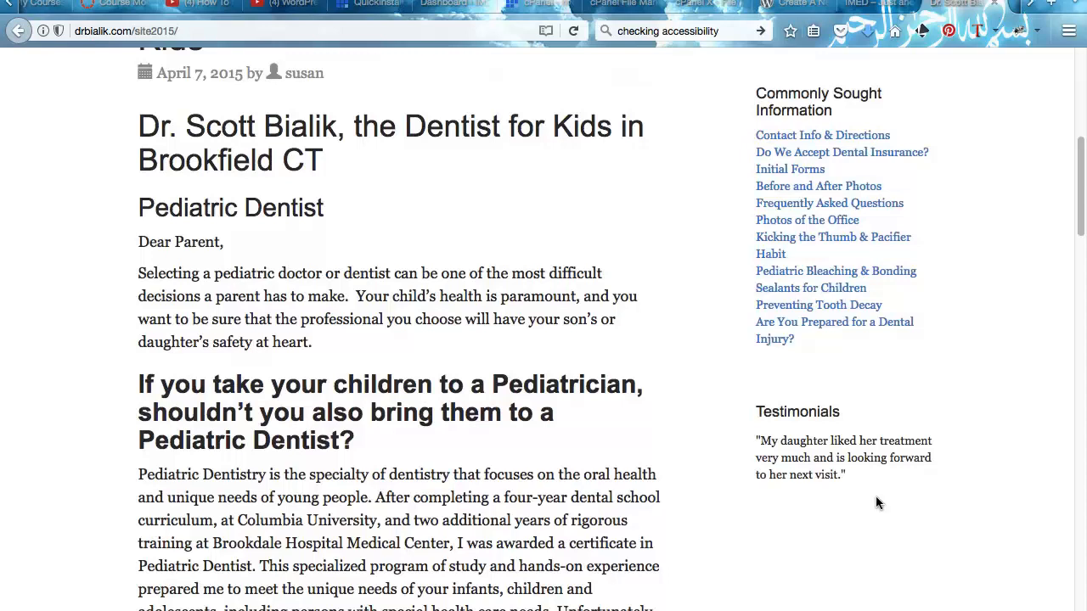
scroll(877, 503, "up", 6)
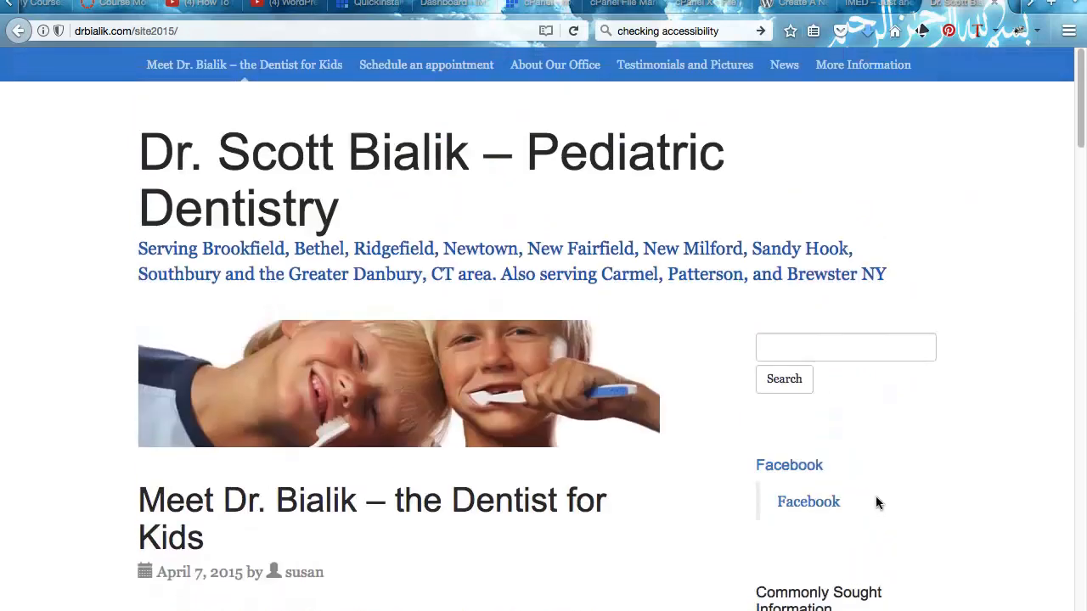
mouse_move(417, 67)
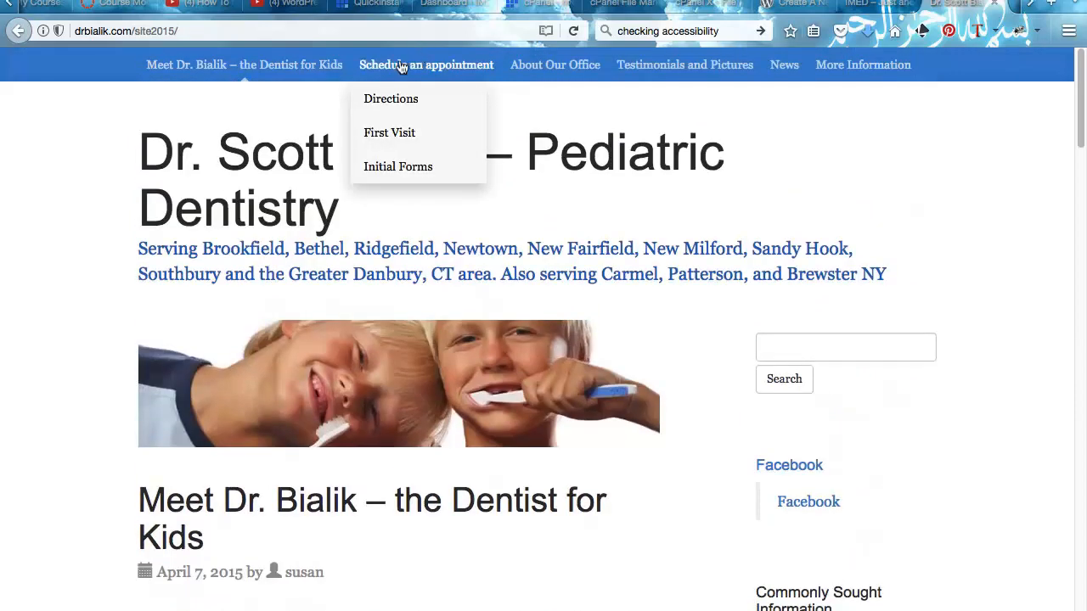
left_click(384, 95)
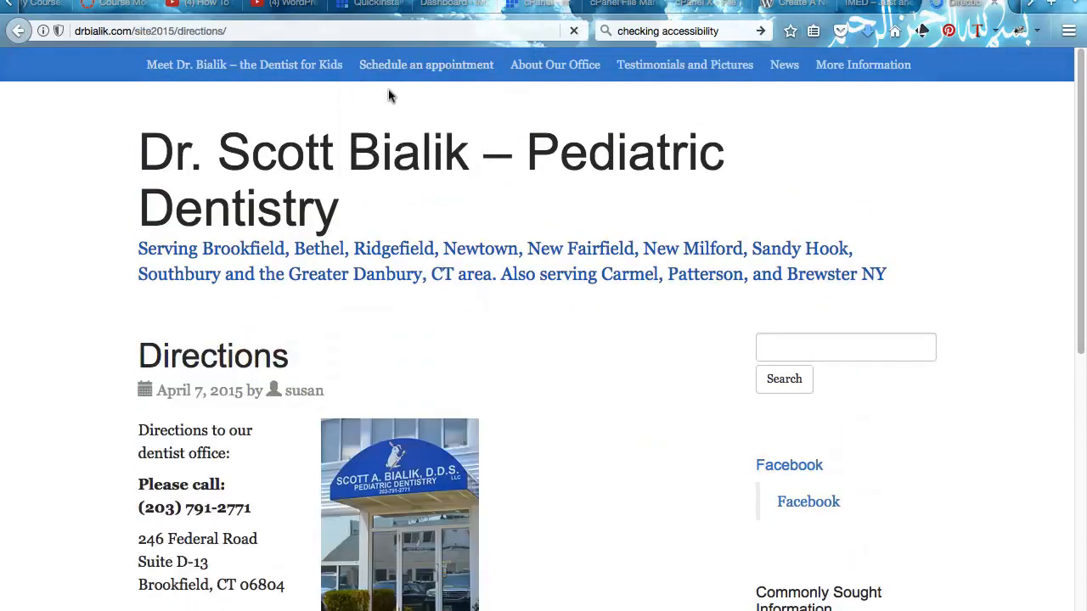
- Read through the Directions page, then bring up the 'IMED – Just another WordPress site' tab
scroll(441, 314, "down", 3)
scroll(450, 303, "down", 2)
scroll(297, 246, "down", 4)
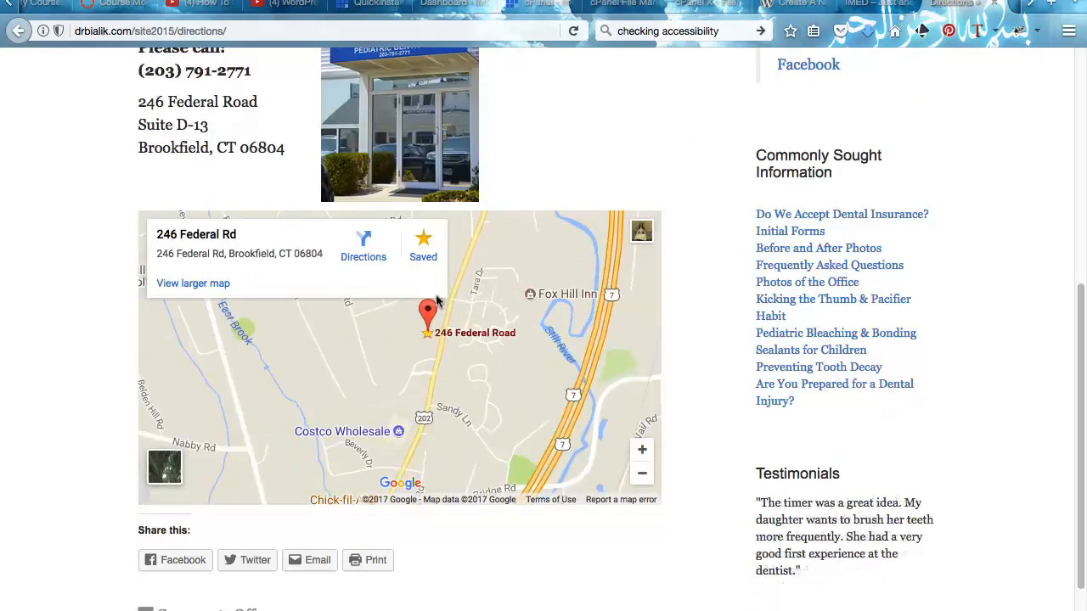
scroll(563, 150, "up", 5)
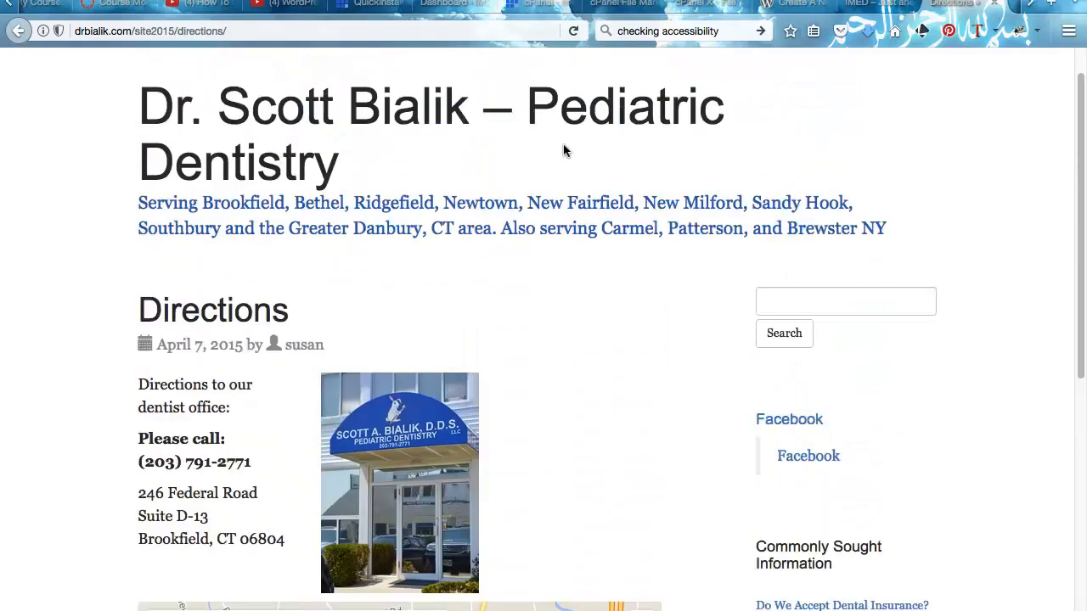
mouse_move(698, 66)
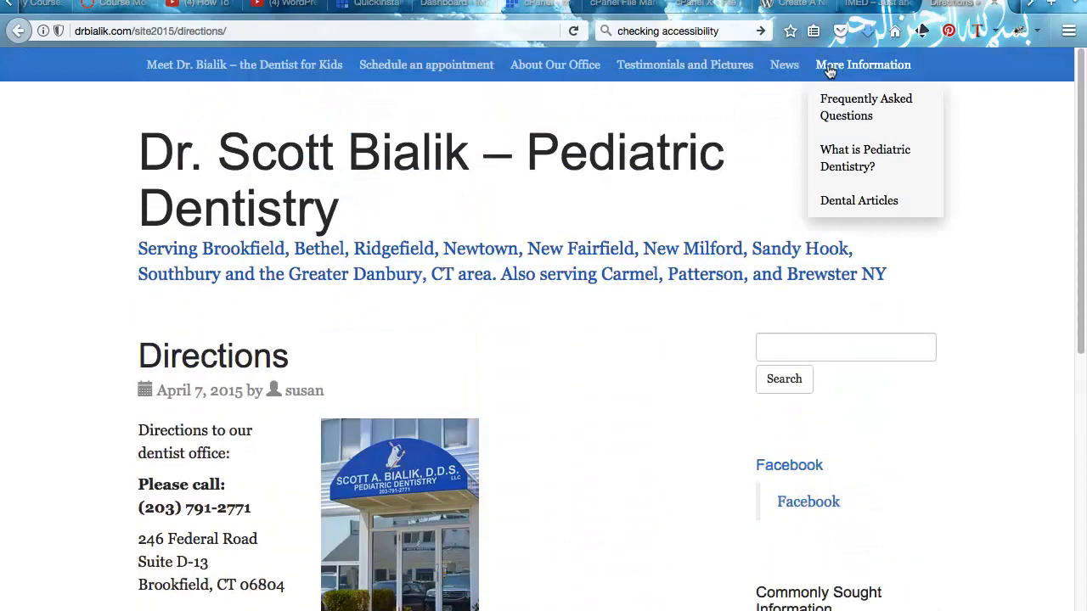
scroll(628, 270, "down", 7)
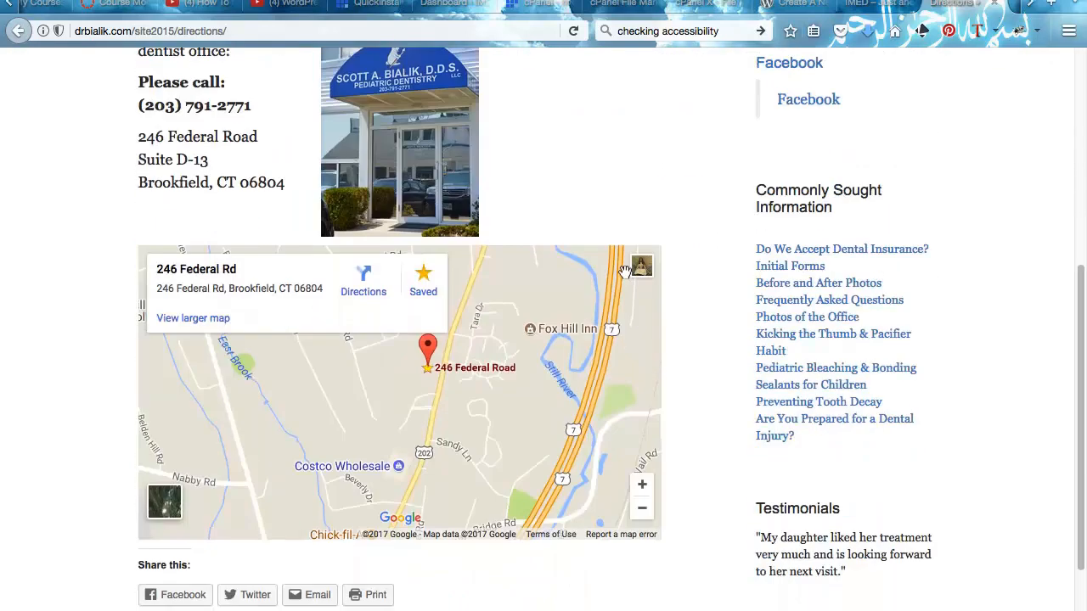
scroll(629, 149, "up", 7)
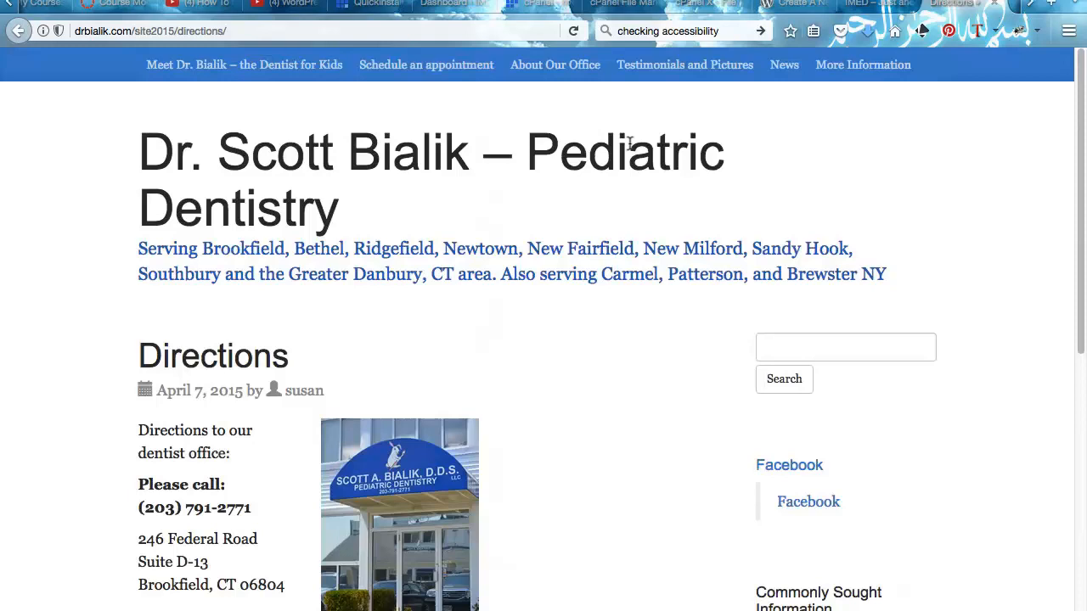
left_click(875, 4)
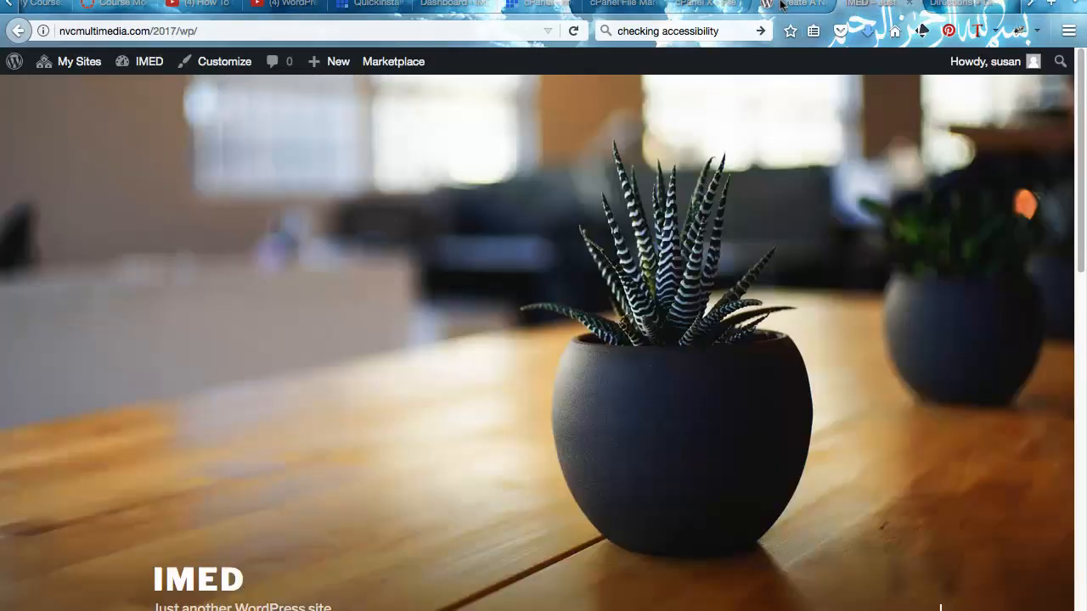
- Glance at the Directions page and the Codex's Create a Network page, then return to IMED
left_click(952, 5)
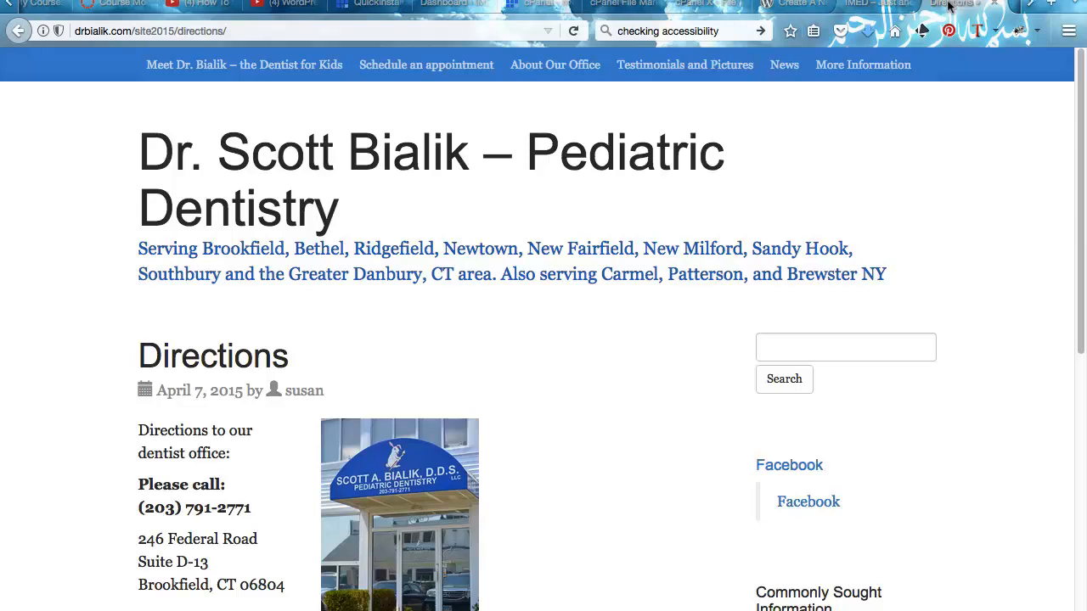
left_click(883, 6)
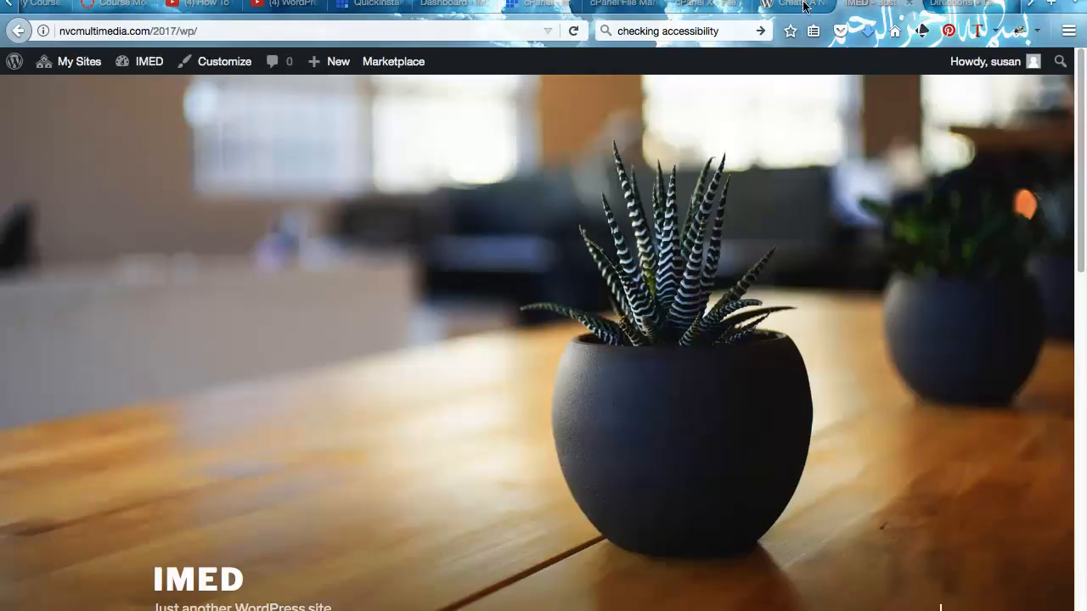
left_click(784, 7)
left_click(858, 5)
- Go to the IMED Dashboard through My Sites > IMED in the admin bar
mouse_move(59, 64)
scroll(184, 406, "down", 10)
scroll(184, 406, "up", 10)
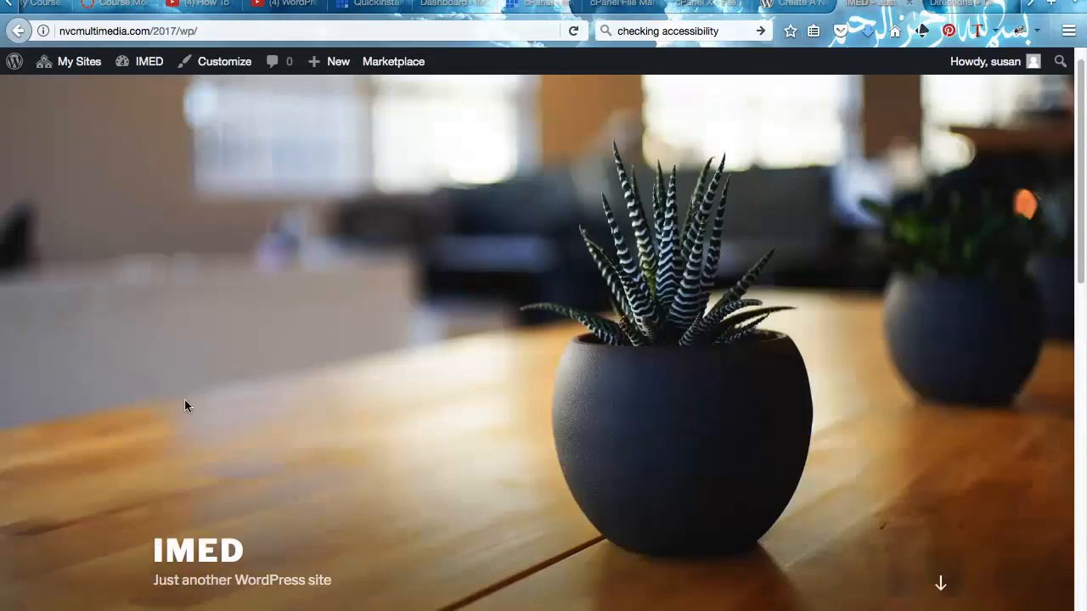
scroll(254, 229, "down", 4)
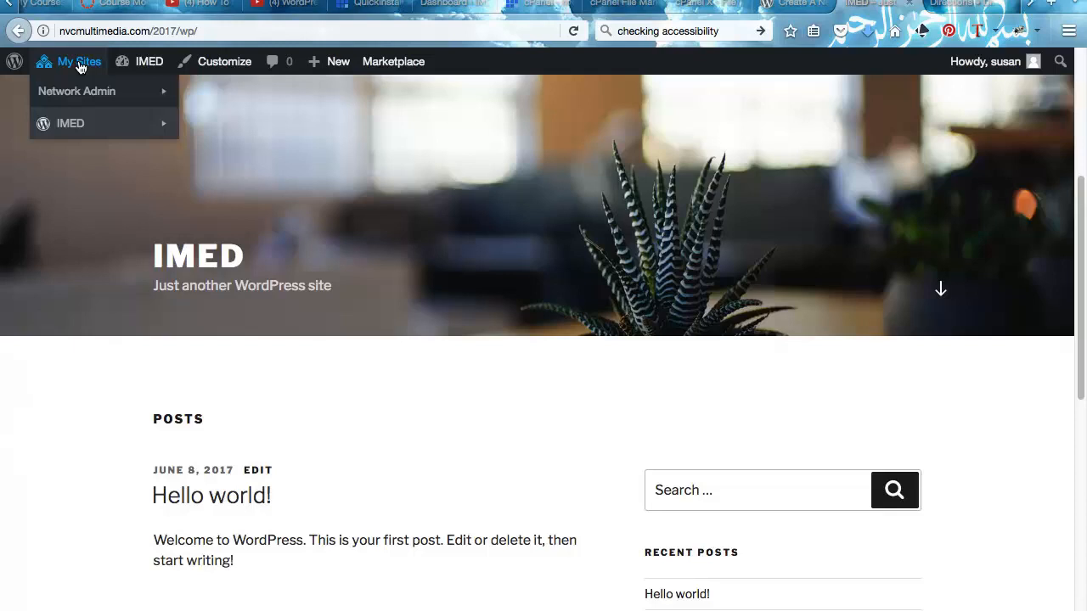
mouse_move(74, 123)
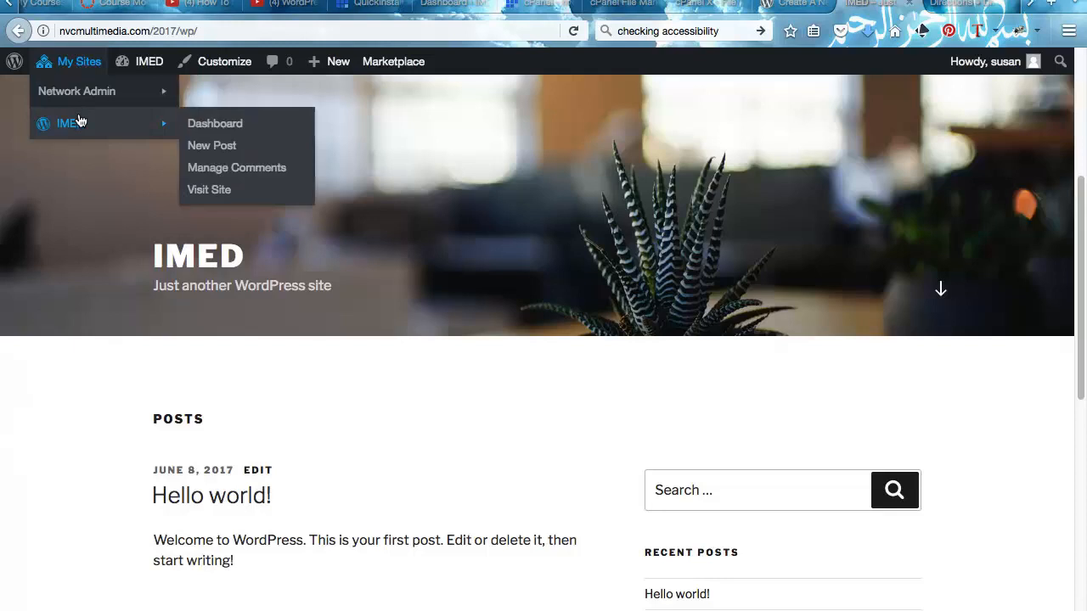
left_click(192, 119)
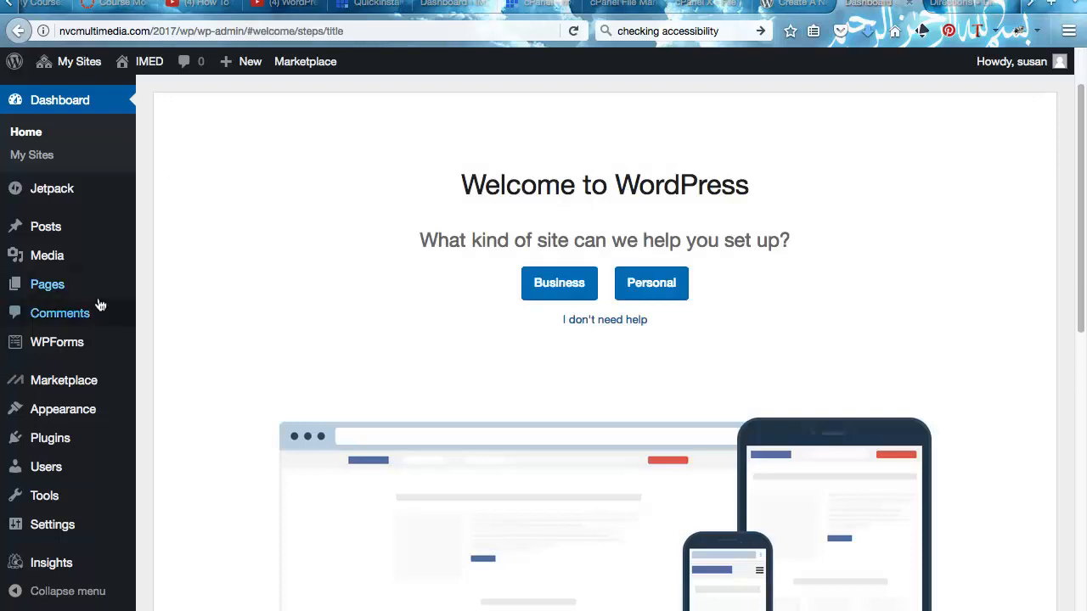
- Look over the Posts, Pages and other left admin menu sections on the Welcome screen
mouse_move(51, 226)
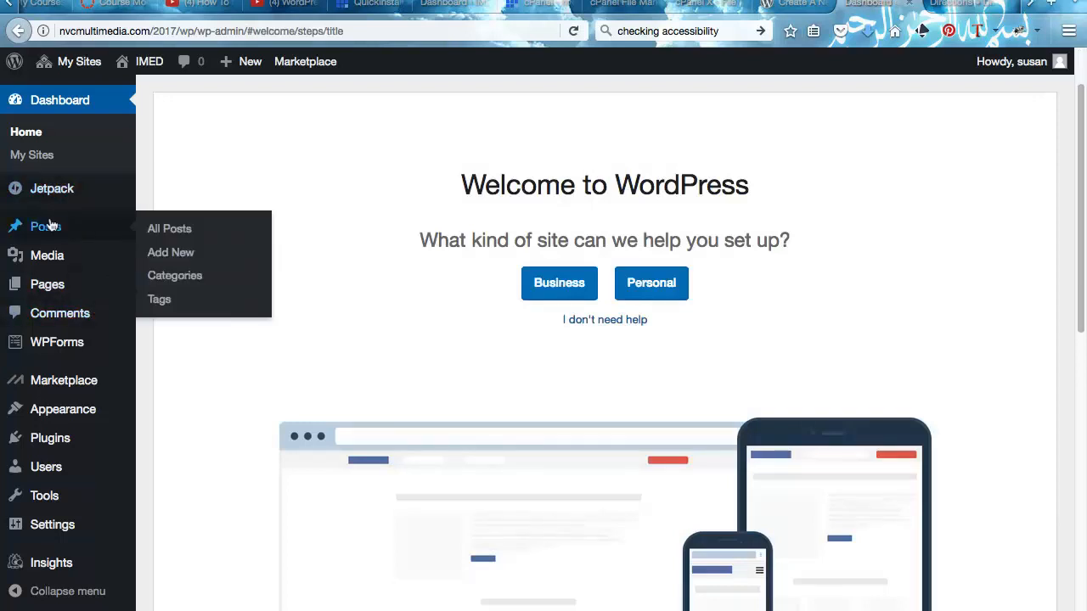
mouse_move(60, 290)
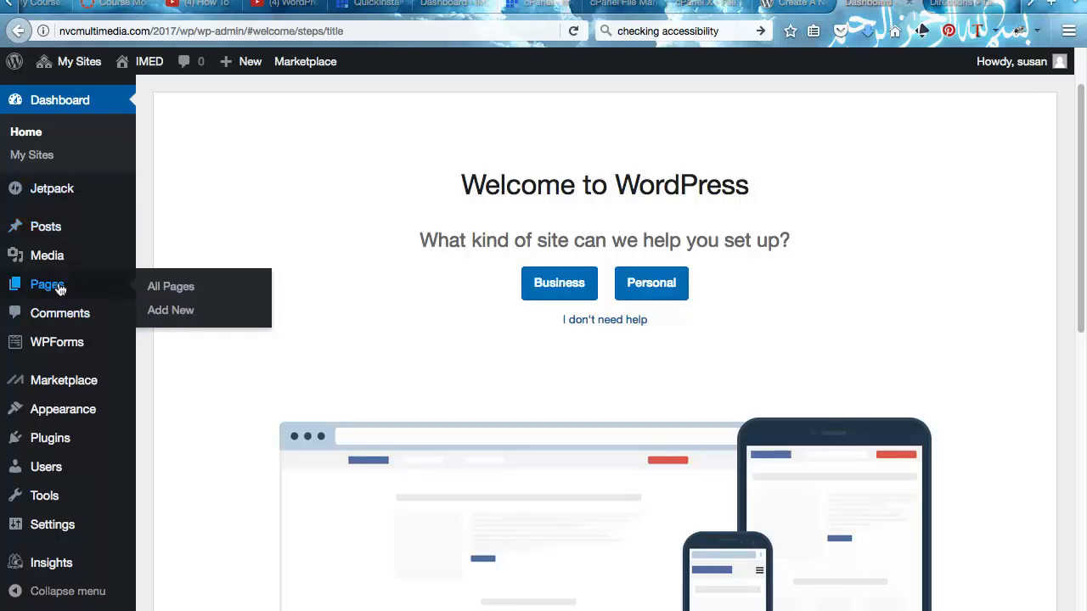
- Go to Appearance > Themes and customize the active Twenty Seventeen theme
mouse_move(29, 482)
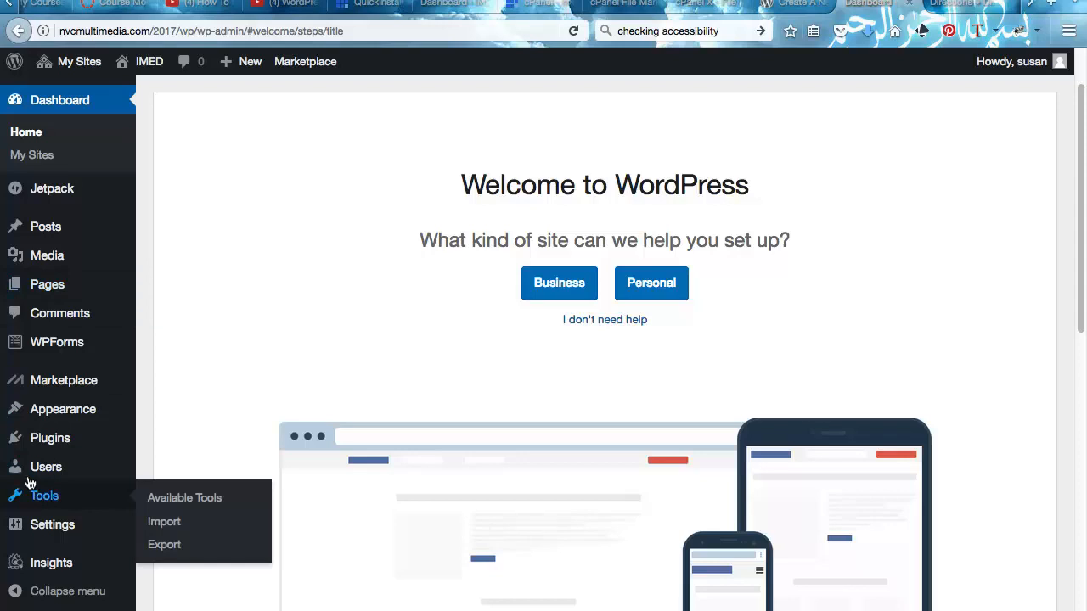
mouse_move(85, 409)
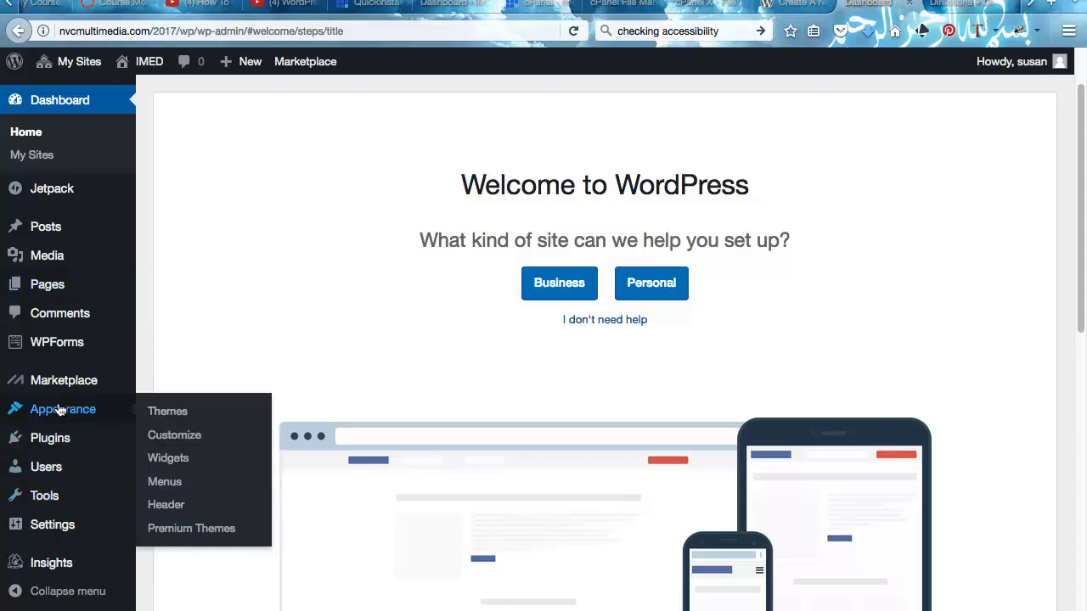
left_click(161, 412)
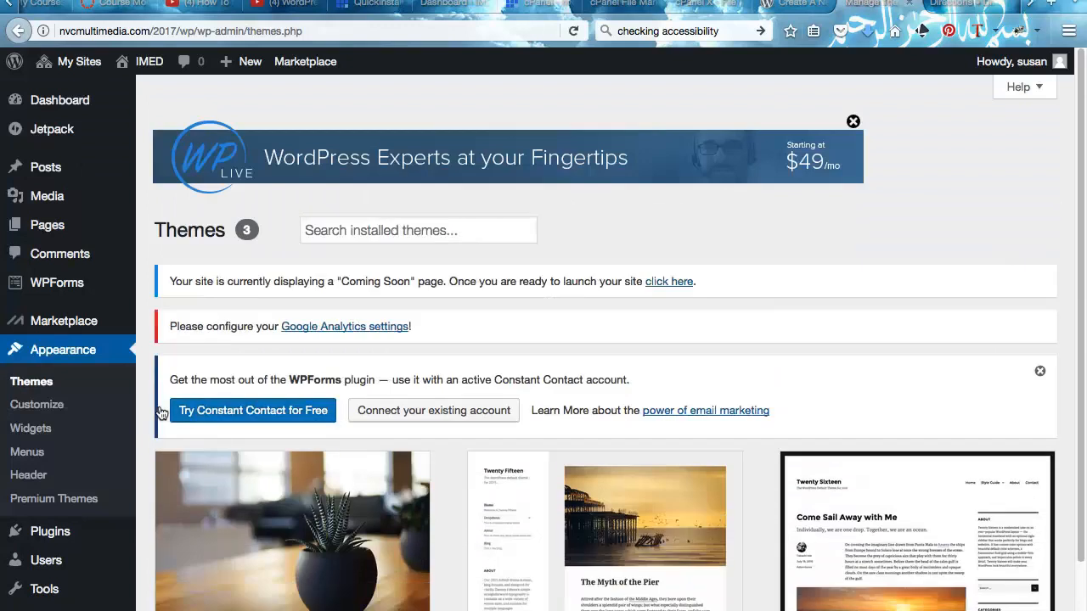
scroll(161, 412, "down", 3)
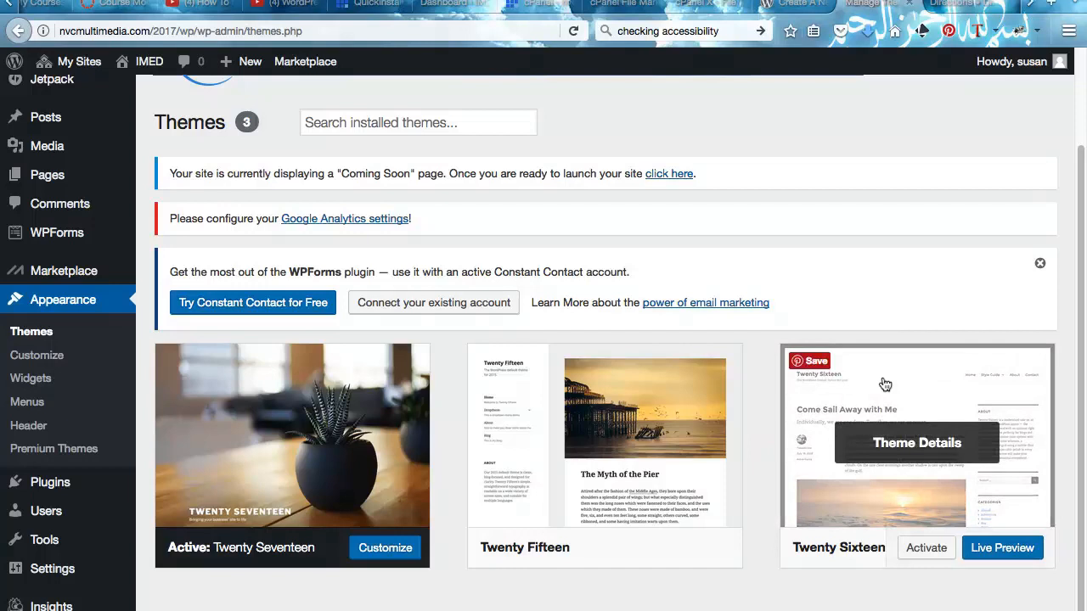
left_click(8, 355)
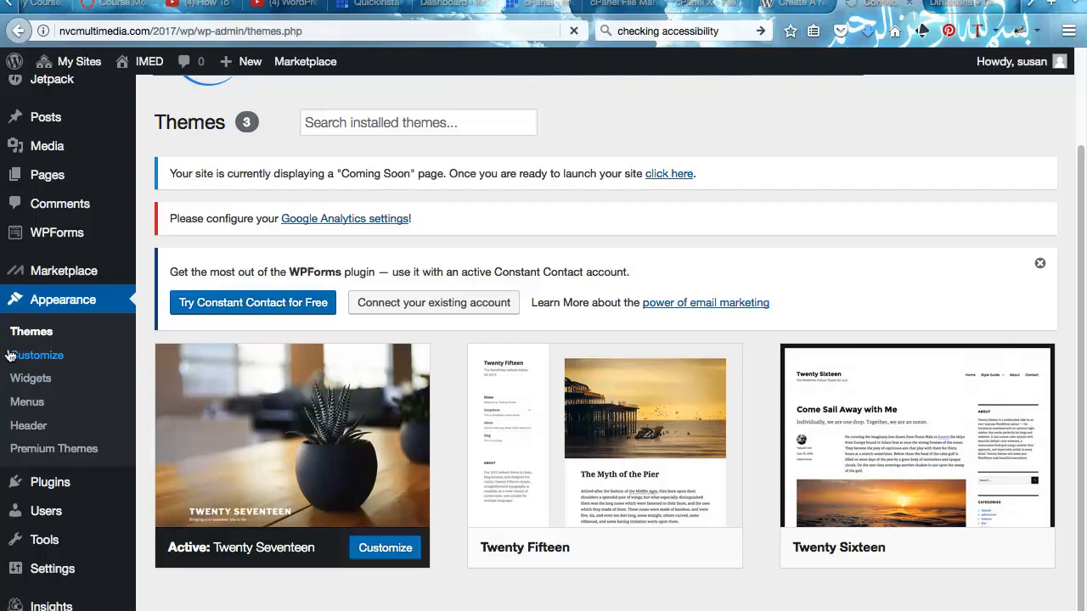
mouse_move(60, 287)
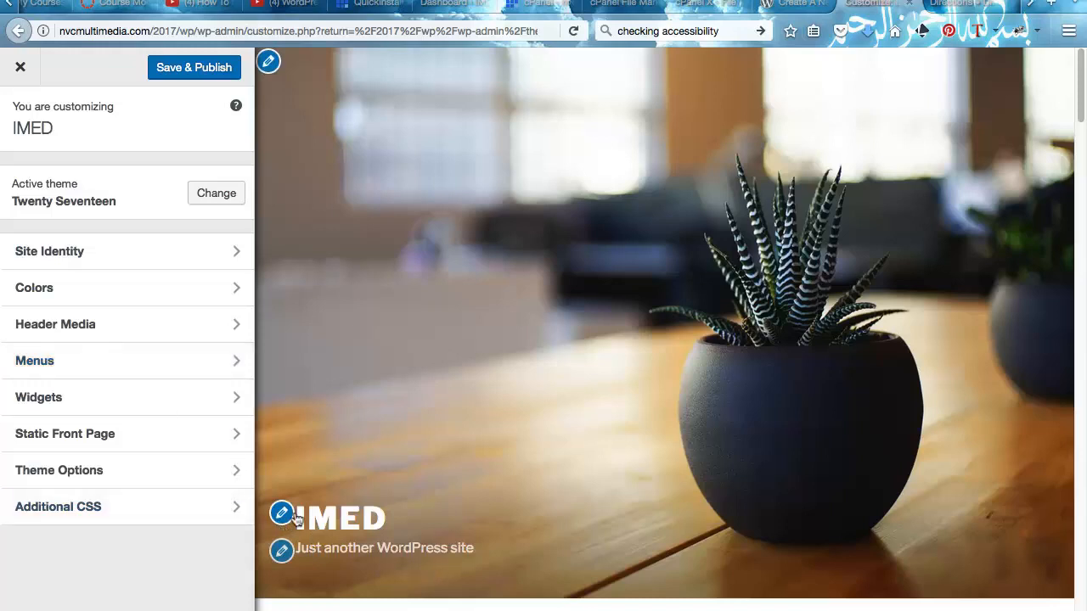
- In Site Identity, change the tagline to 'Sites for Summer Classes', keeping title and tagline displayed
left_click(158, 248)
left_click_drag(195, 354, 14, 338)
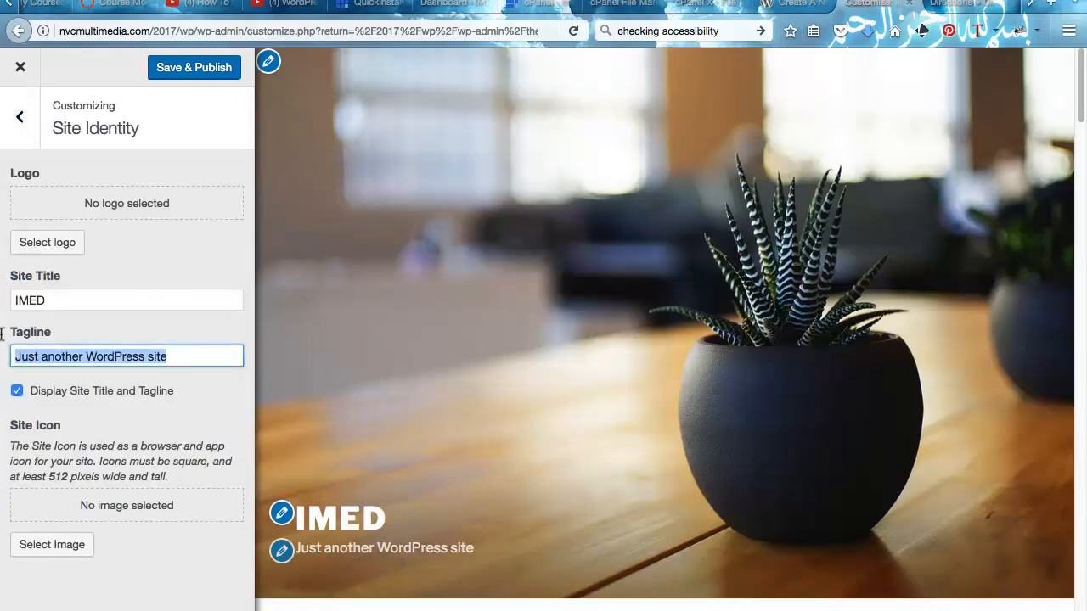
type("Summe")
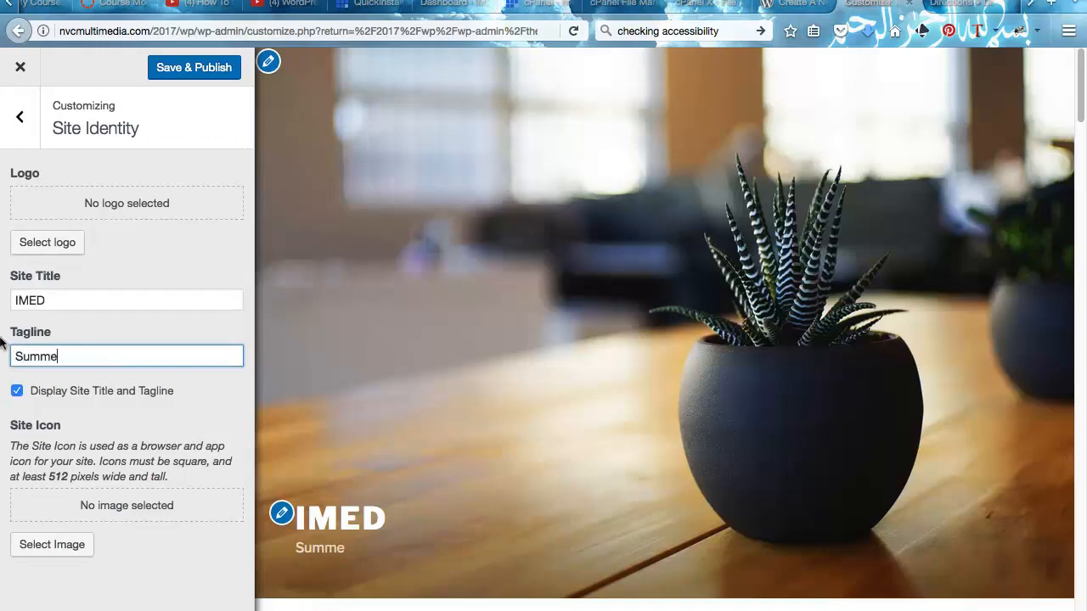
type("r Classes")
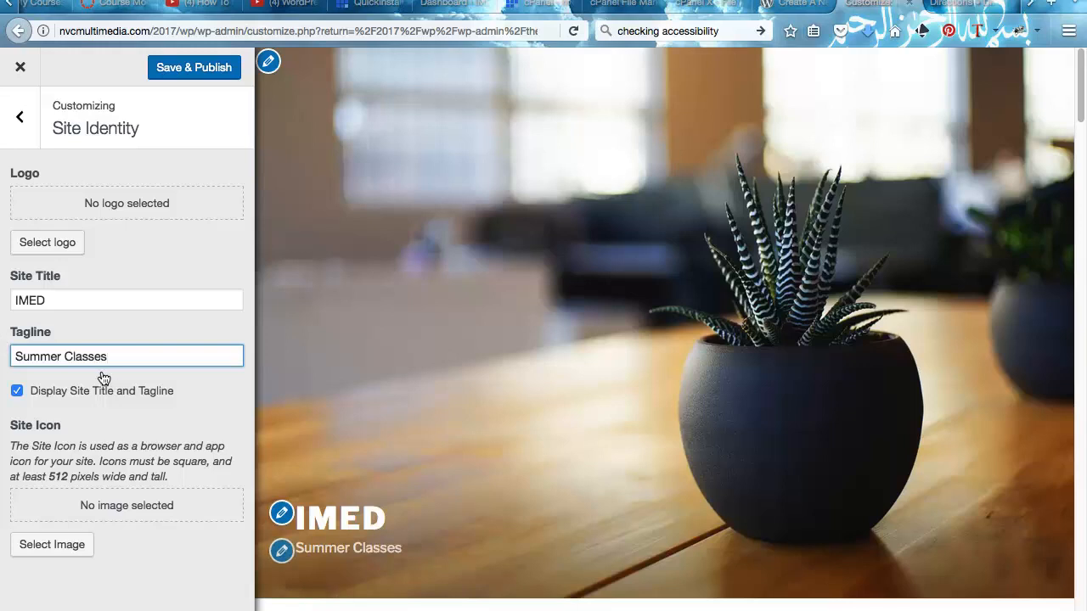
type("Sites ")
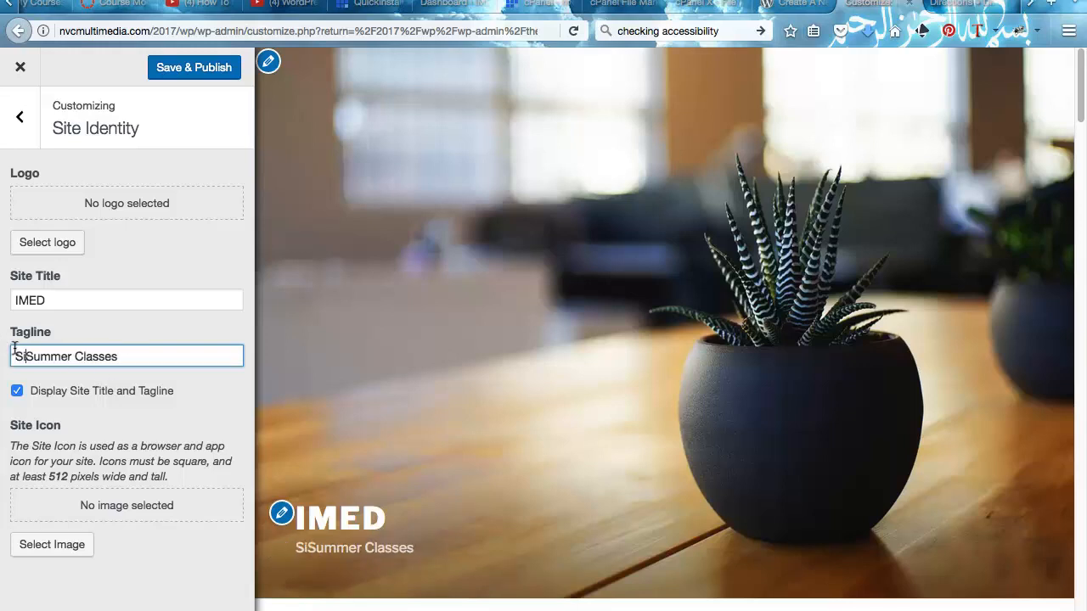
type("for")
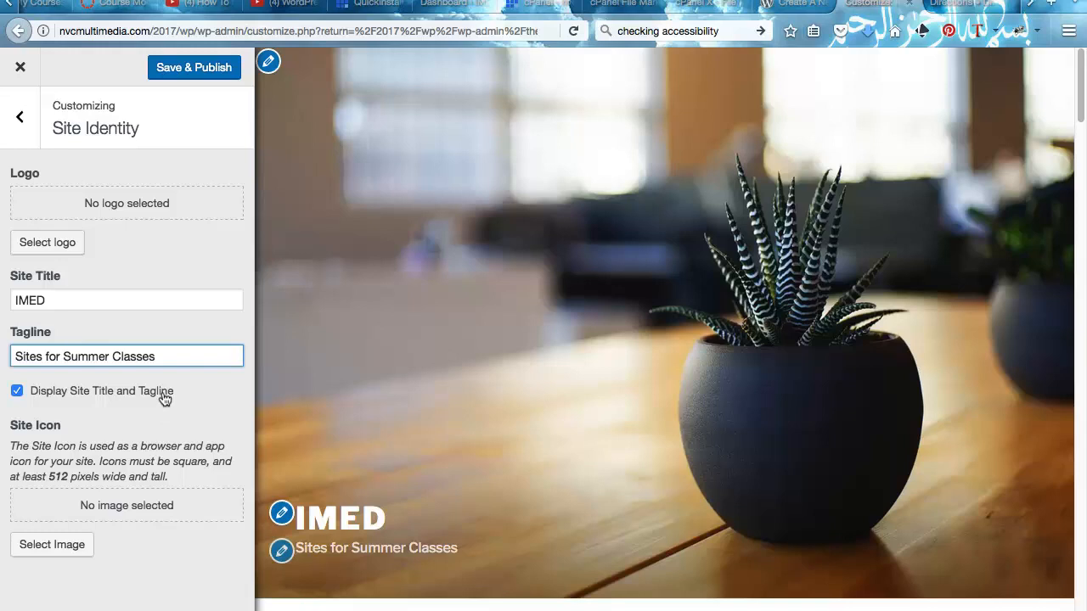
left_click(12, 390)
left_click(12, 390)
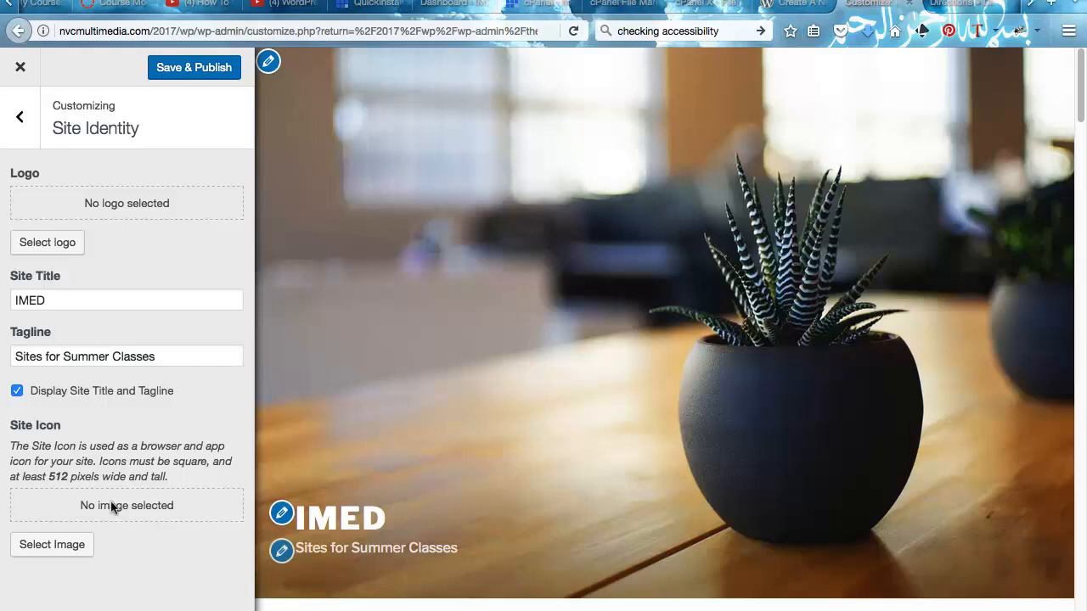
- Look at Additional CSS, then move to Theme Options for layout and front page sections
left_click(9, 123)
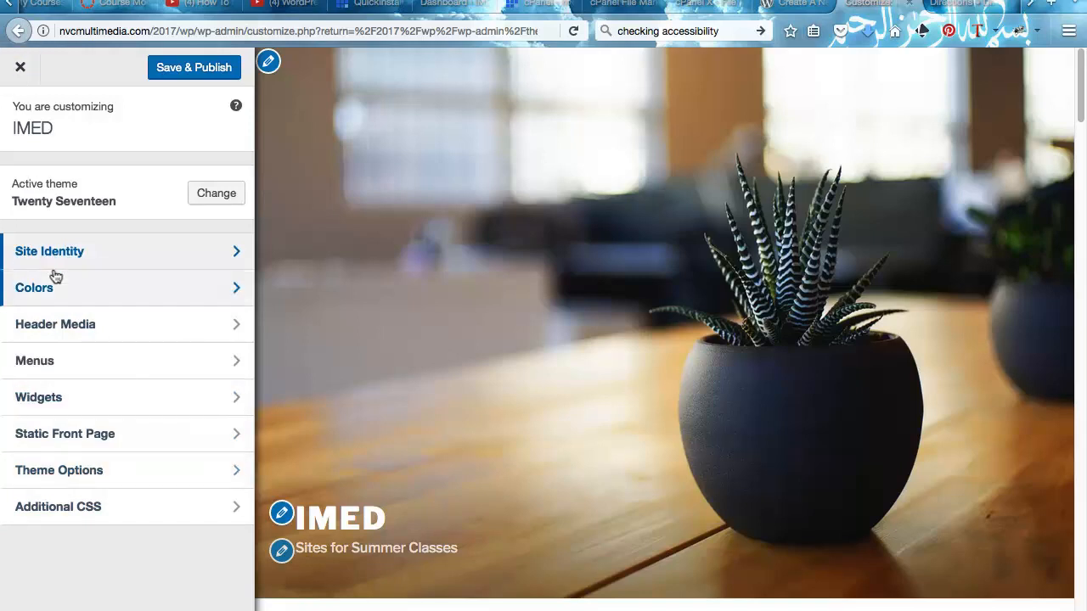
left_click(67, 507)
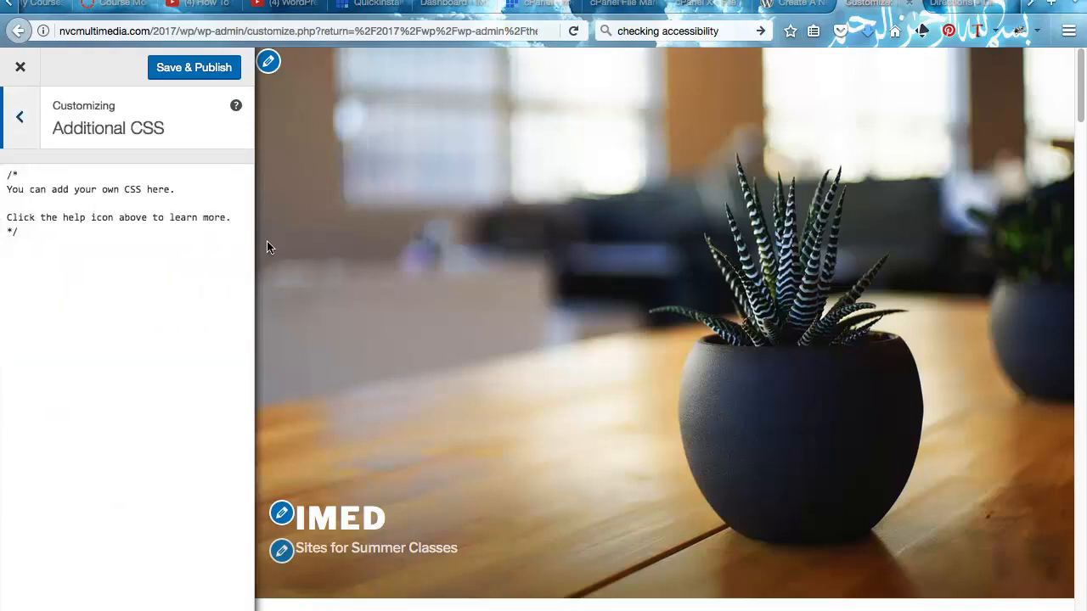
left_click(19, 119)
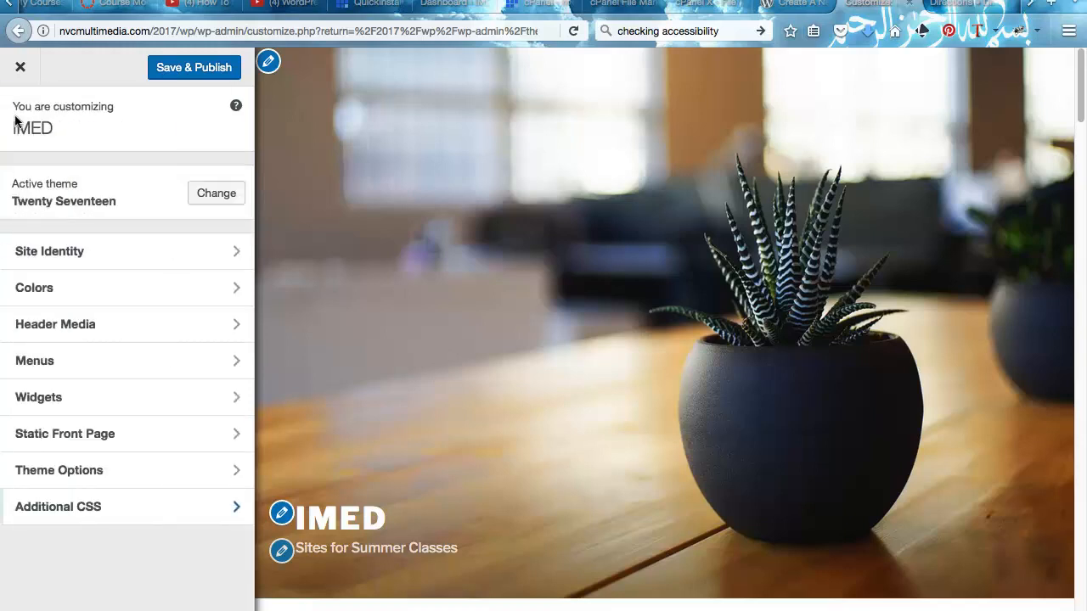
left_click(70, 472)
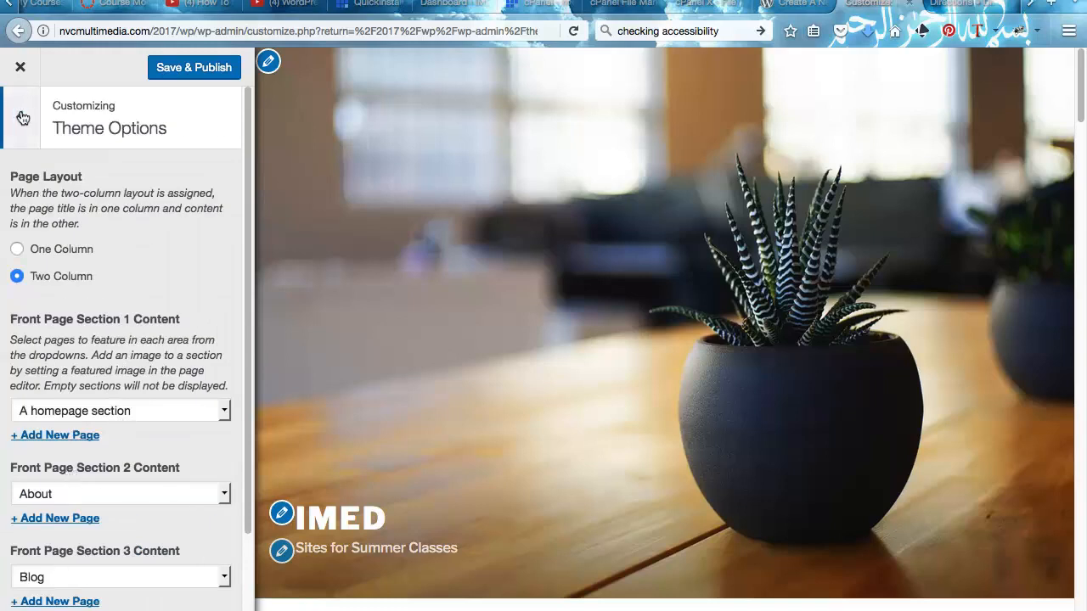
- Scroll through the Theme Options page layout and front page section settings
scroll(85, 212, "down", 2)
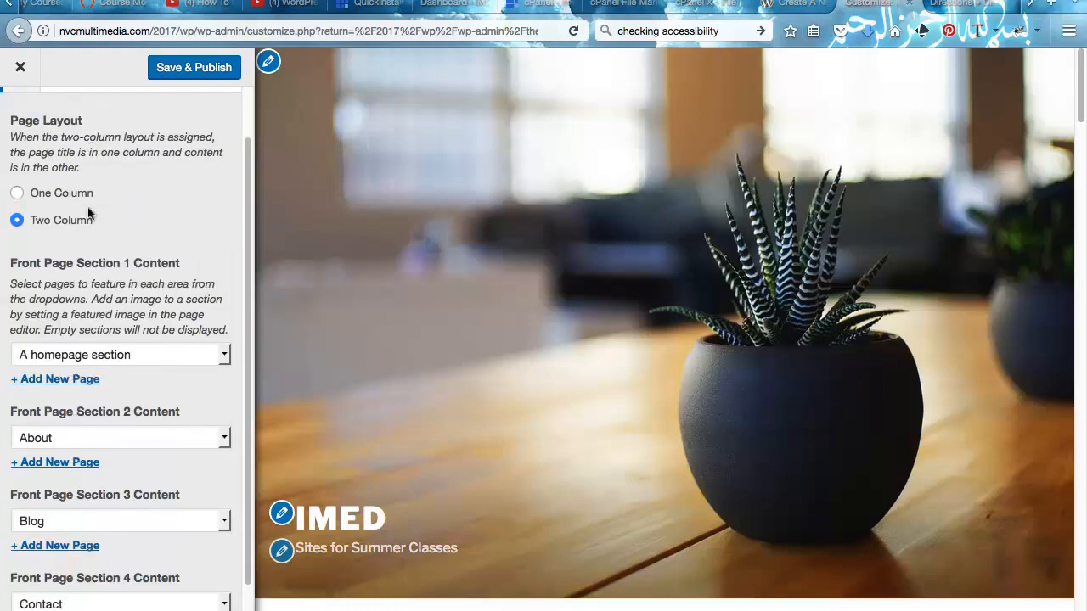
scroll(521, 312, "down", 4)
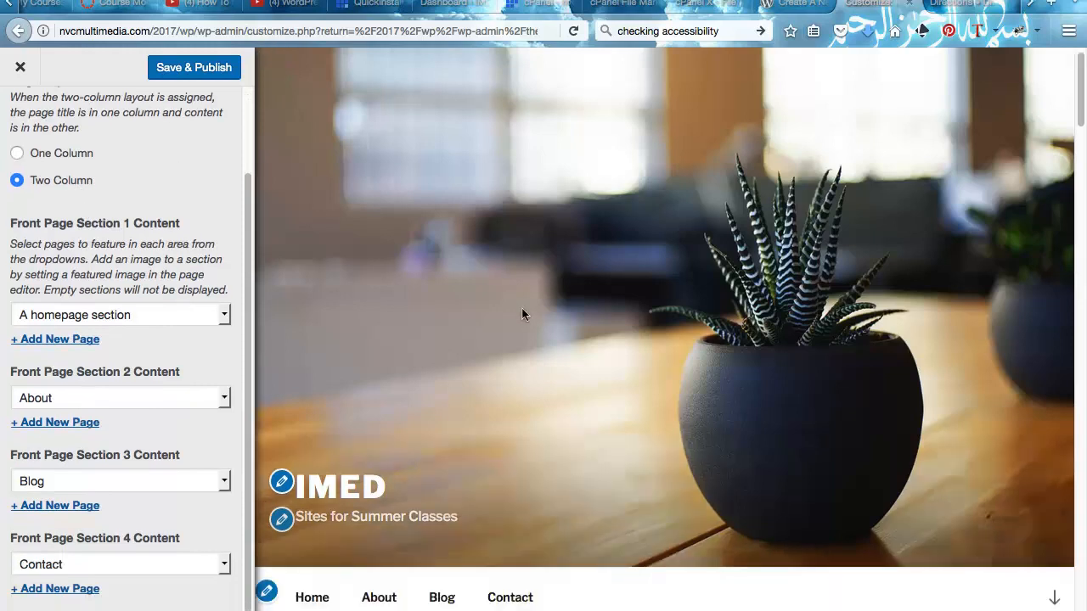
scroll(521, 313, "down", 3)
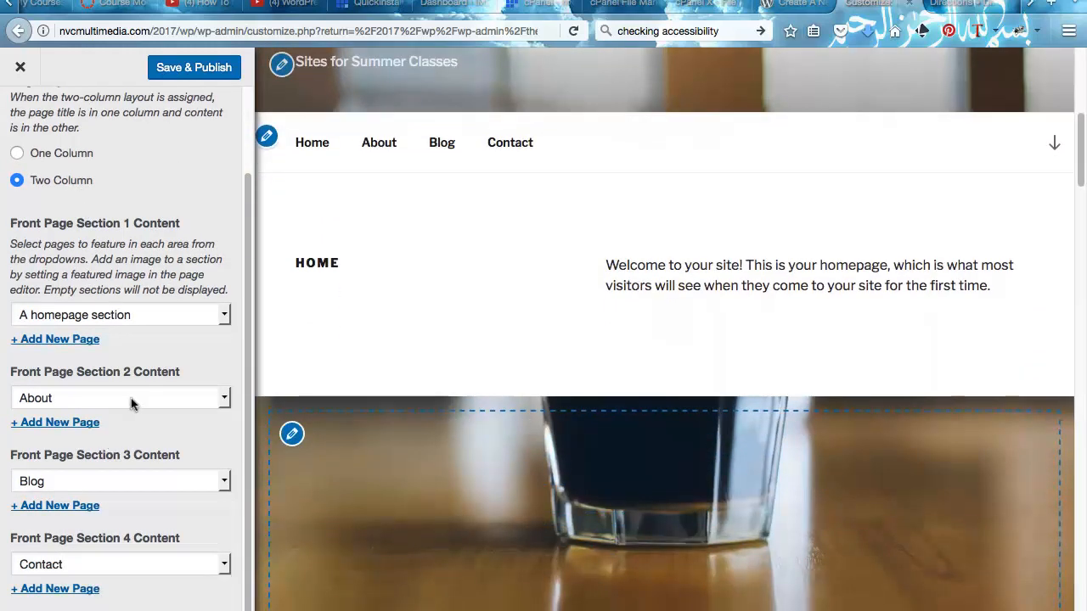
scroll(467, 318, "down", 10)
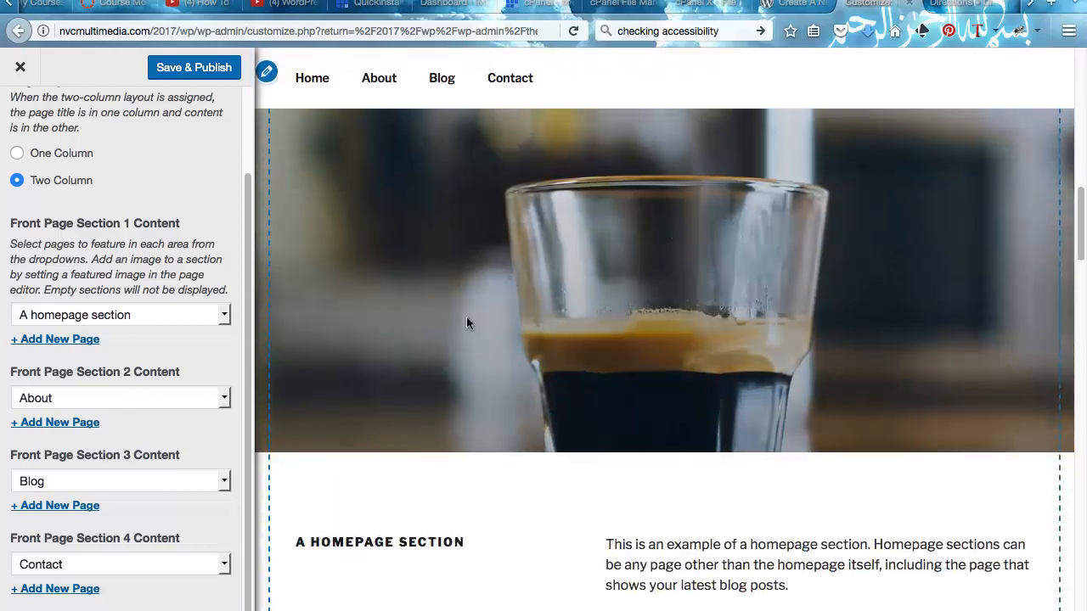
scroll(466, 316, "down", 15)
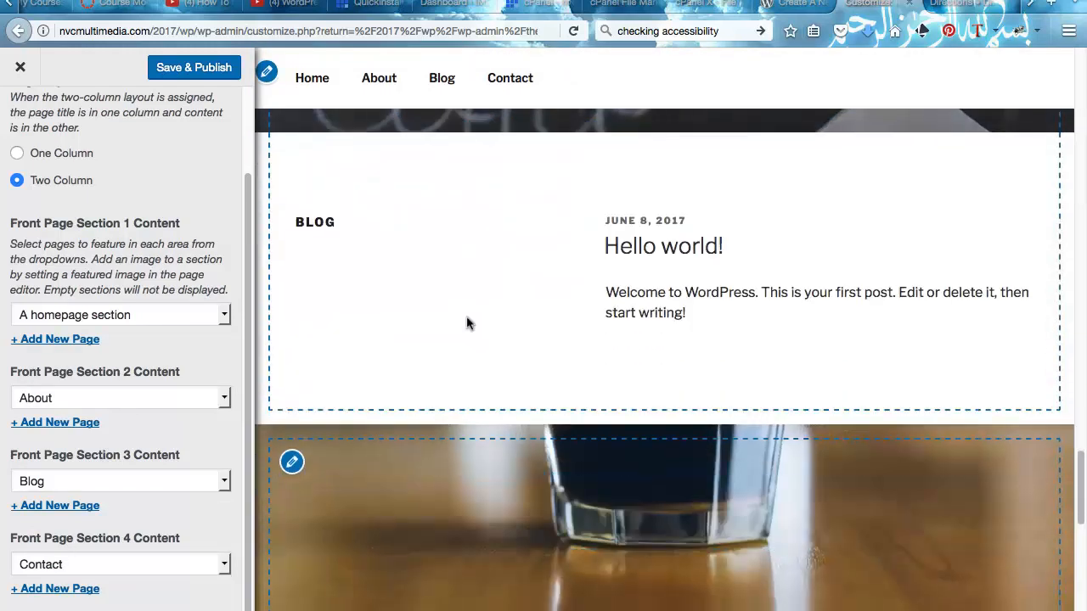
scroll(467, 317, "down", 6)
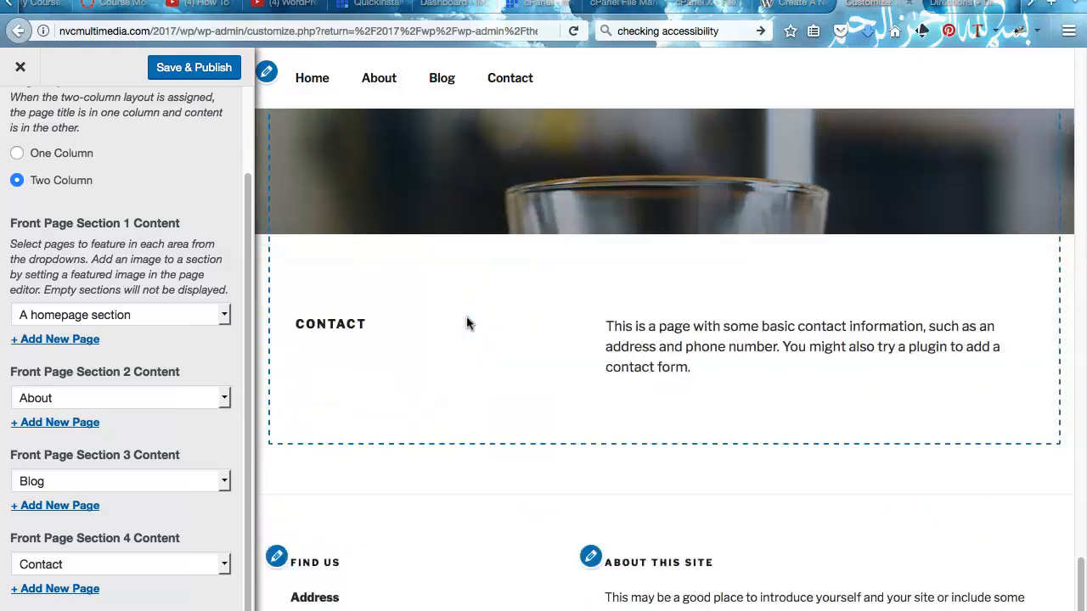
scroll(467, 317, "up", 9)
scroll(466, 323, "up", 12)
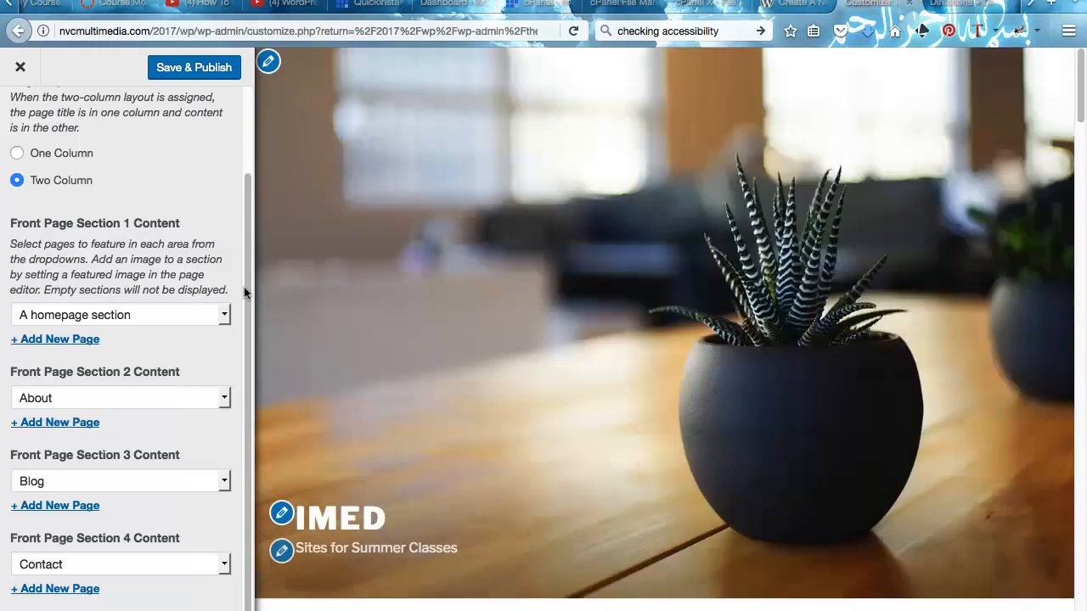
- Cancel exiting the Customizer with Stay on Page and return to the main section list
left_click(17, 69)
left_click(672, 312)
scroll(130, 304, "up", 3)
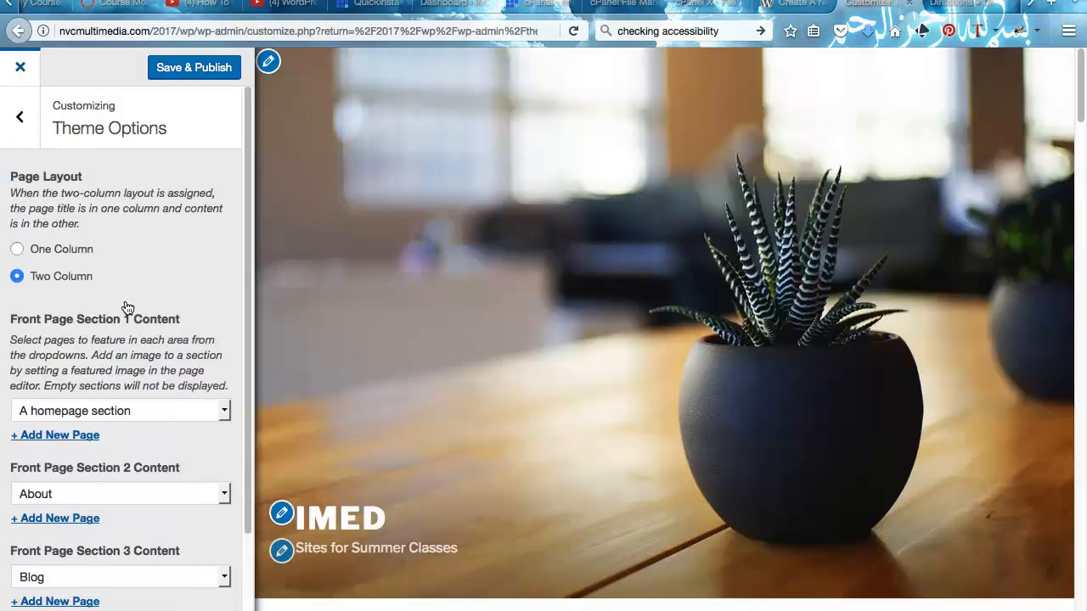
left_click(19, 119)
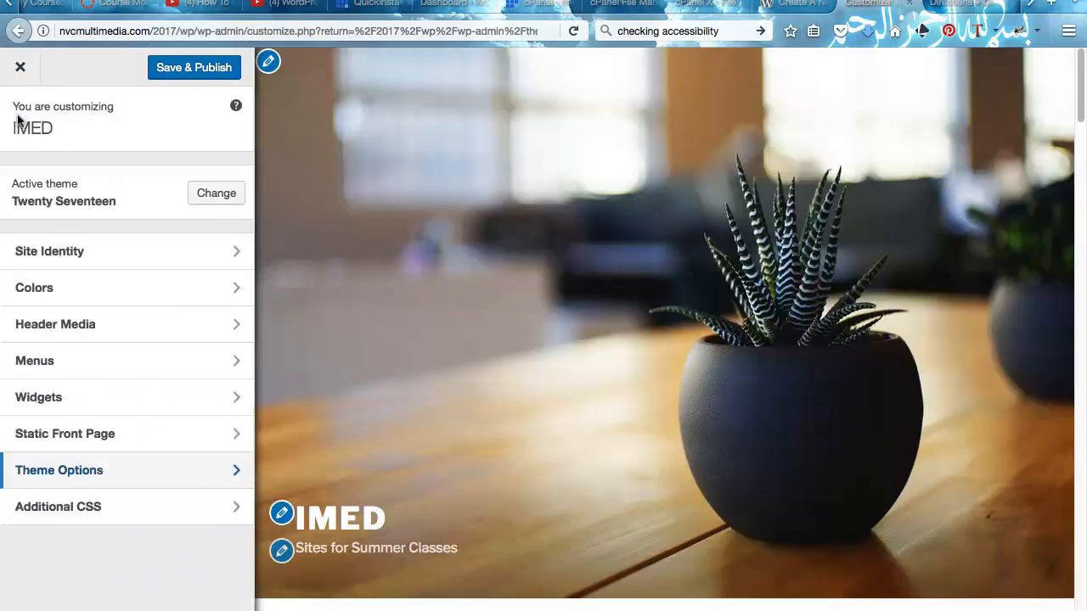
left_click(75, 434)
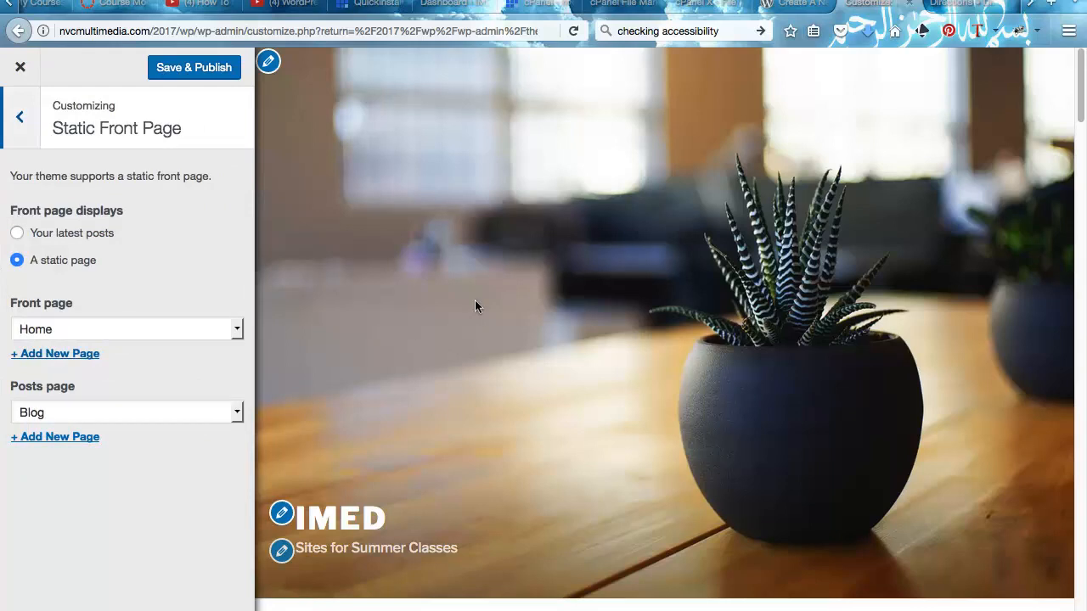
scroll(475, 300, "down", 4)
scroll(582, 339, "down", 7)
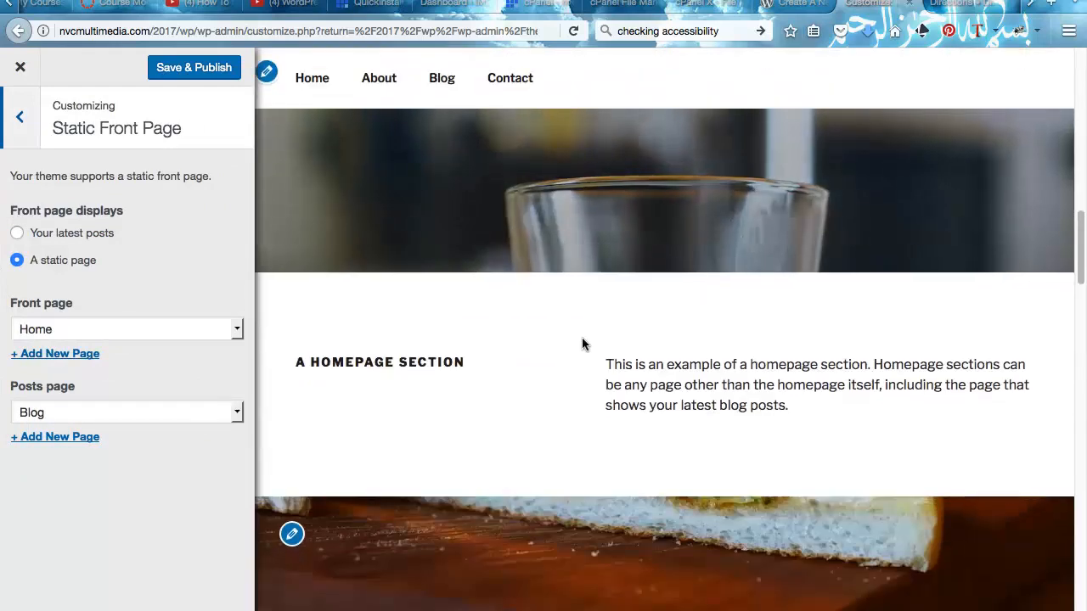
scroll(581, 337, "down", 5)
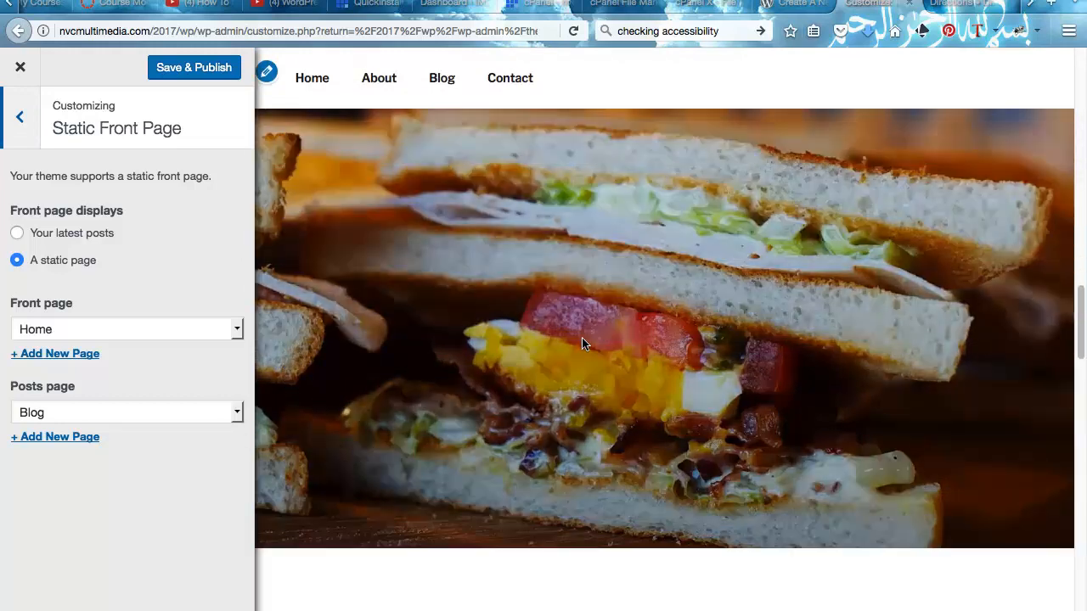
scroll(582, 338, "down", 8)
scroll(581, 340, "up", 5)
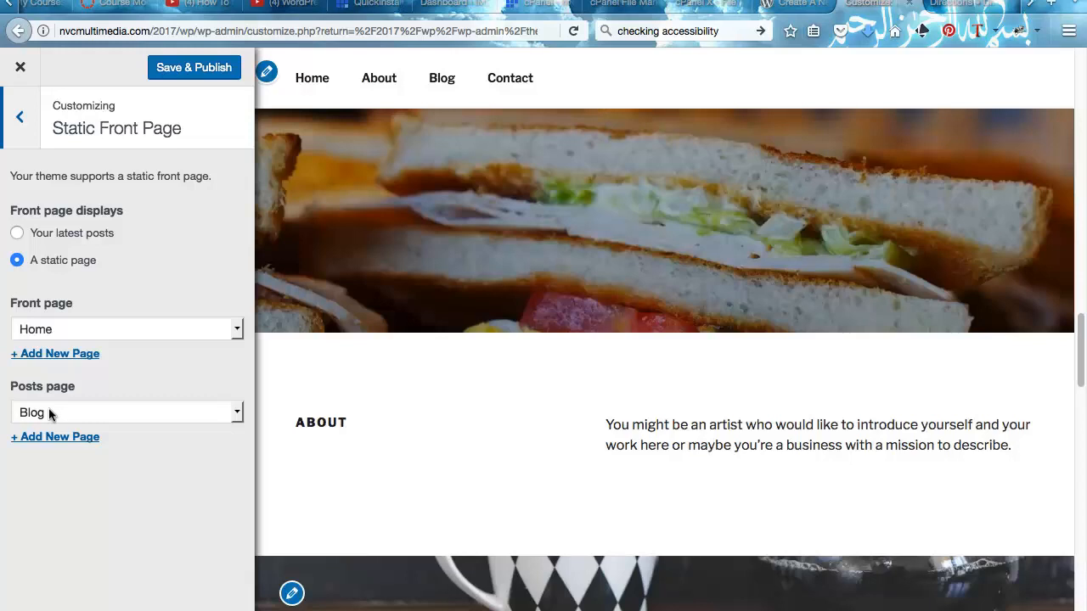
left_click(14, 233)
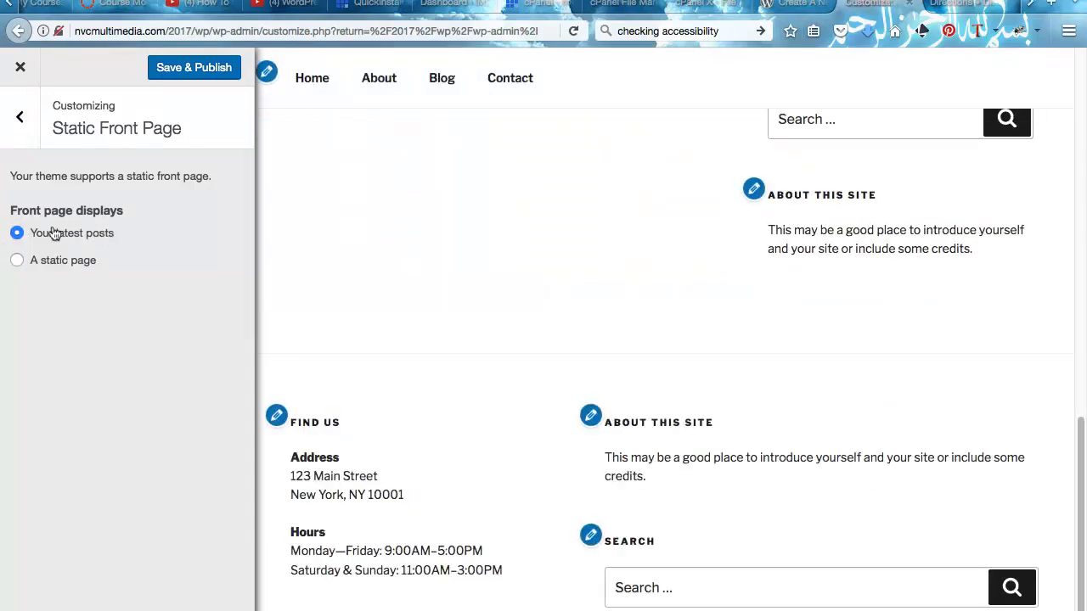
left_click(14, 260)
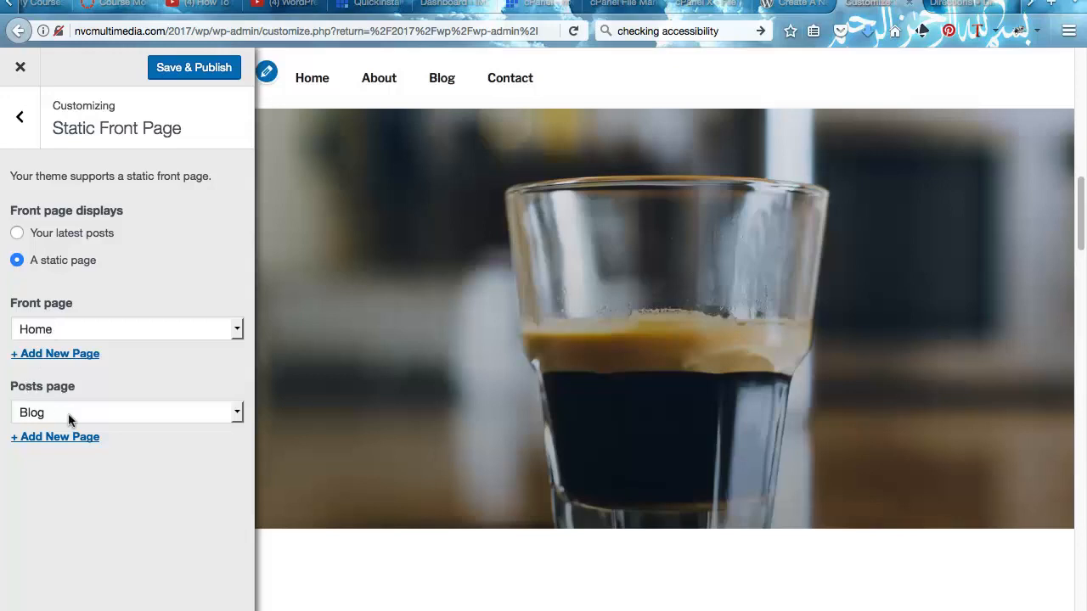
left_click(17, 123)
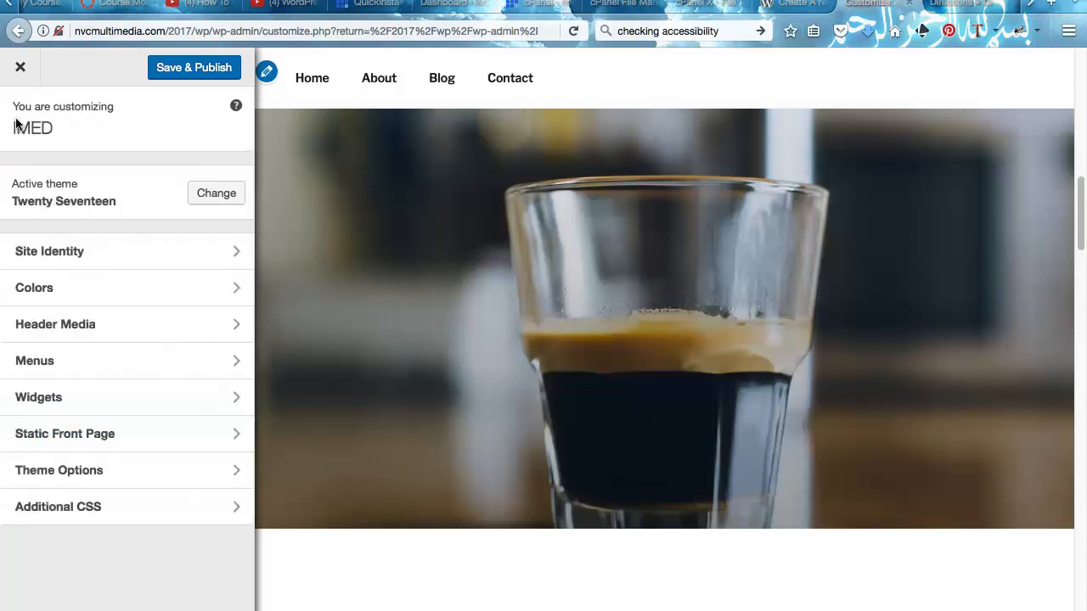
- Apply the Dark colour scheme and, after trying several colours, set header text to white #ffffff
left_click(38, 288)
left_click(14, 226)
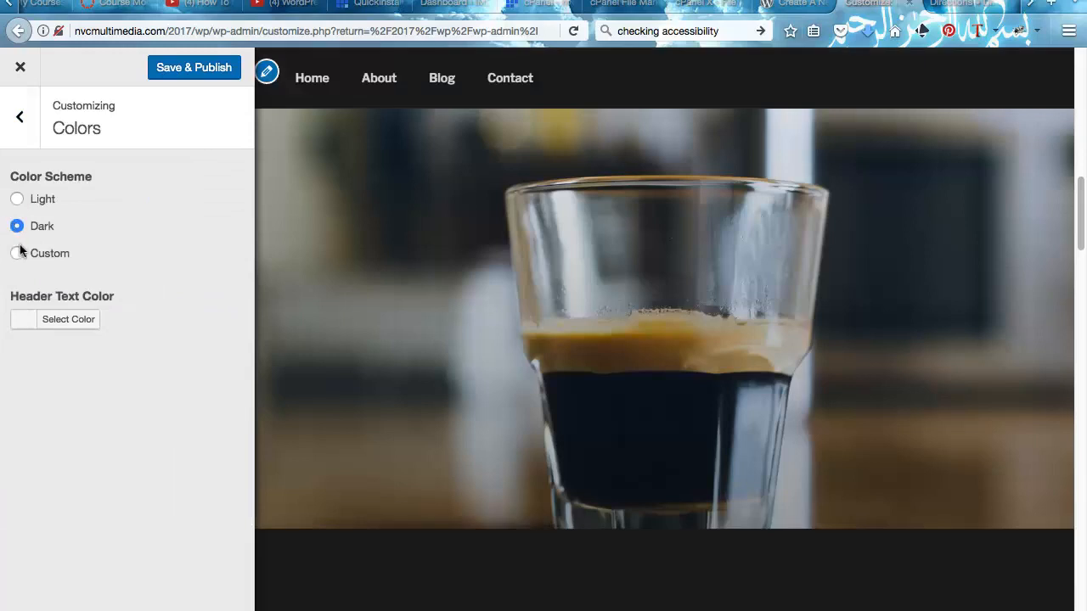
left_click(46, 321)
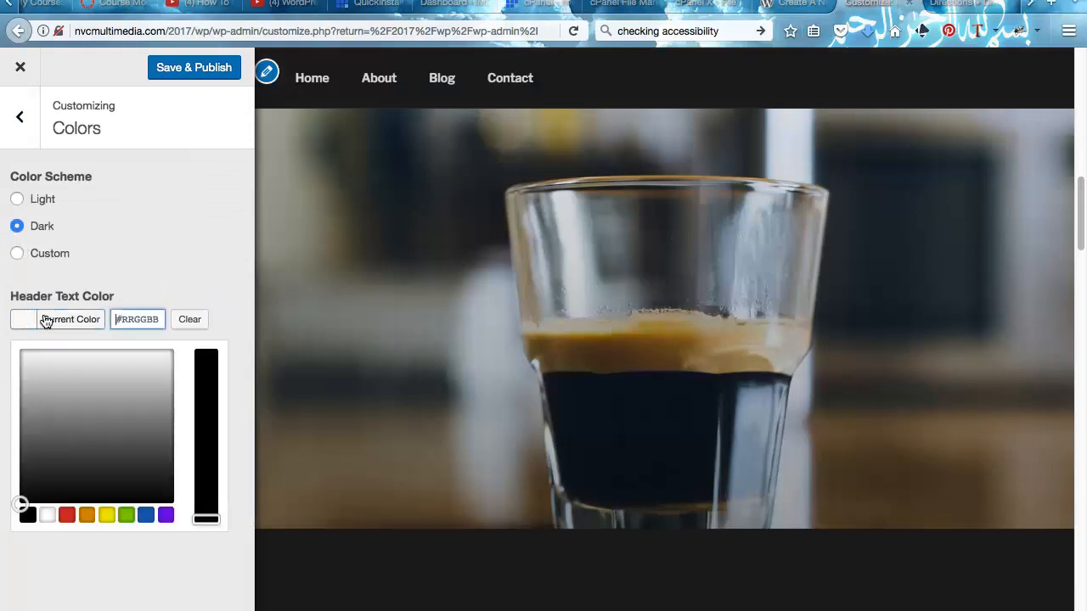
left_click(66, 515)
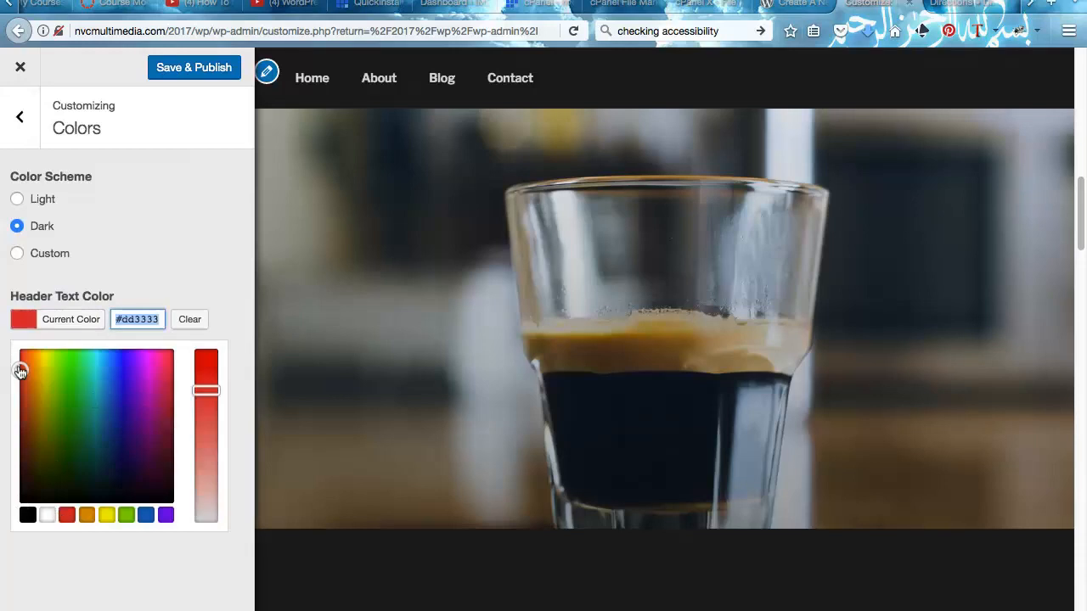
left_click_drag(21, 372, 28, 429)
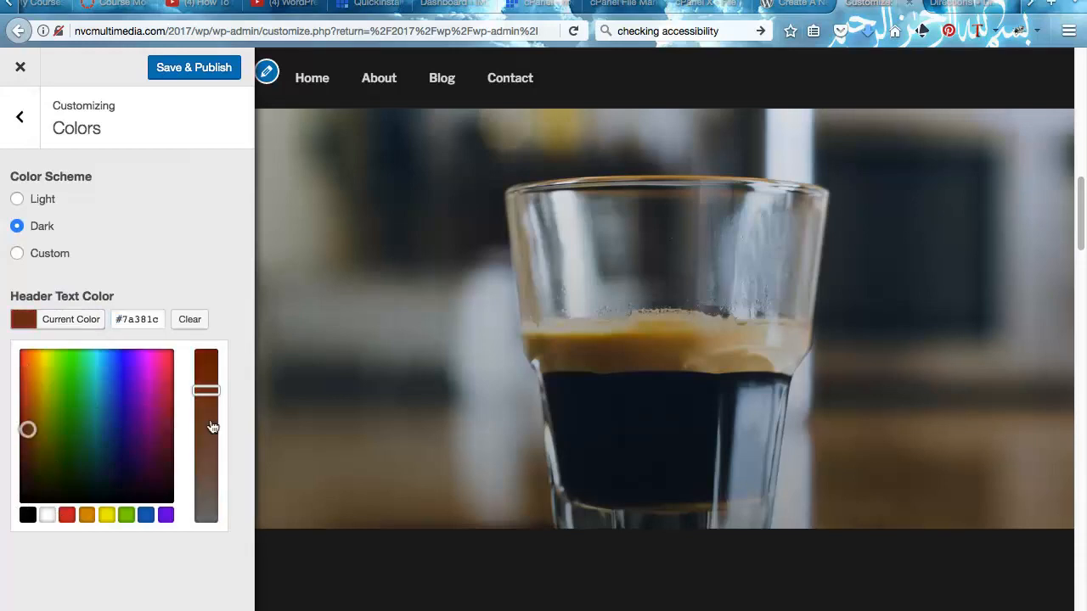
left_click(120, 364)
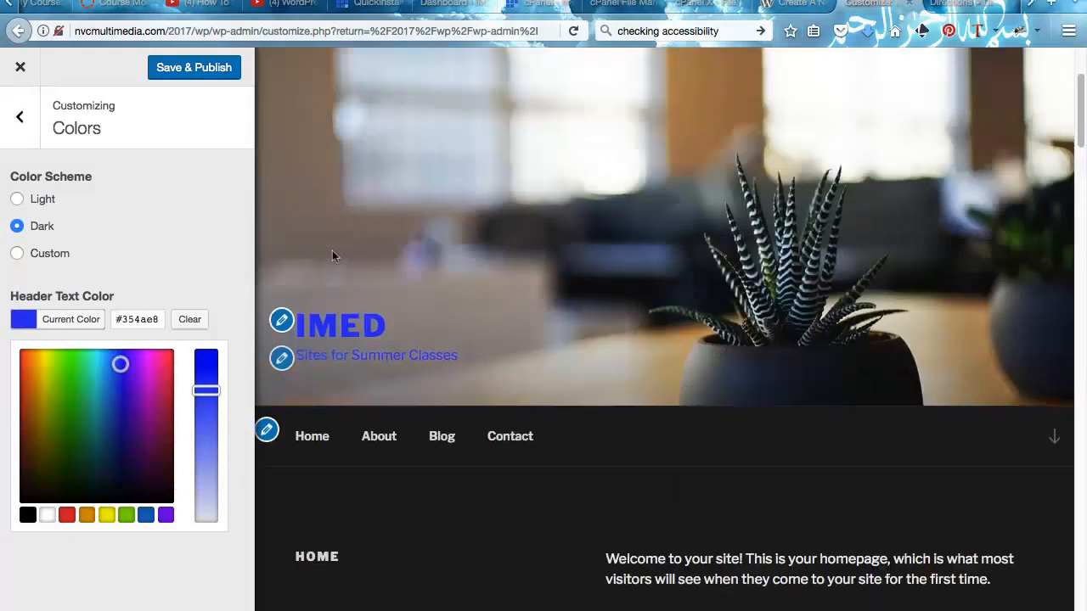
left_click(160, 384)
left_click(76, 397)
left_click(143, 435)
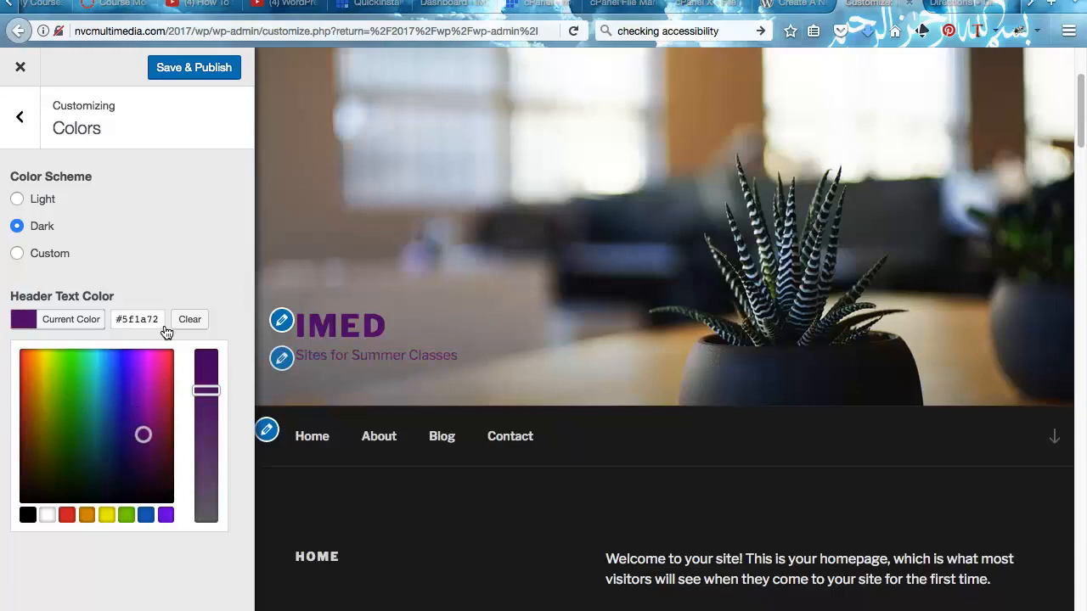
left_click(23, 367)
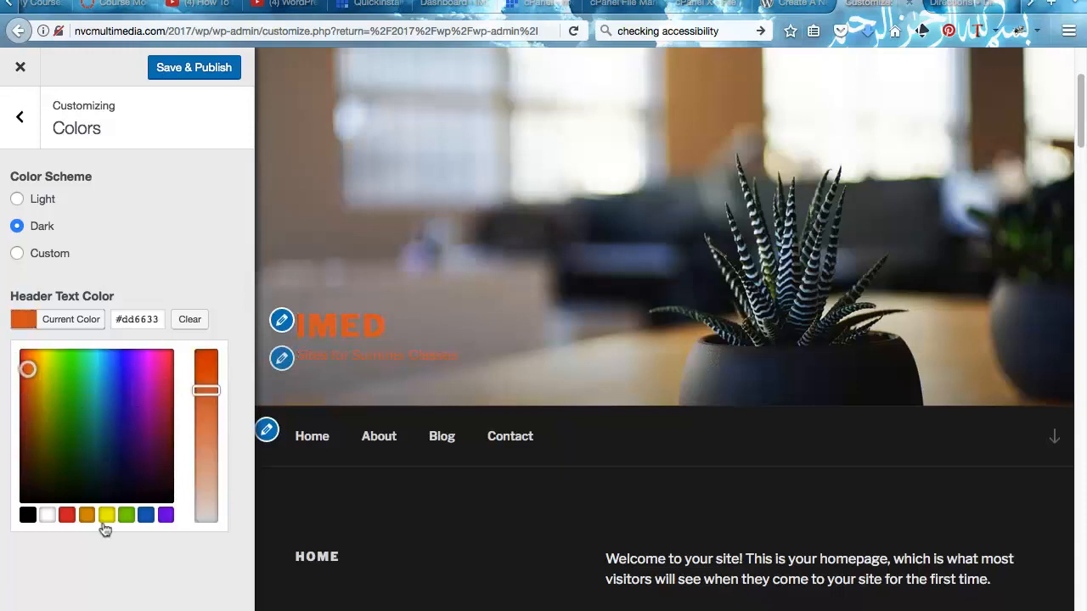
left_click(41, 514)
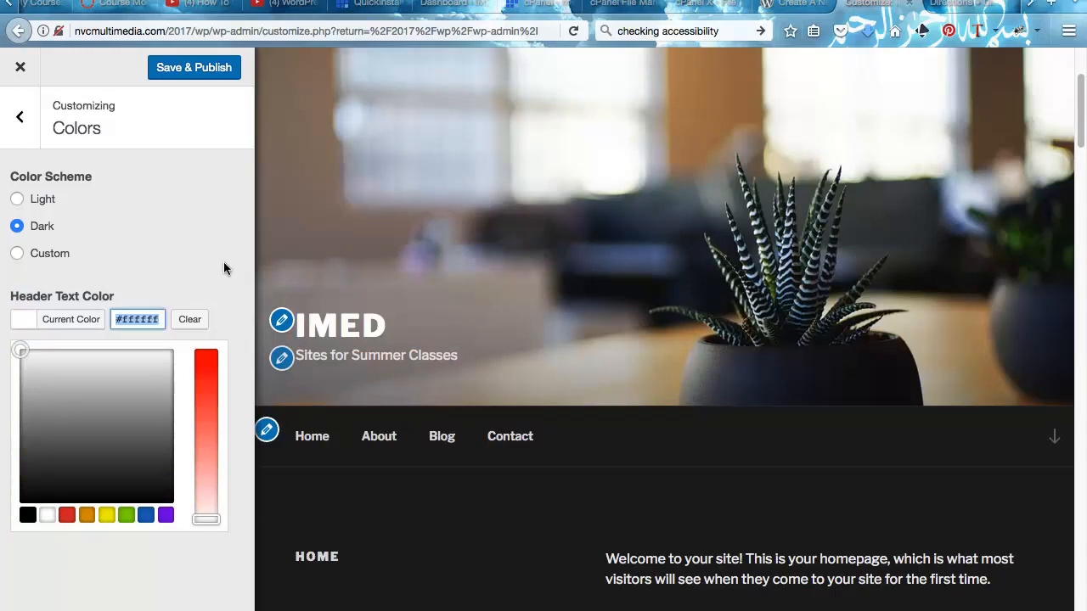
- Save & Publish the colour changes and close the Customizer
left_click(176, 66)
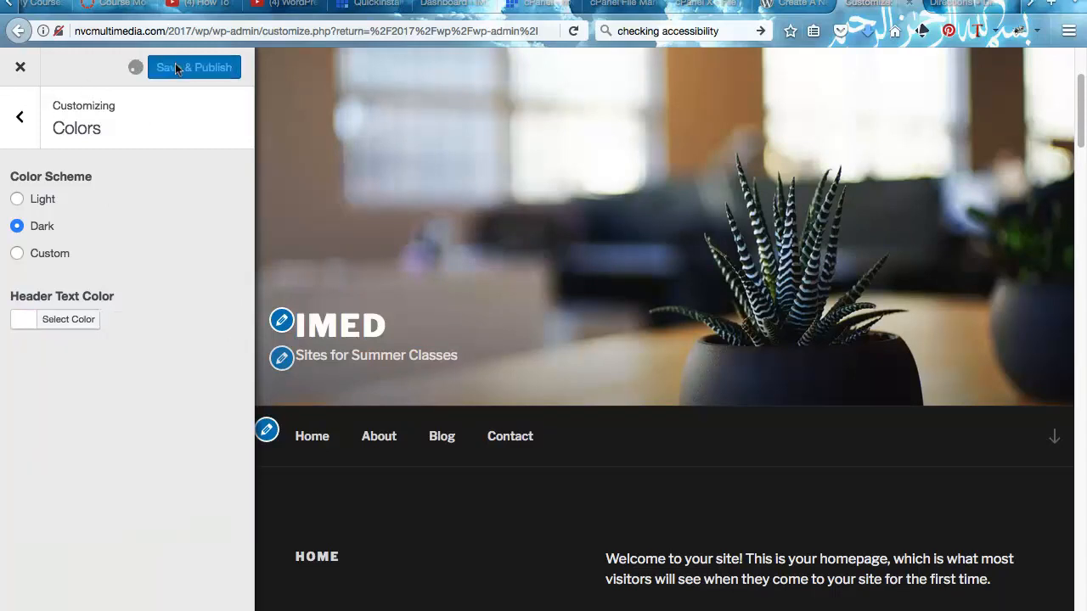
left_click(4, 124)
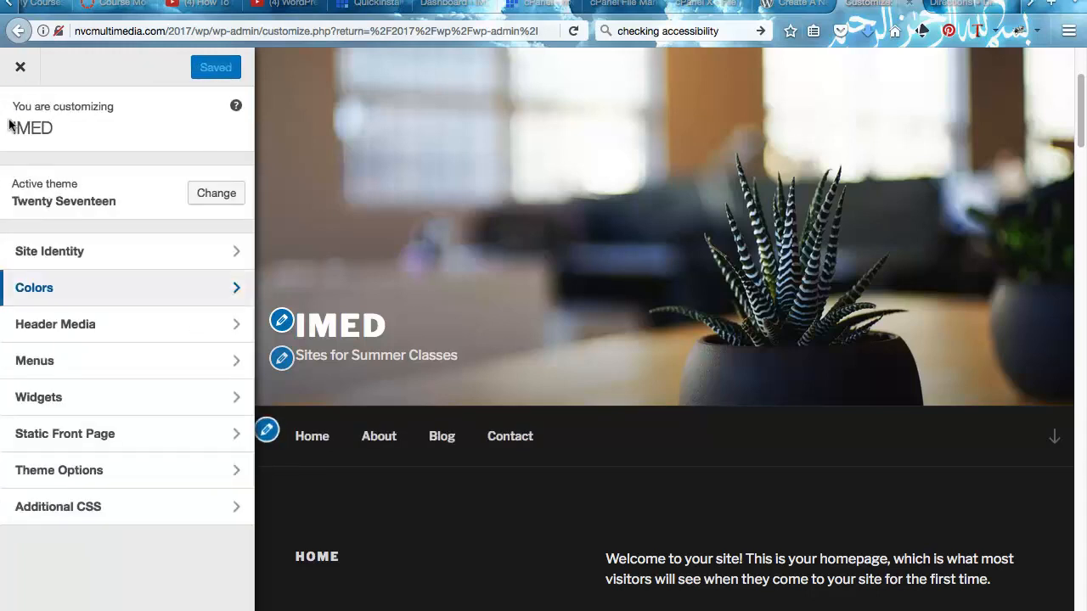
left_click(17, 66)
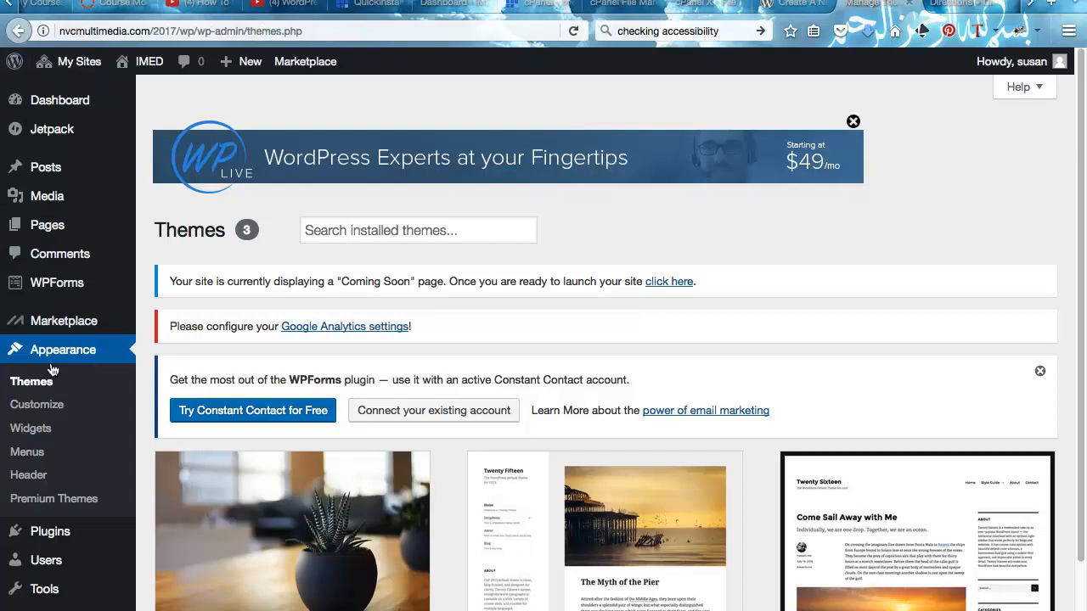
- Scroll the admin menu and open the Appearance > Widgets page
scroll(53, 370, "down", 2)
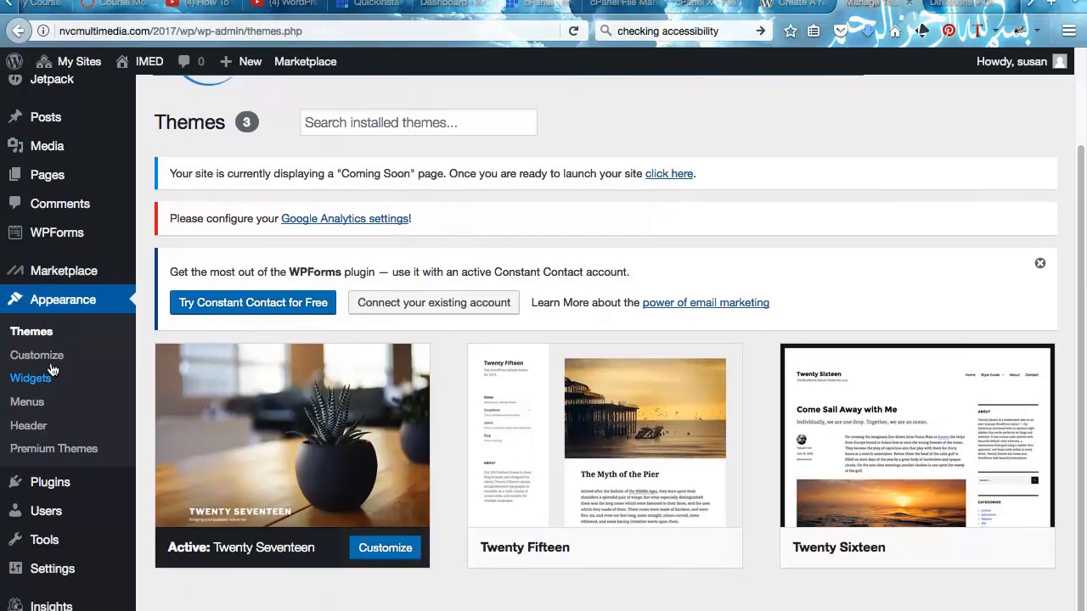
left_click(24, 376)
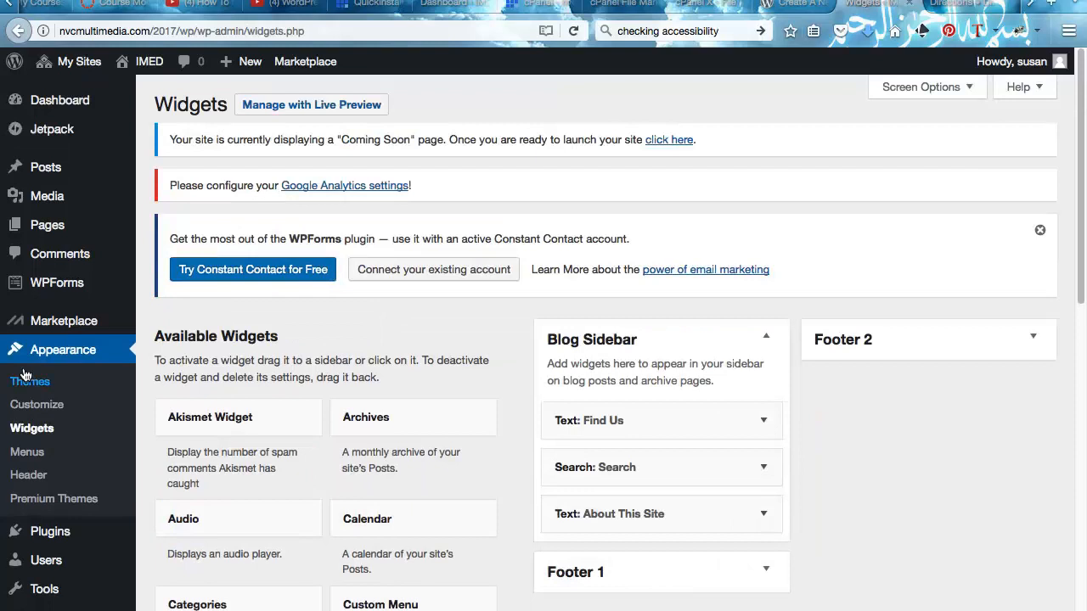
- Drag the Calendar and WPForms widgets into the Blog Sidebar
scroll(24, 376, "down", 3)
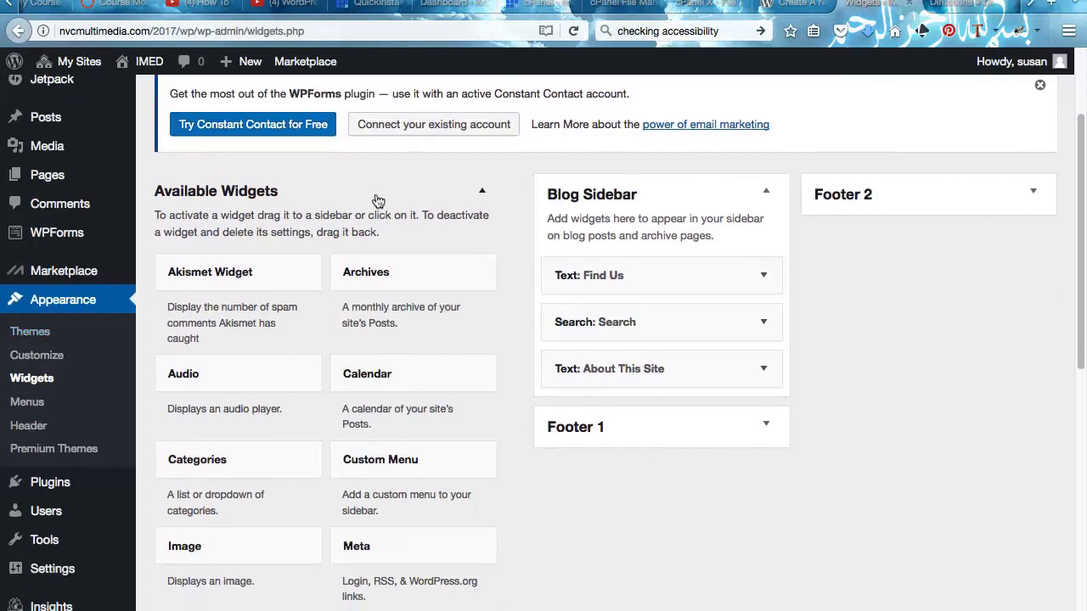
scroll(378, 200, "down", 1)
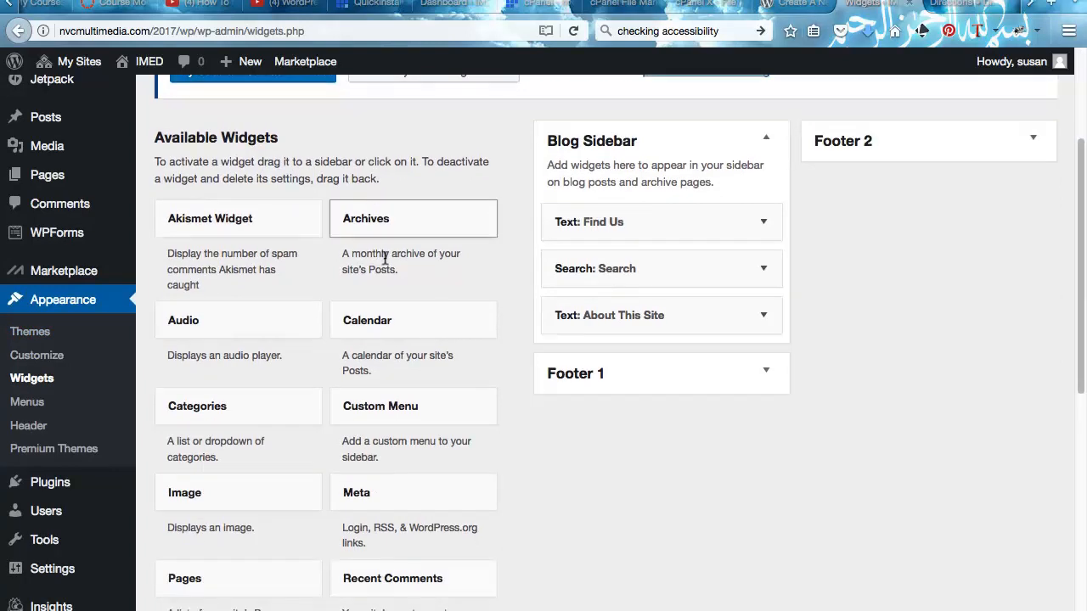
left_click_drag(378, 319, 593, 220)
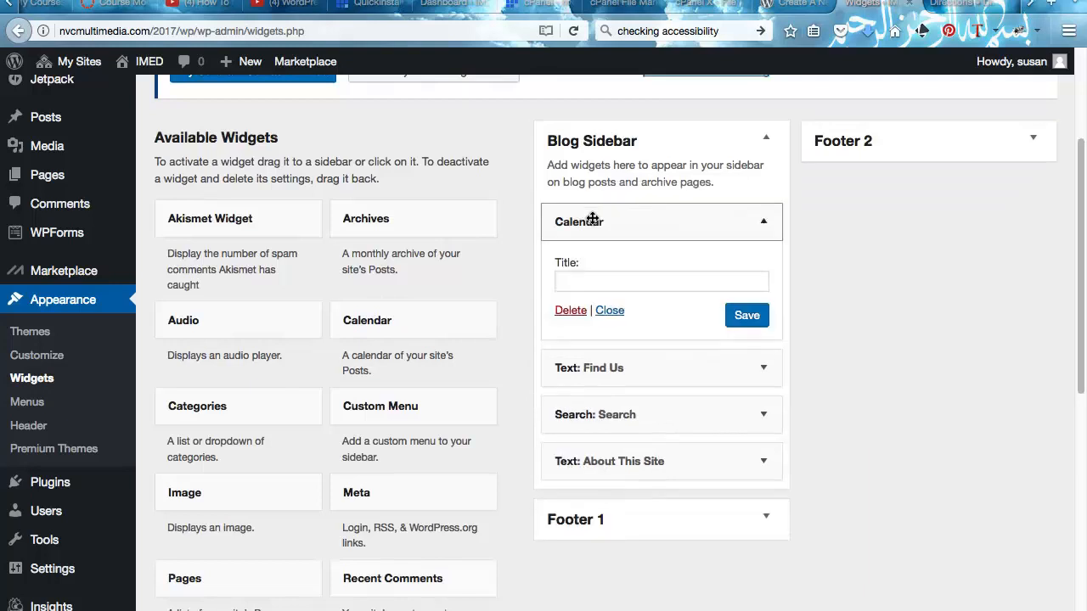
scroll(477, 348, "down", 4)
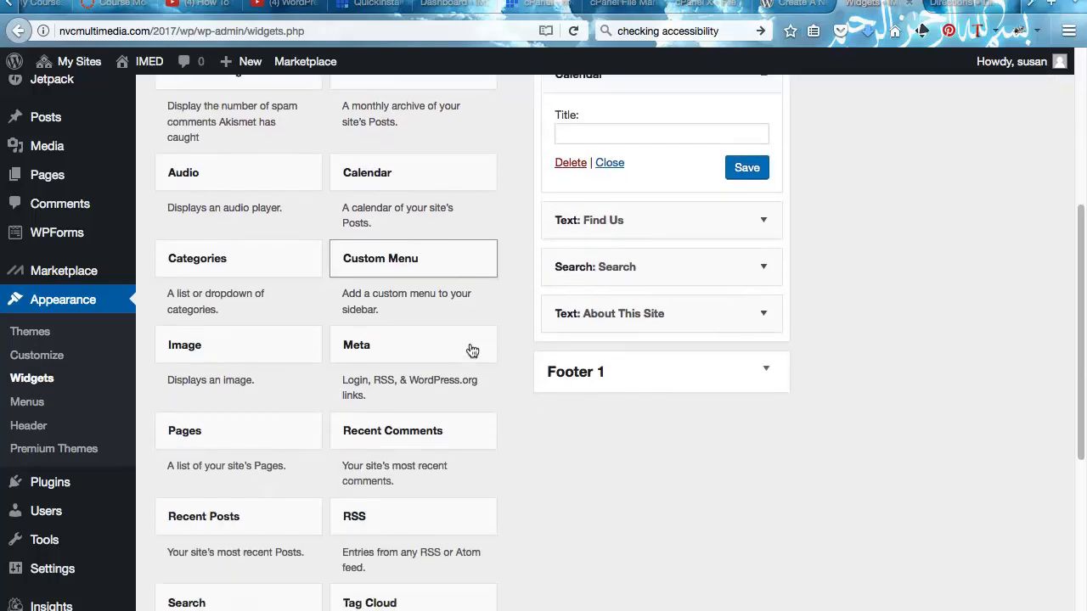
scroll(477, 349, "up", 2)
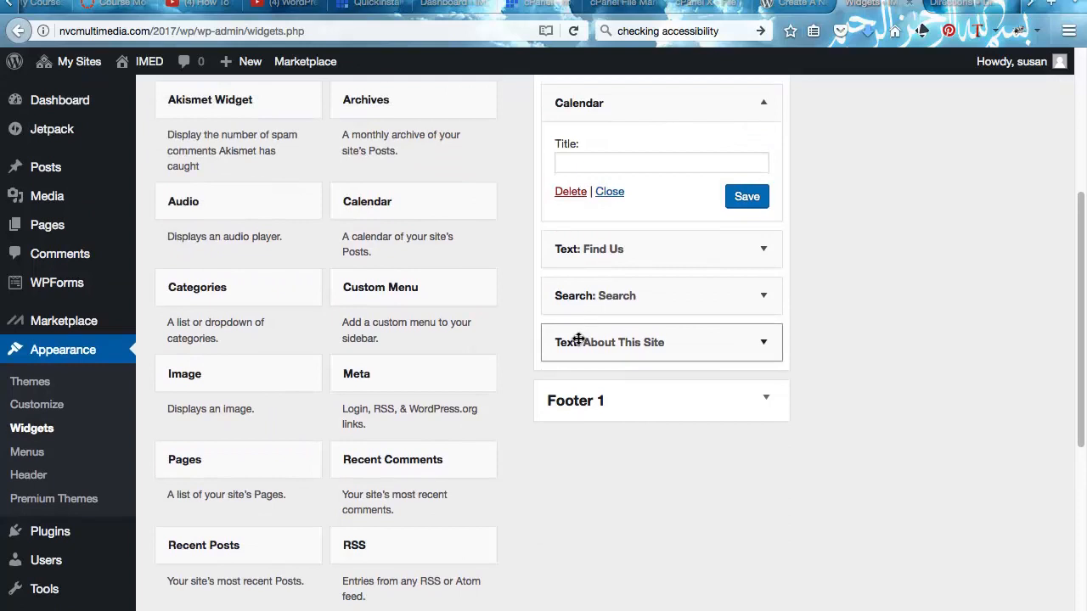
scroll(582, 342, "down", 1)
scroll(582, 347, "down", 5)
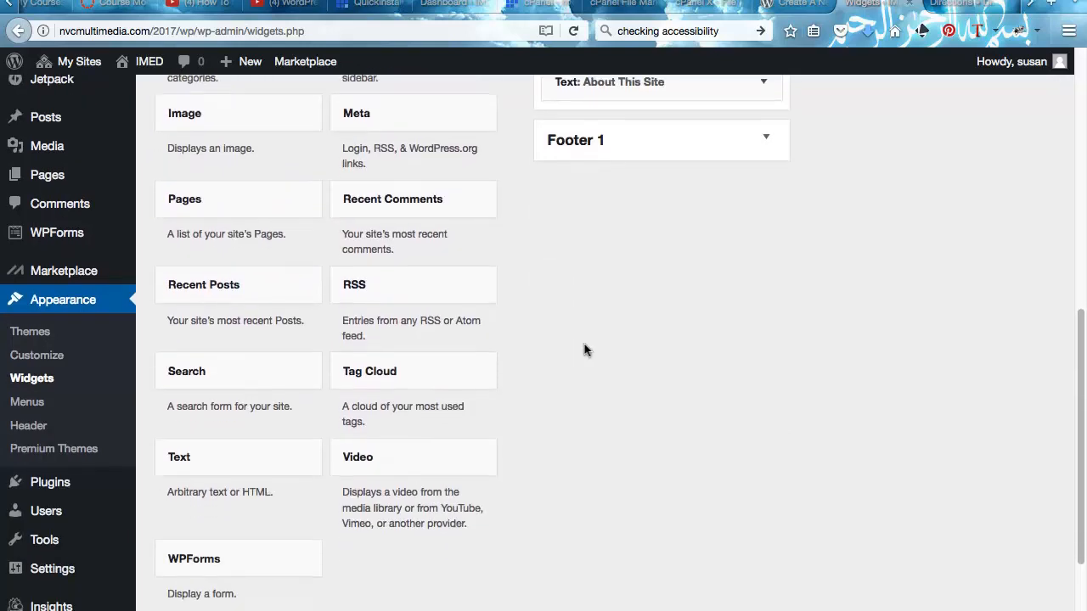
scroll(584, 348, "down", 2)
scroll(584, 348, "up", 1)
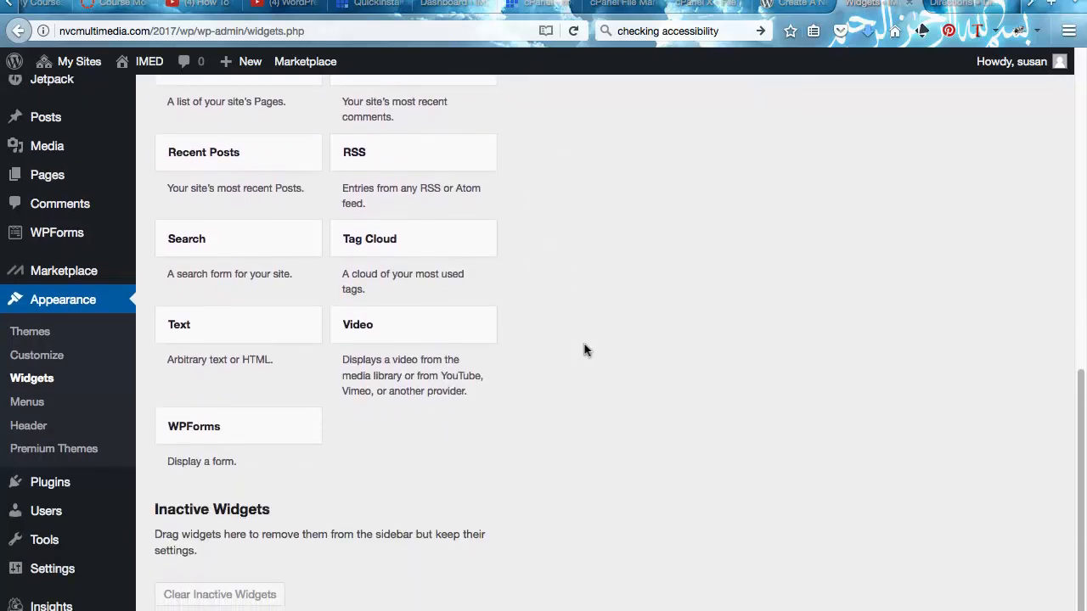
scroll(584, 348, "up", 1)
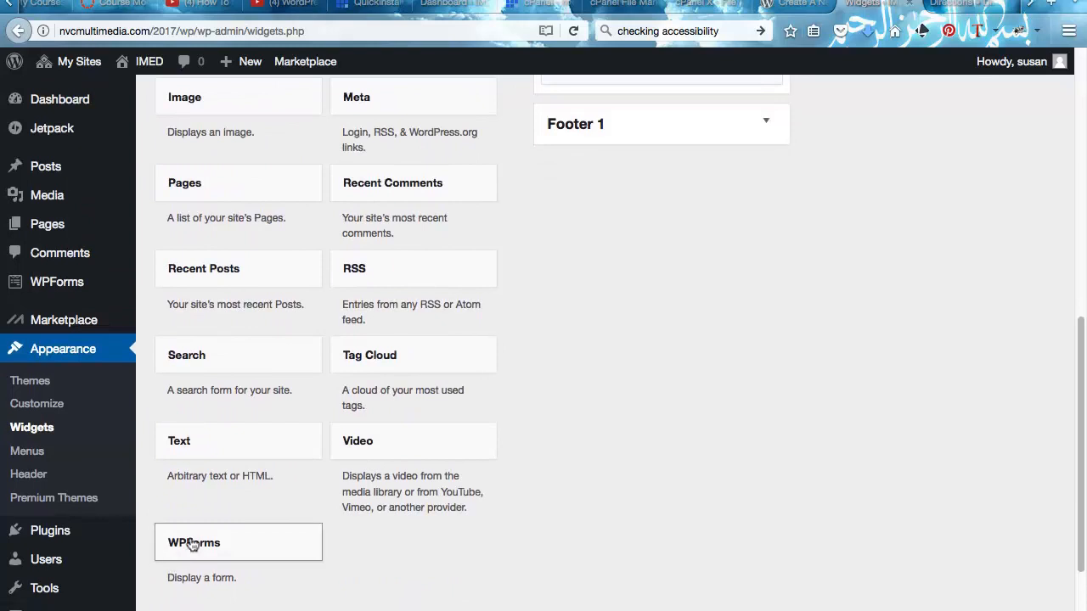
left_click_drag(193, 544, 586, 554)
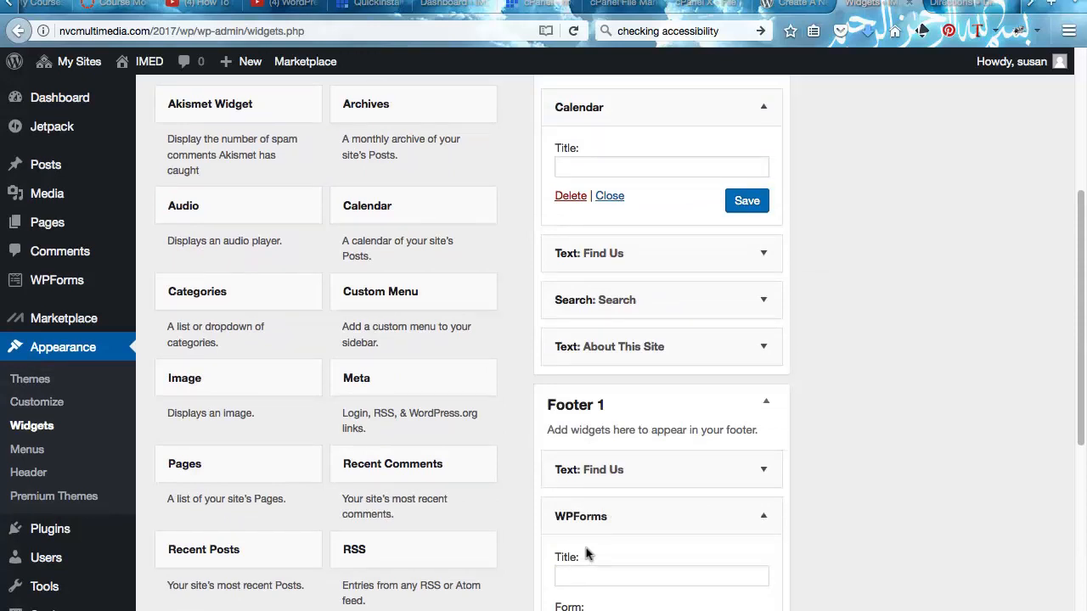
- Place the RSS widget in the Blog Sidebar above Calendar, then switch to the Directions tab
scroll(586, 554, "up", 5)
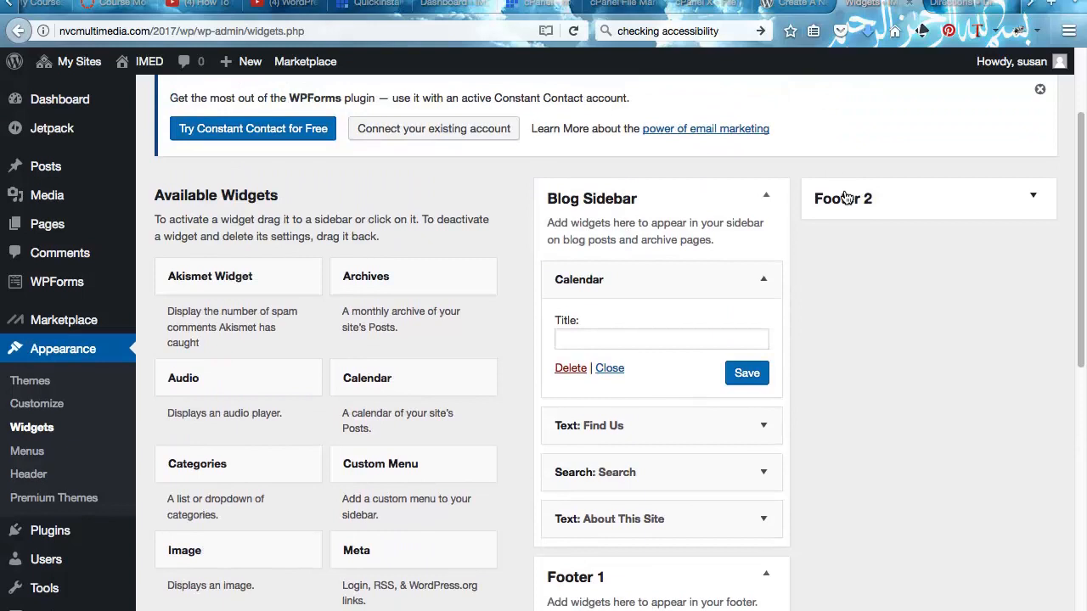
scroll(630, 410, "down", 4)
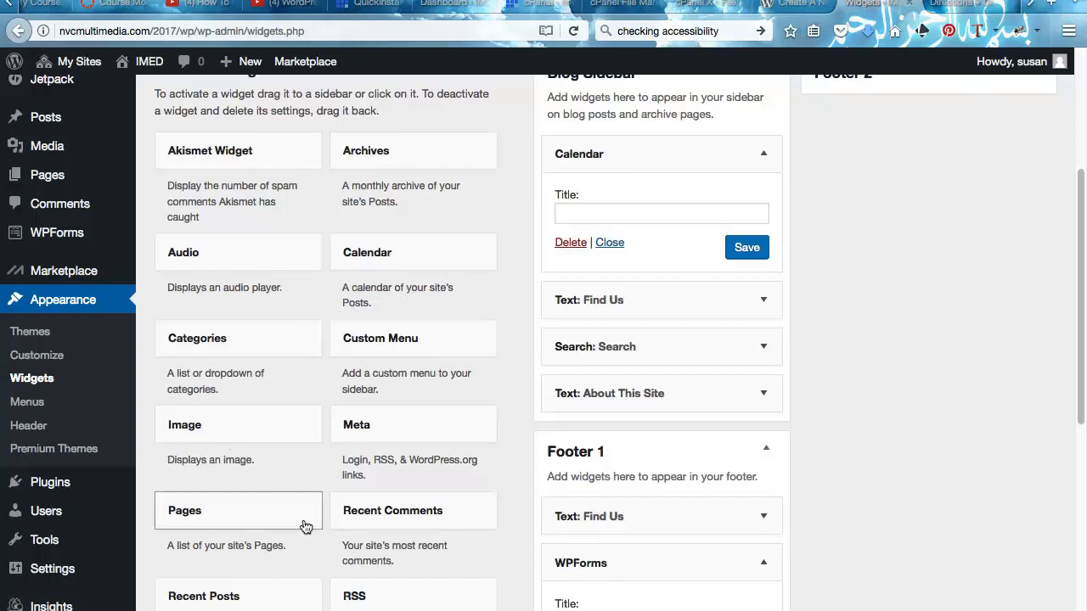
scroll(591, 450, "down", 3)
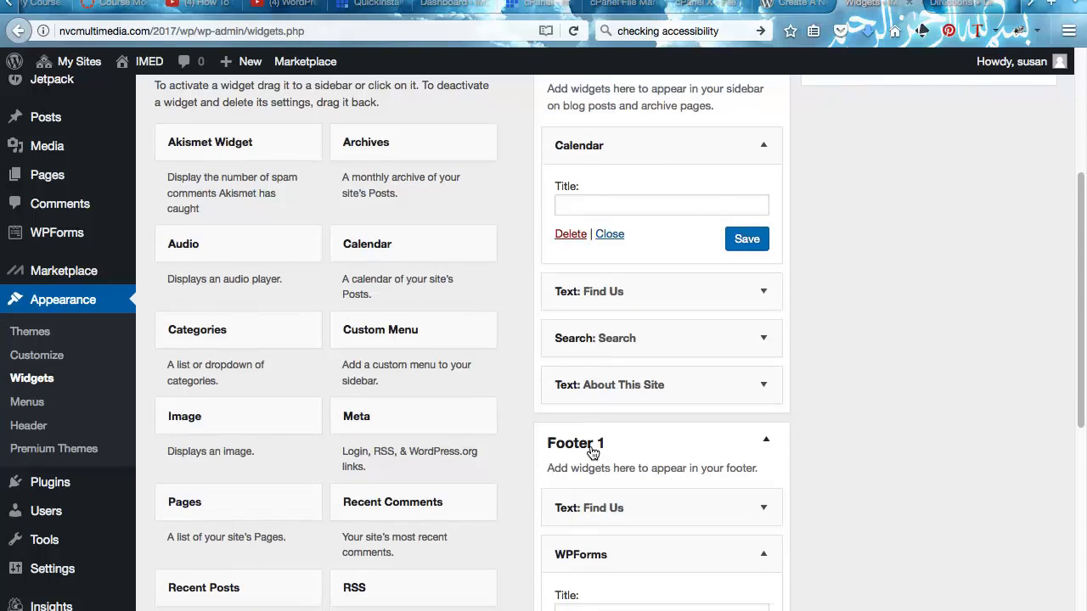
scroll(593, 453, "down", 3)
scroll(597, 451, "up", 3)
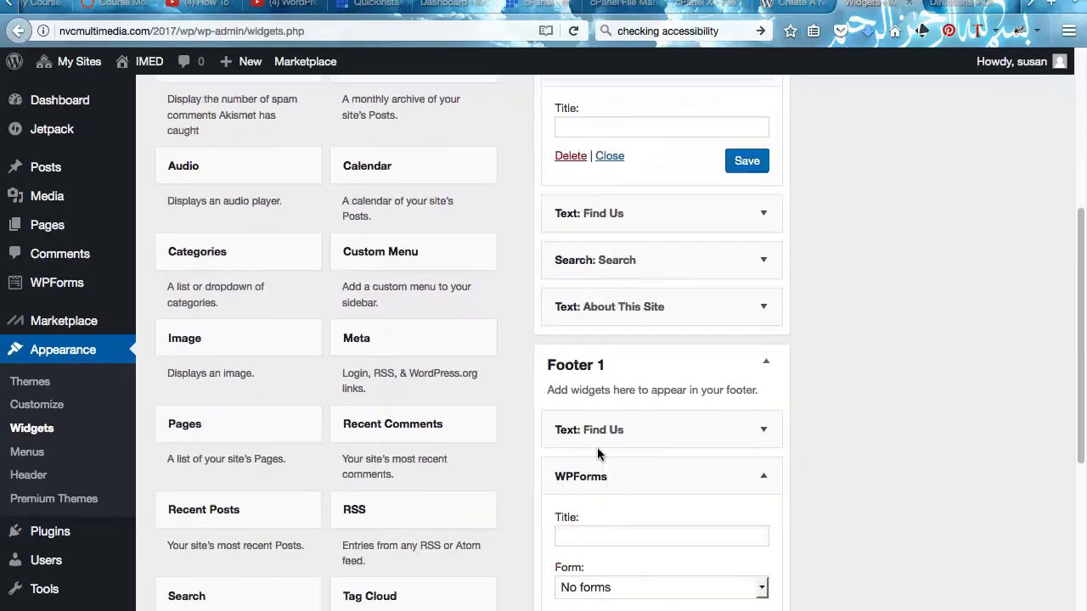
scroll(383, 509, "up", 7)
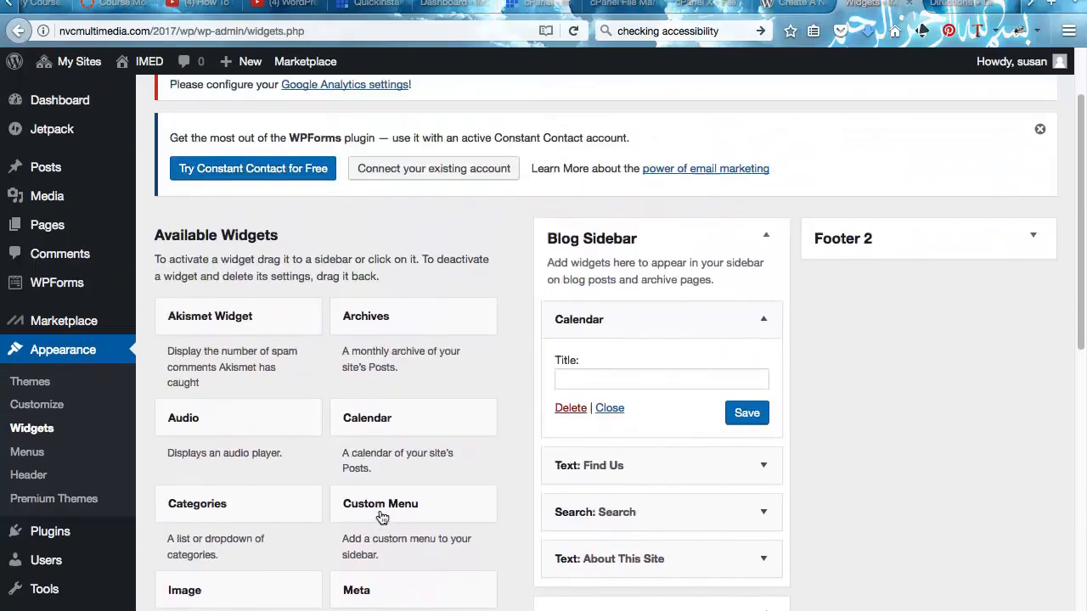
scroll(382, 516, "down", 4)
scroll(382, 518, "down", 2)
left_click_drag(382, 517, 629, 103)
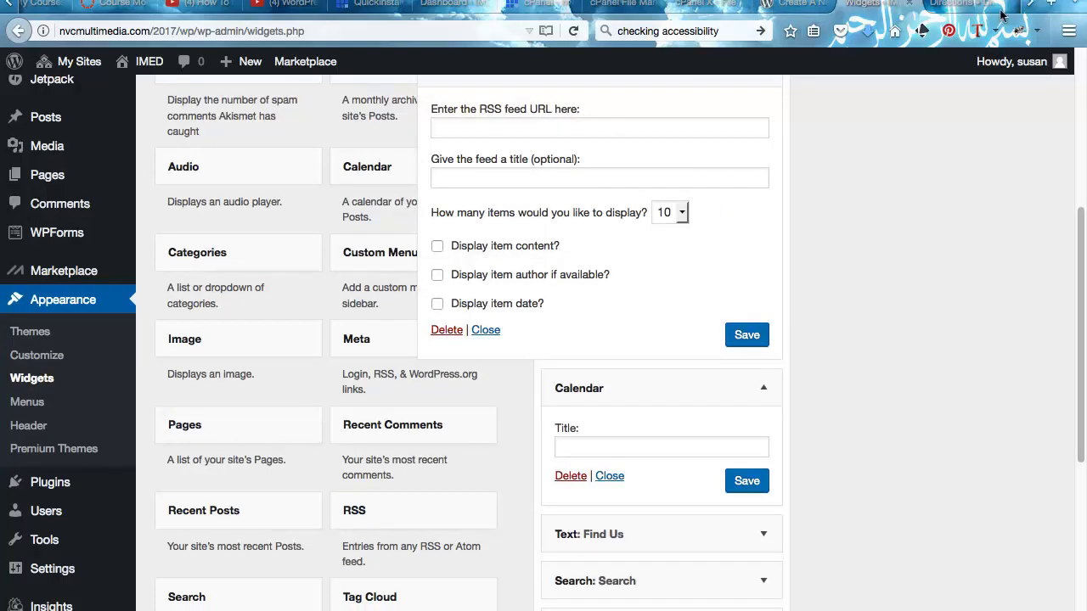
left_click(964, 5)
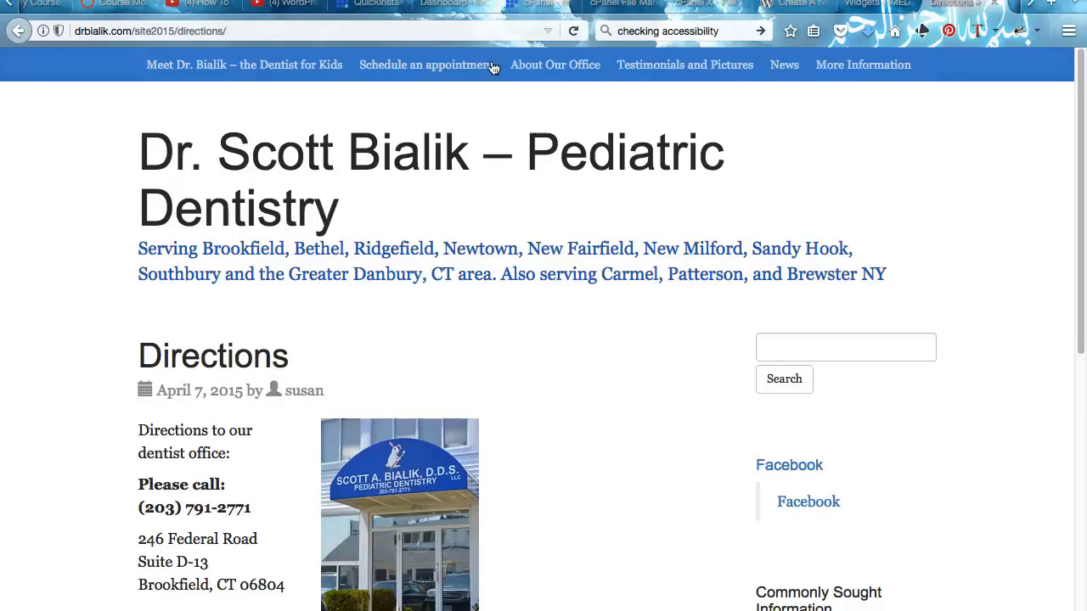
- Search the web for 'cnn rss feed' and open CNN's RSS feeds page
left_click(387, 25)
type("cnn")
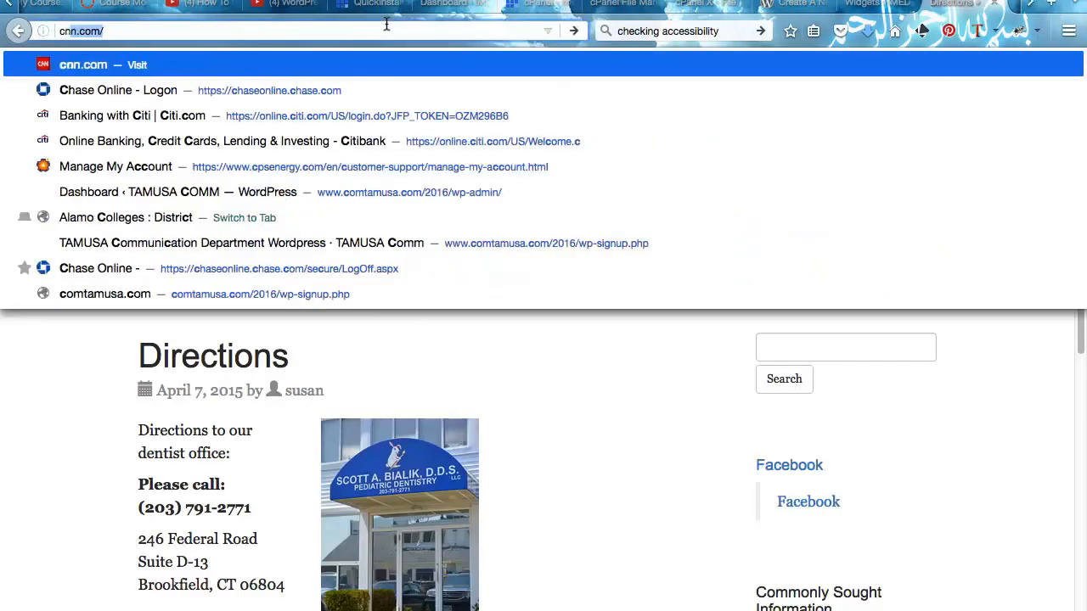
key("BackSpace")
type("rss feed")
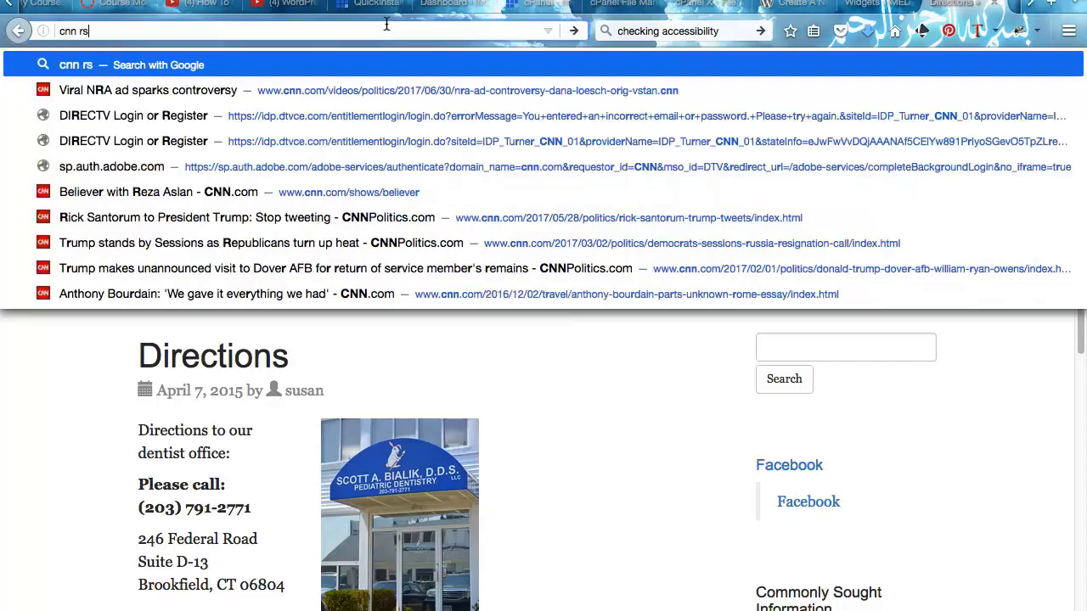
key("Return")
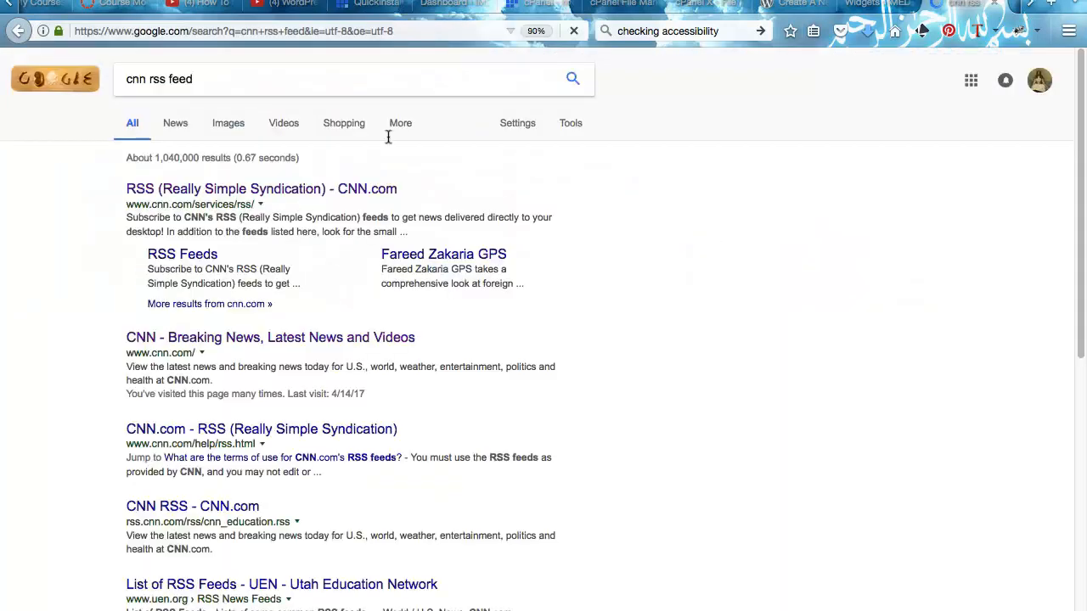
left_click(272, 191)
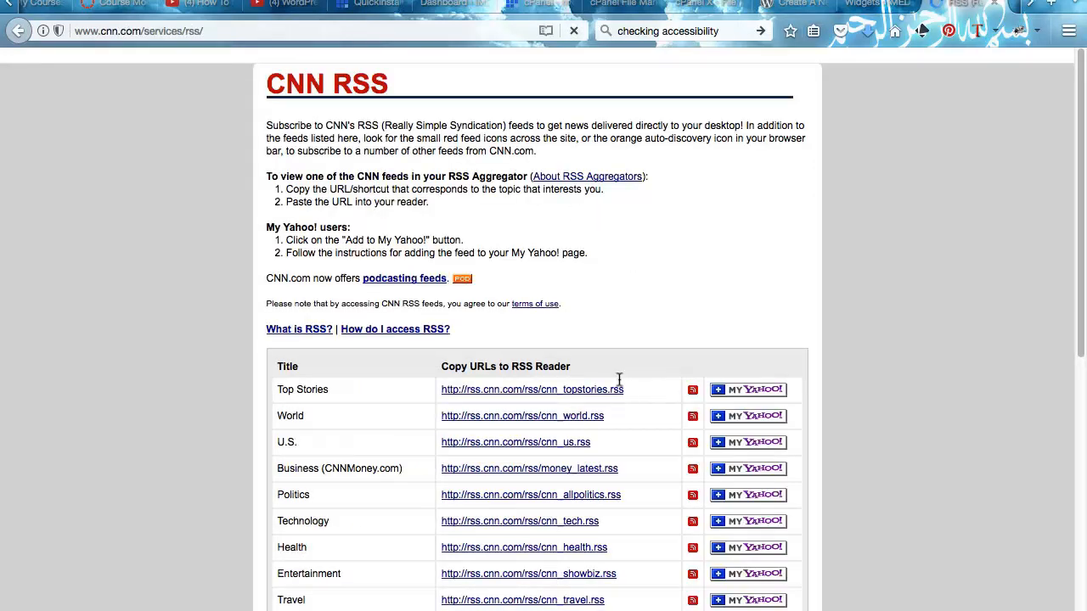
- Copy the Top Stories feed URL and return to the WordPress widgets page
scroll(616, 399, "down", 2)
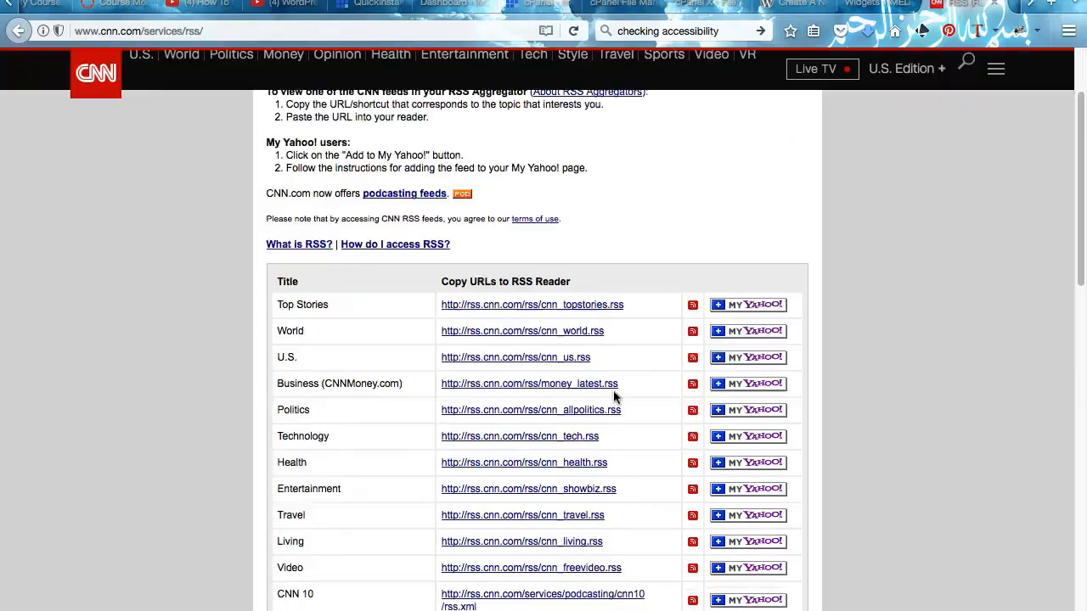
left_click_drag(639, 307, 429, 310)
key("super+c")
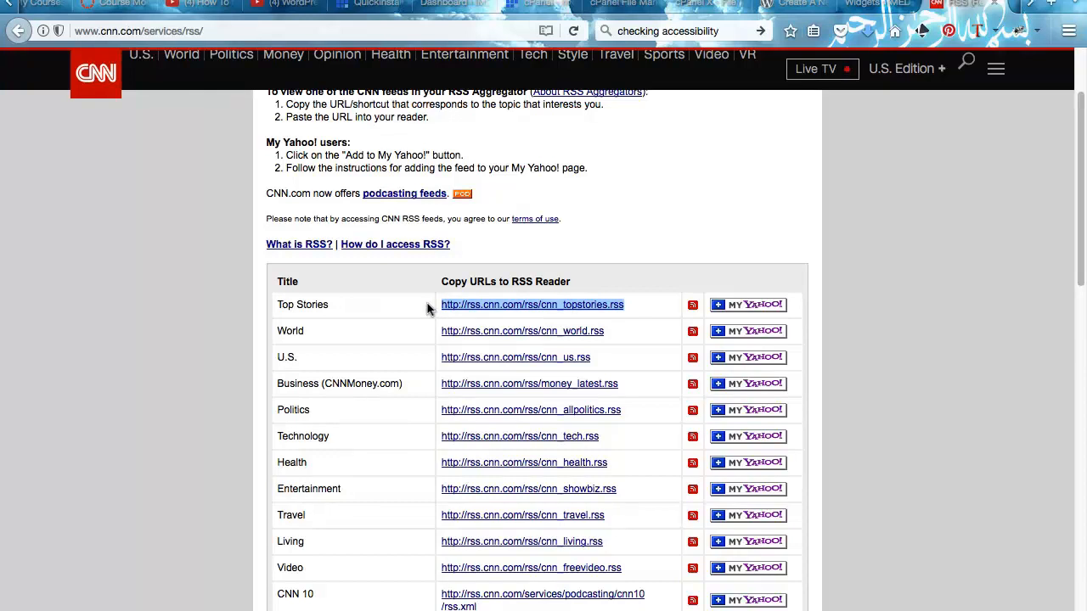
left_click(864, 5)
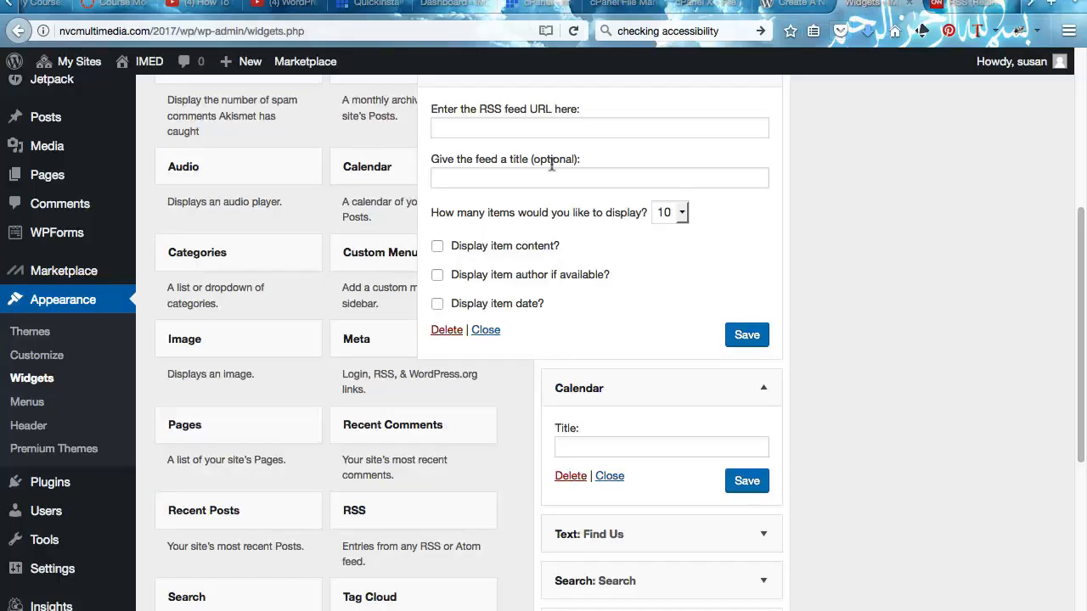
- Paste the Top Stories feed URL into the RSS widget, show 5 dated items, and save
left_click(507, 120)
key("super+v")
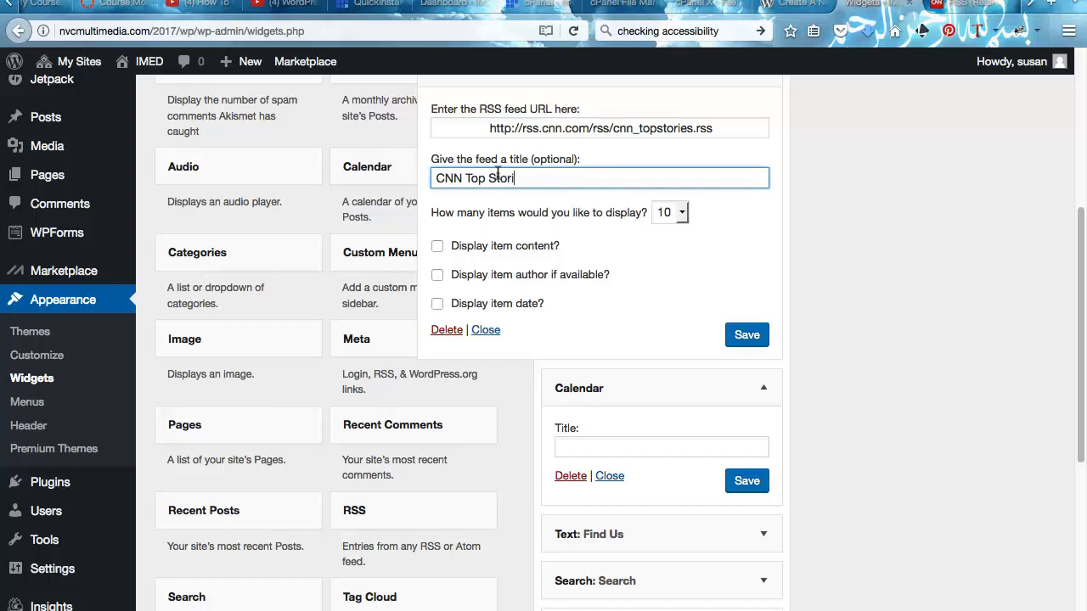
left_click(680, 213)
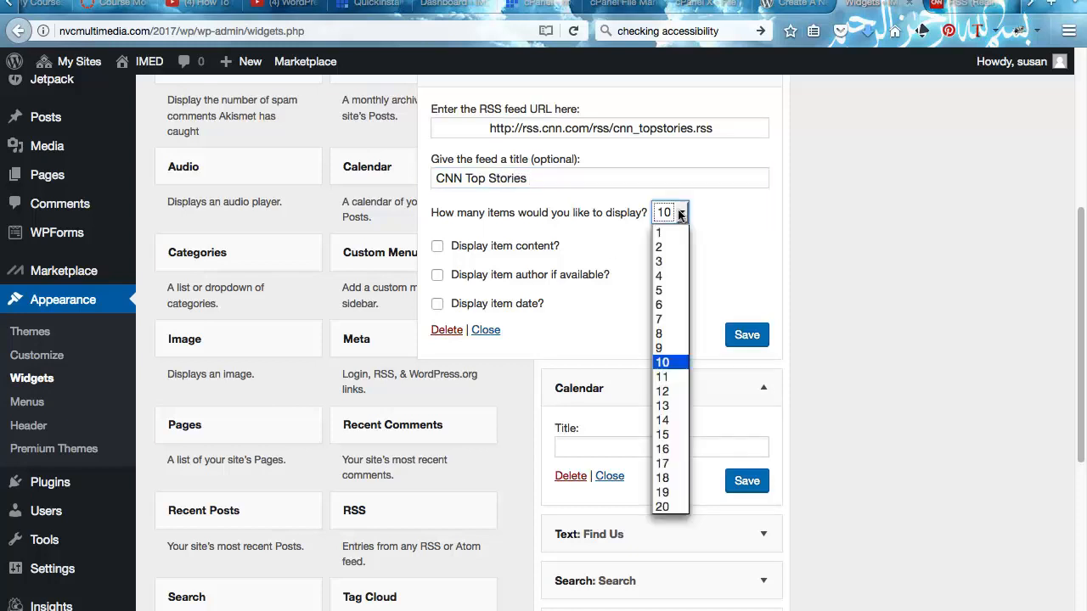
left_click(664, 292)
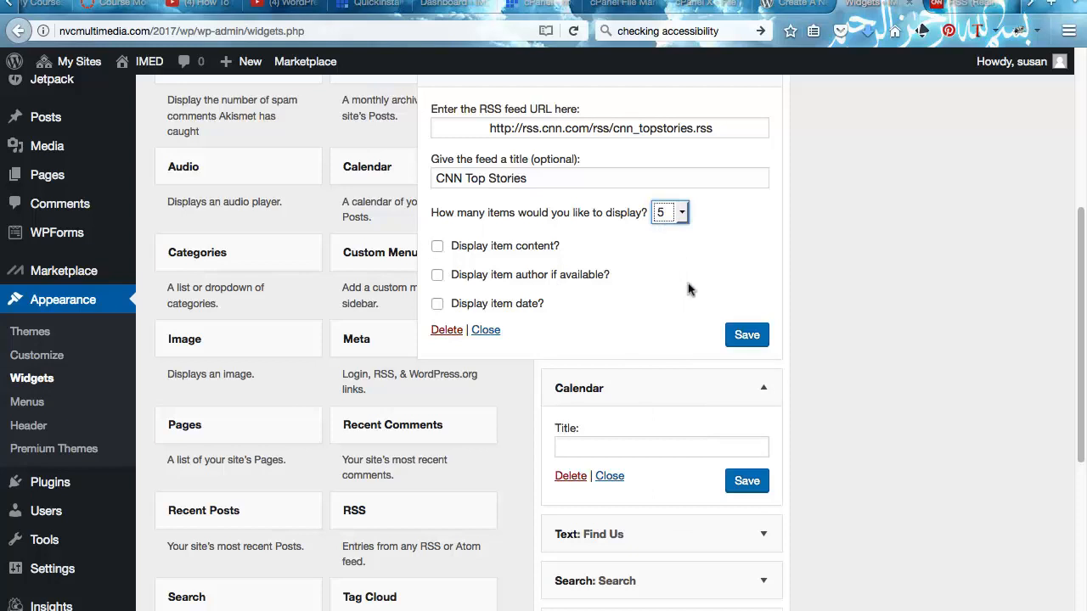
left_click(435, 304)
left_click(740, 336)
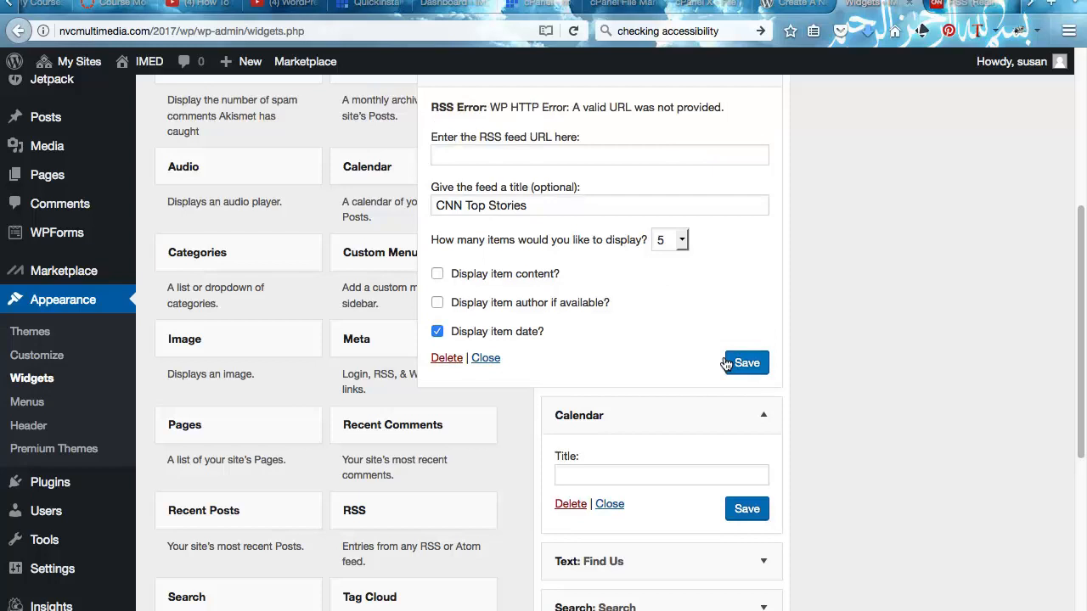
left_click(479, 355)
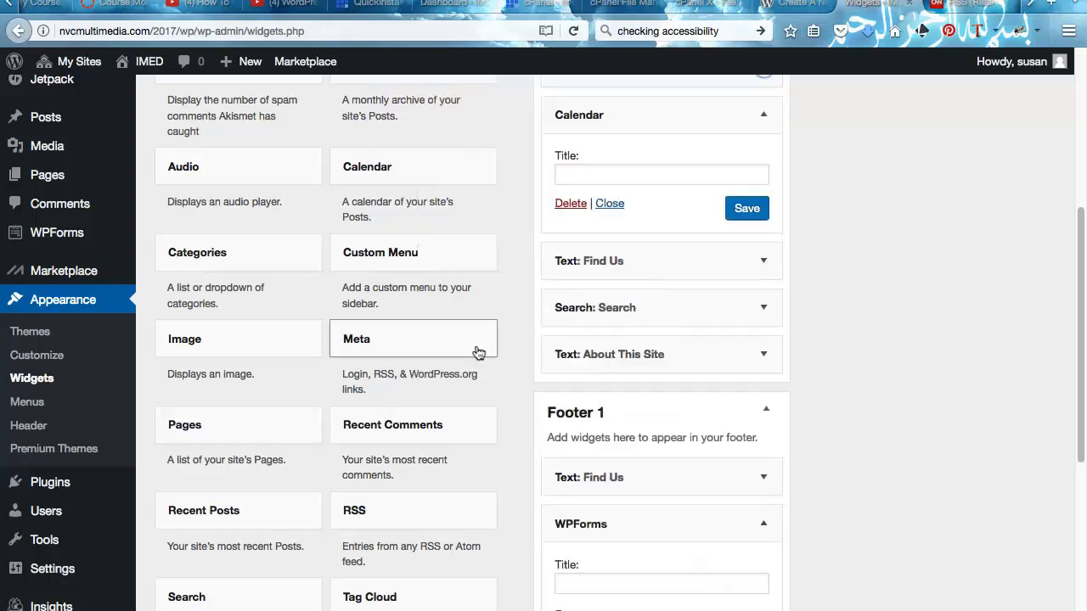
scroll(493, 293, "up", 5)
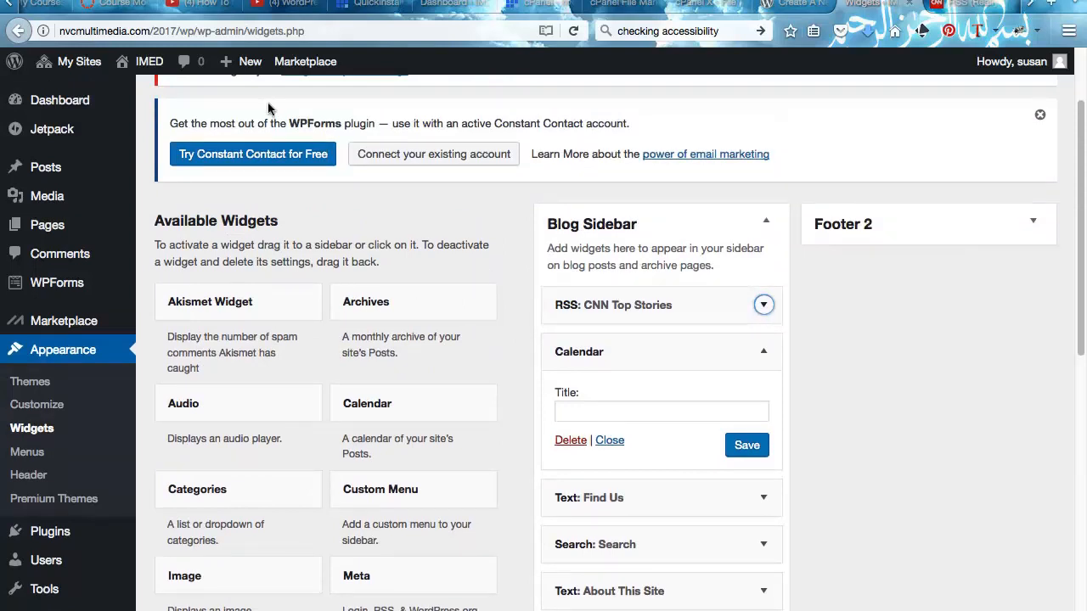
- Visit the live IMED front page and scroll through its sections down to the footer
mouse_move(68, 61)
mouse_move(66, 121)
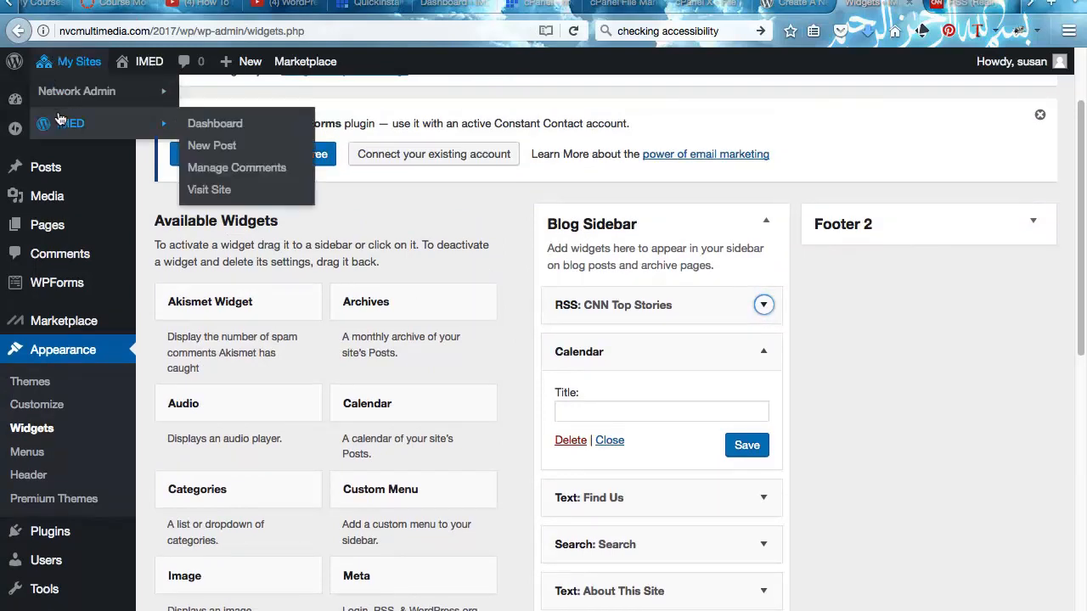
left_click(209, 189)
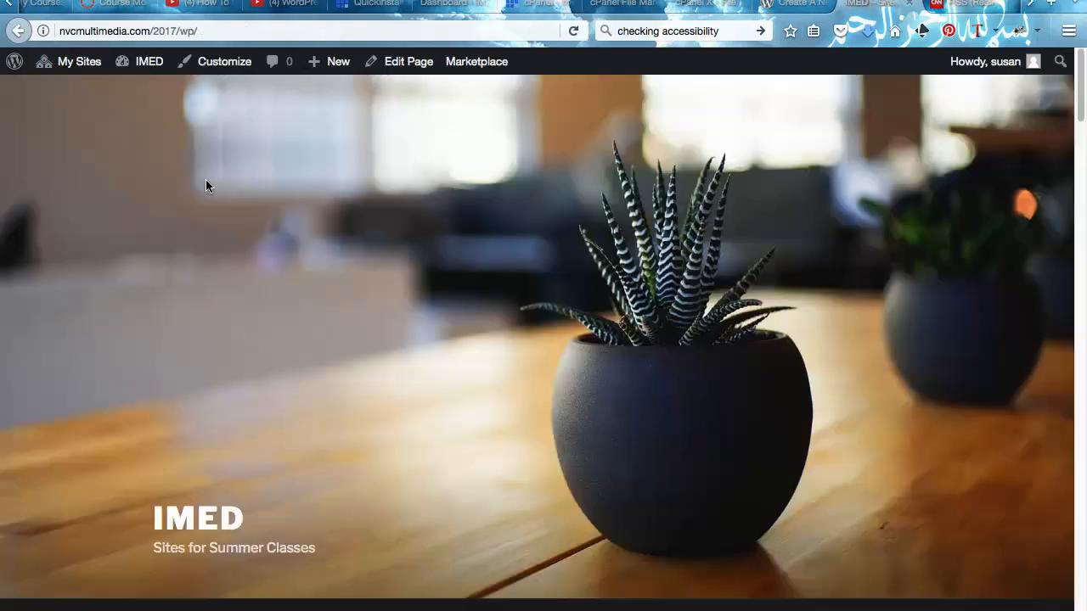
scroll(293, 289, "down", 3)
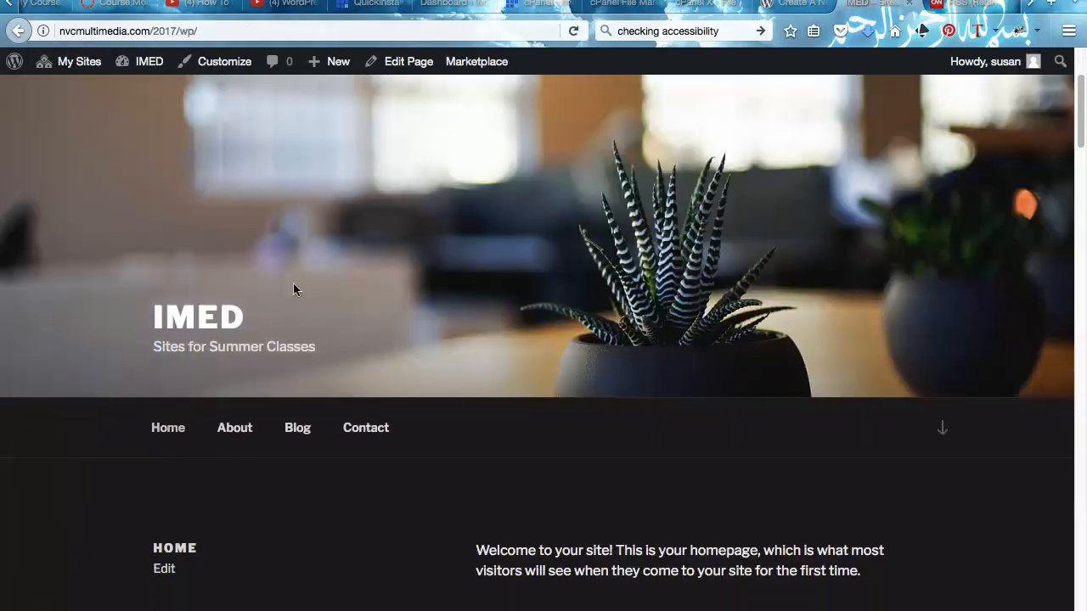
scroll(293, 290, "down", 12)
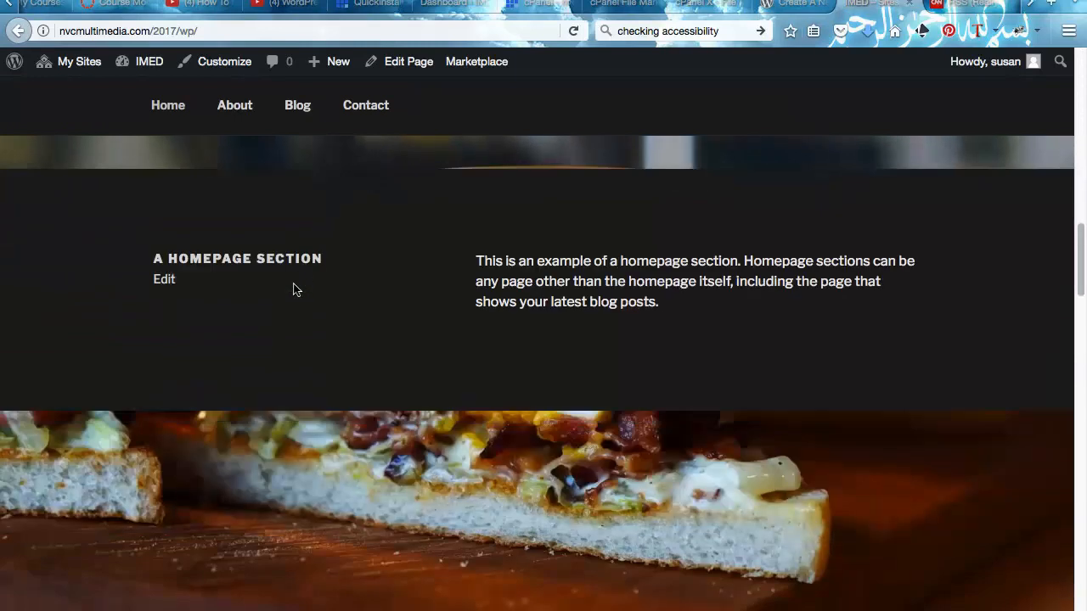
scroll(293, 289, "down", 10)
scroll(293, 290, "down", 10)
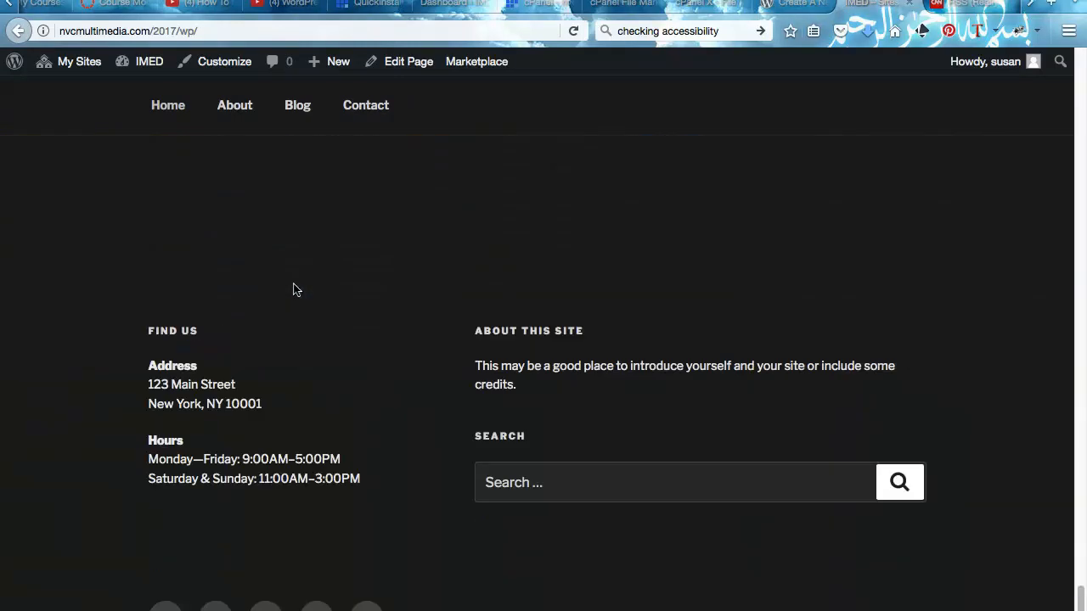
scroll(294, 288, "up", 20)
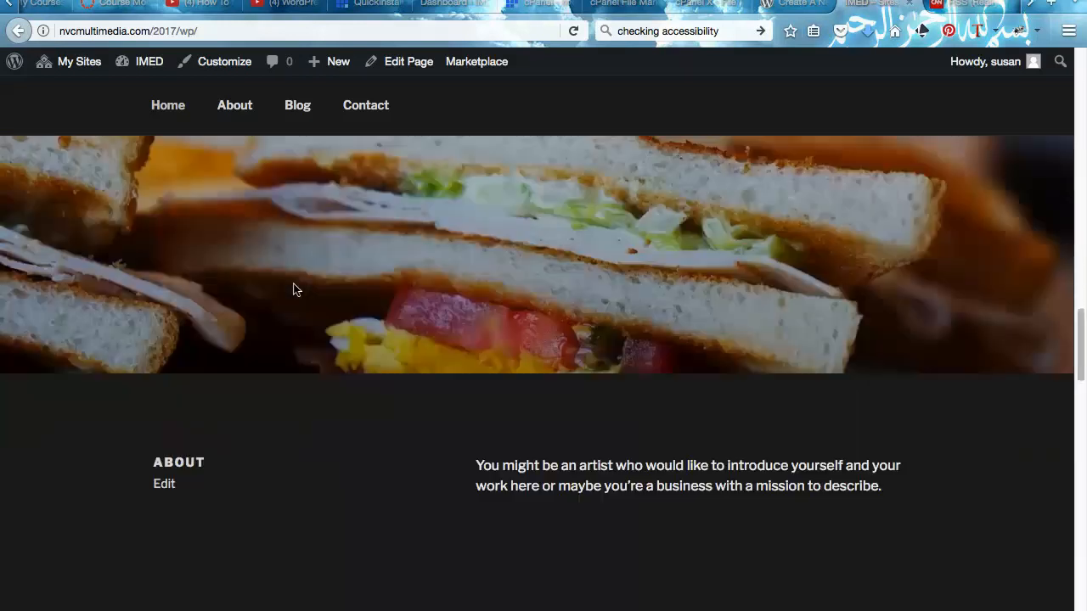
- Glance at the .htaccess editor, then close the Create A Network Codex page
left_click(790, 5)
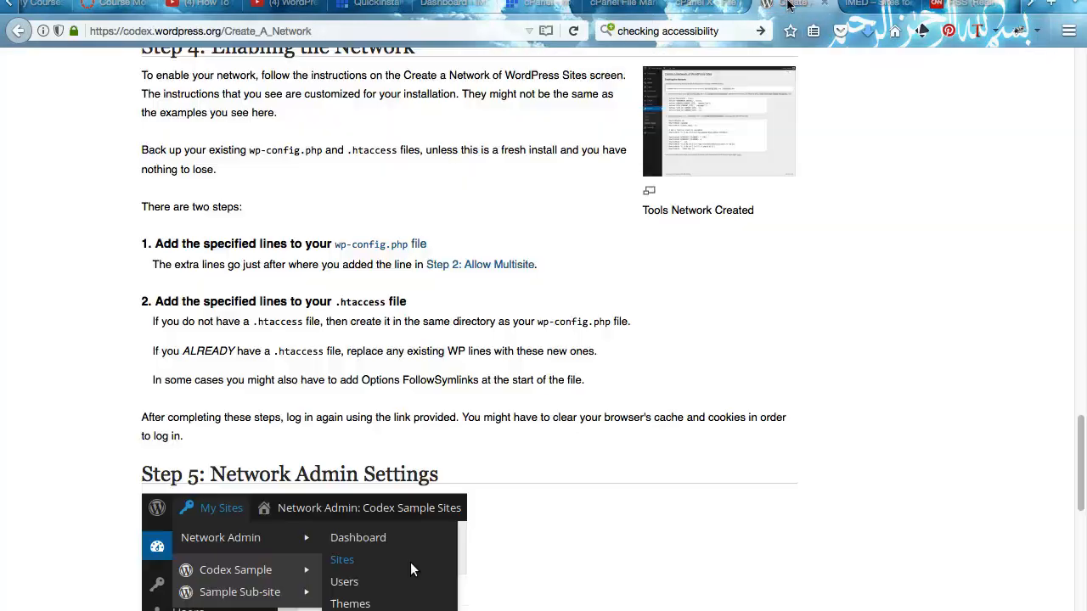
left_click(697, 6)
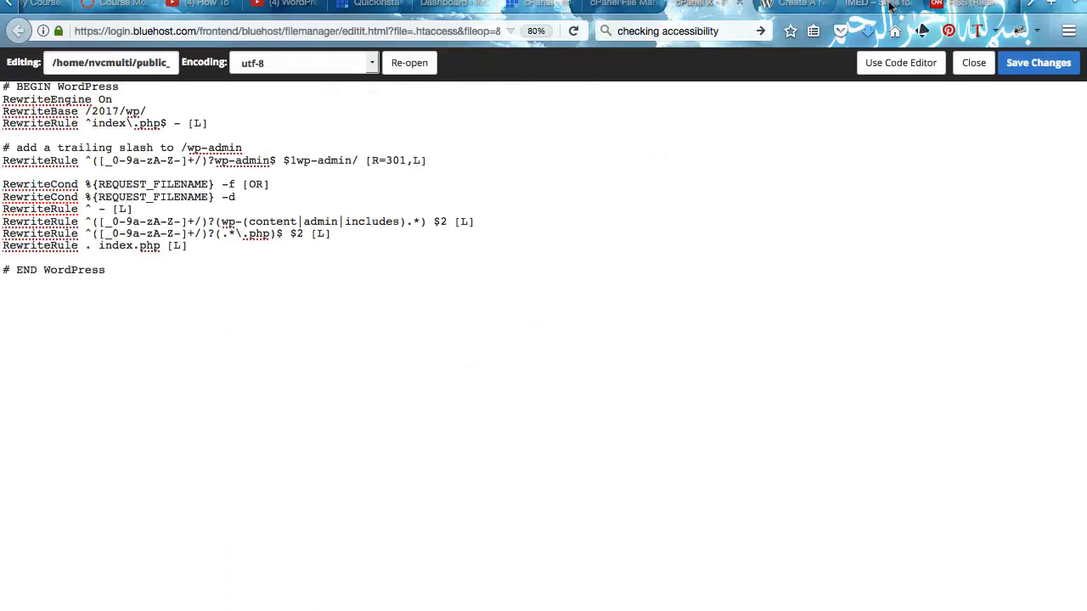
left_click(796, 11)
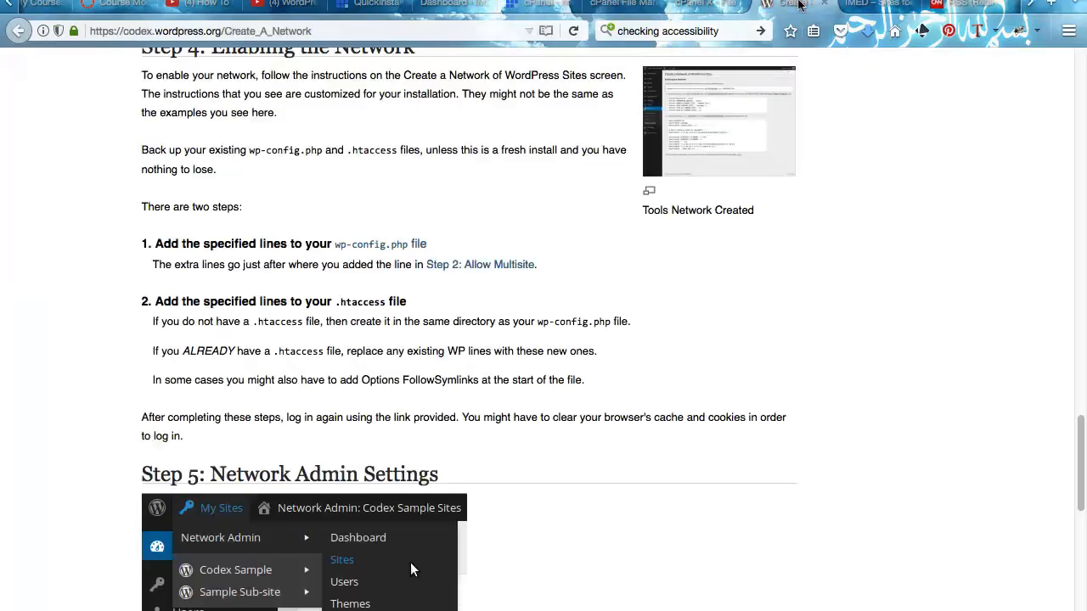
scroll(742, 208, "up", 10)
scroll(741, 209, "up", 15)
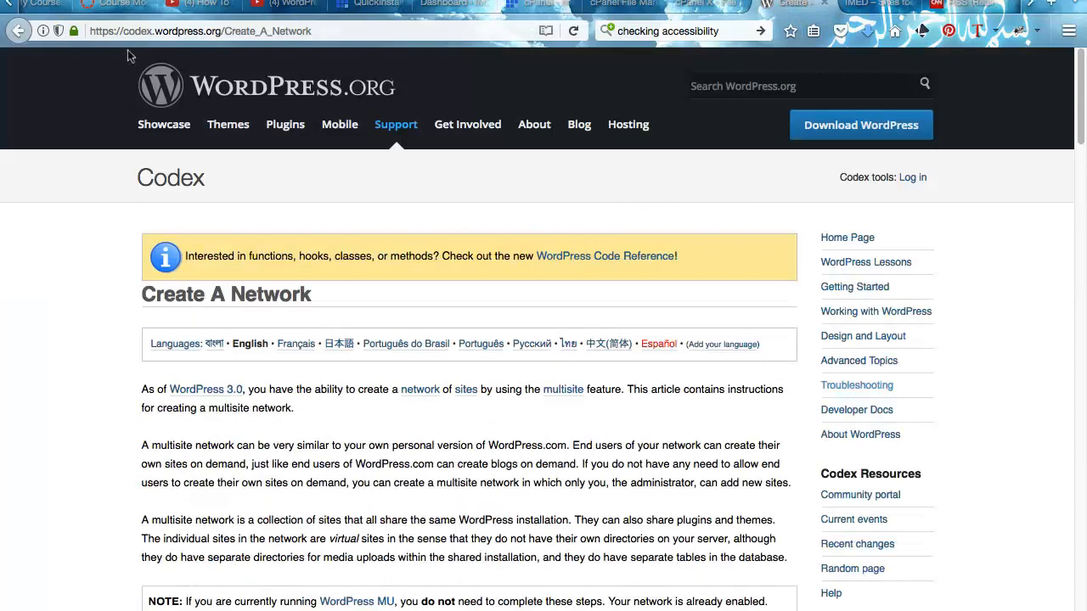
left_click(824, 3)
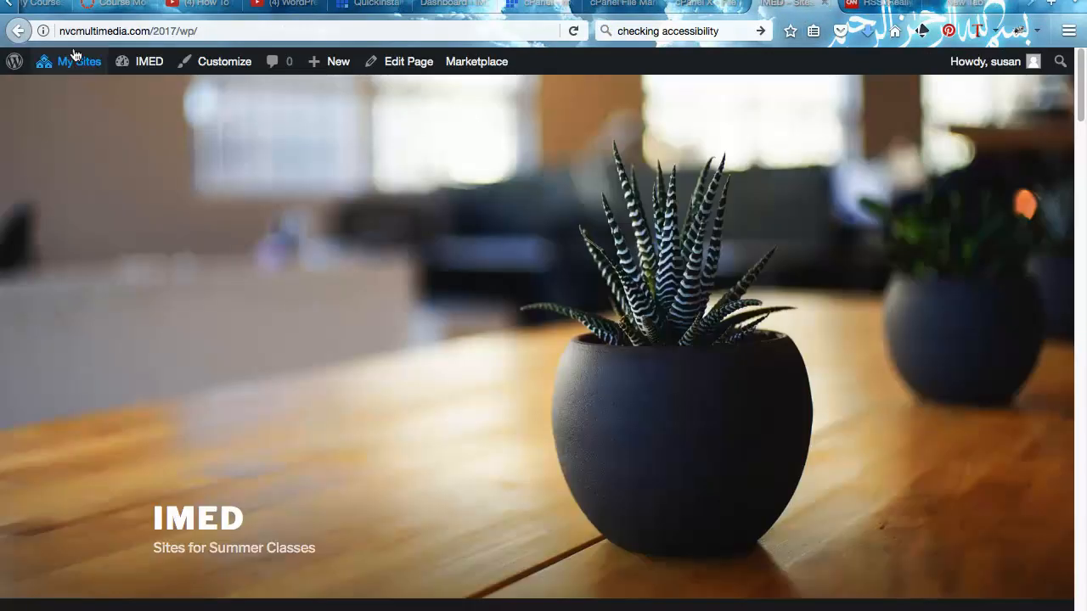
- Go from the live site to the IMED dashboard, then to Appearance > Widgets
mouse_move(77, 61)
mouse_move(72, 125)
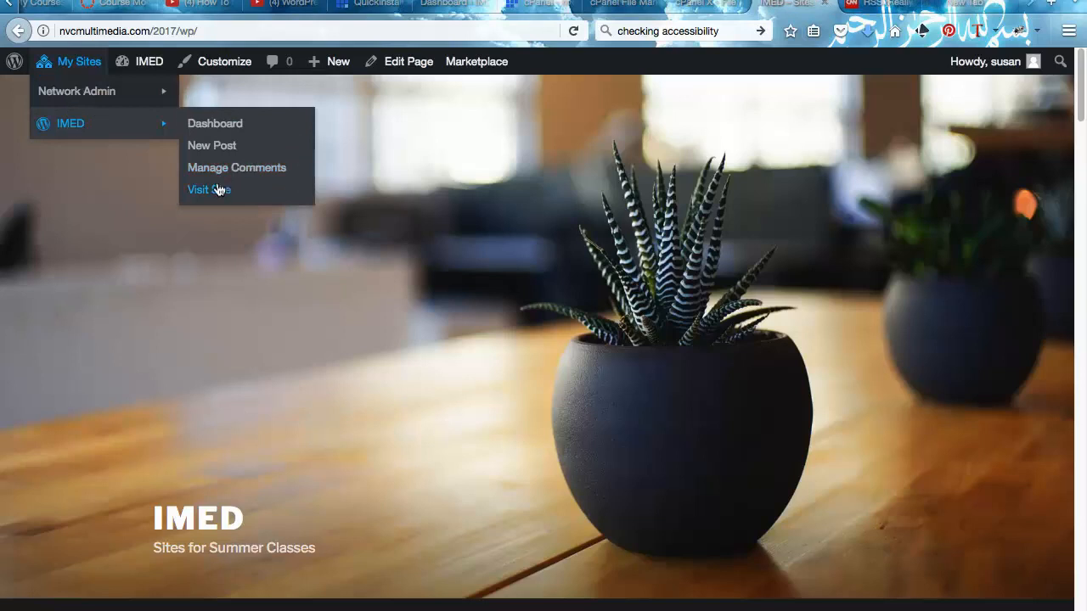
left_click(229, 124)
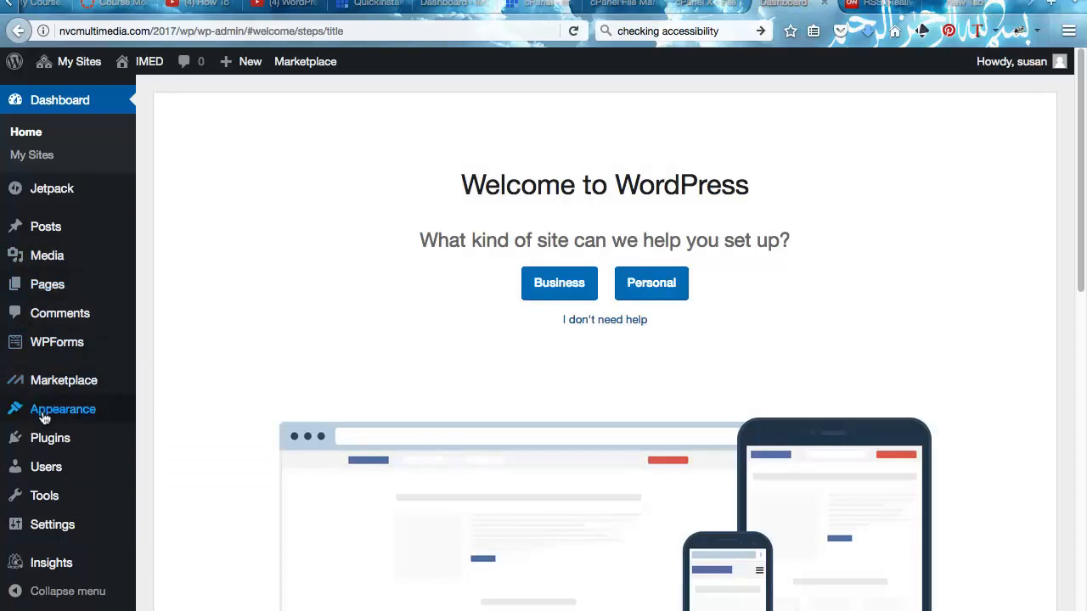
mouse_move(64, 409)
left_click(150, 457)
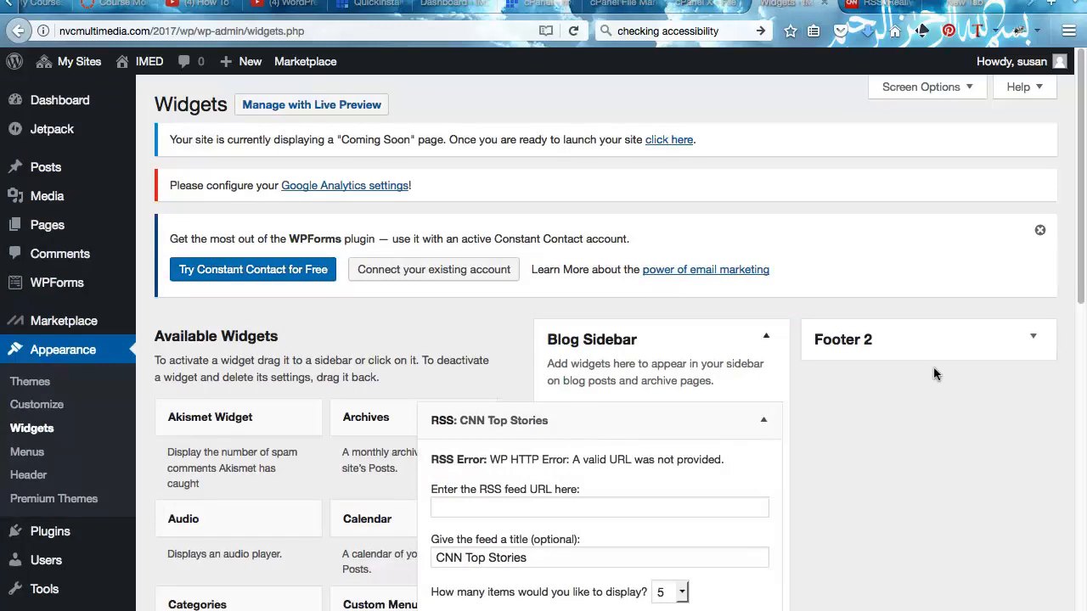
scroll(937, 441, "down", 5)
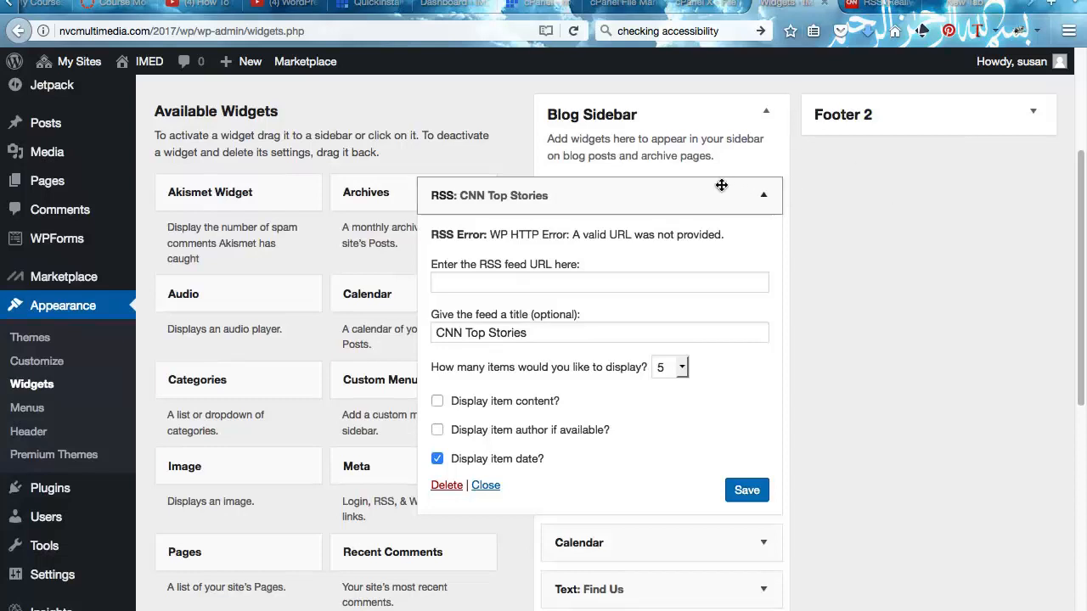
left_click(585, 280)
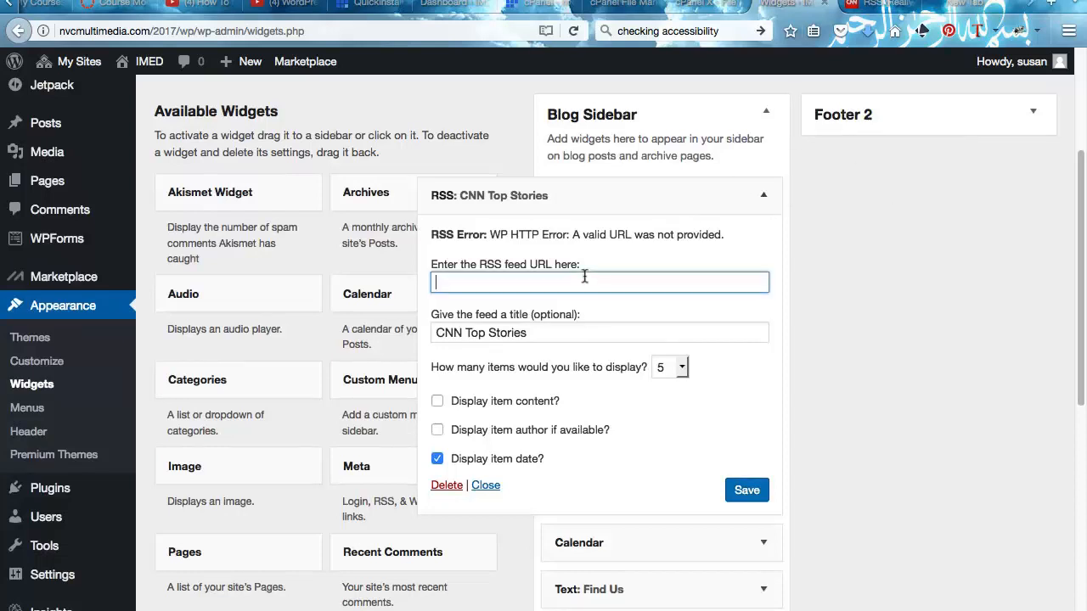
type("http://rss.cnn.com/rss/cnn_topstories.rss")
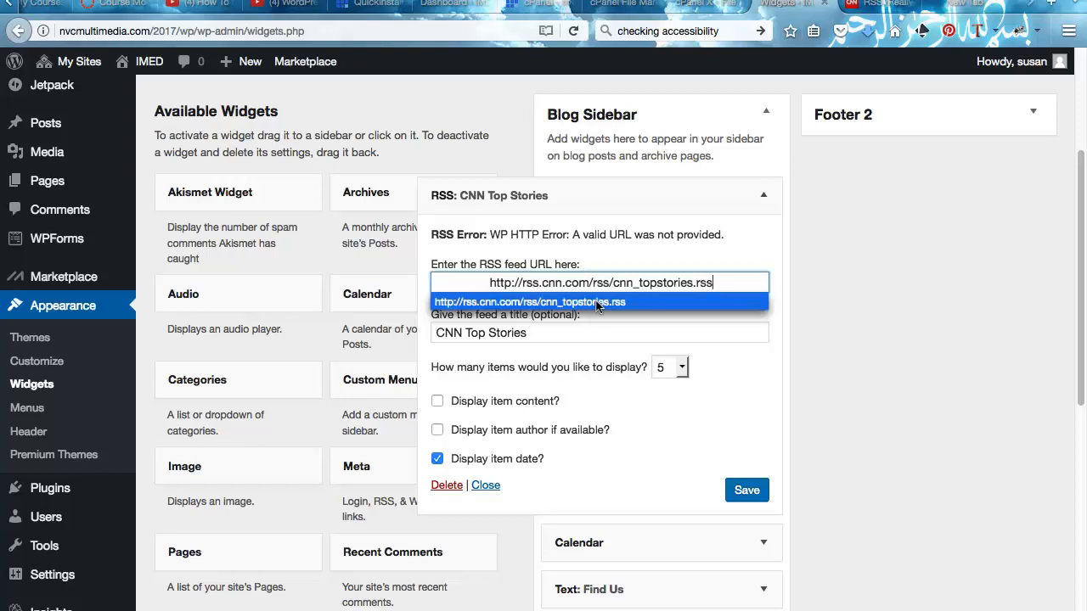
left_click(598, 304)
left_click(732, 492)
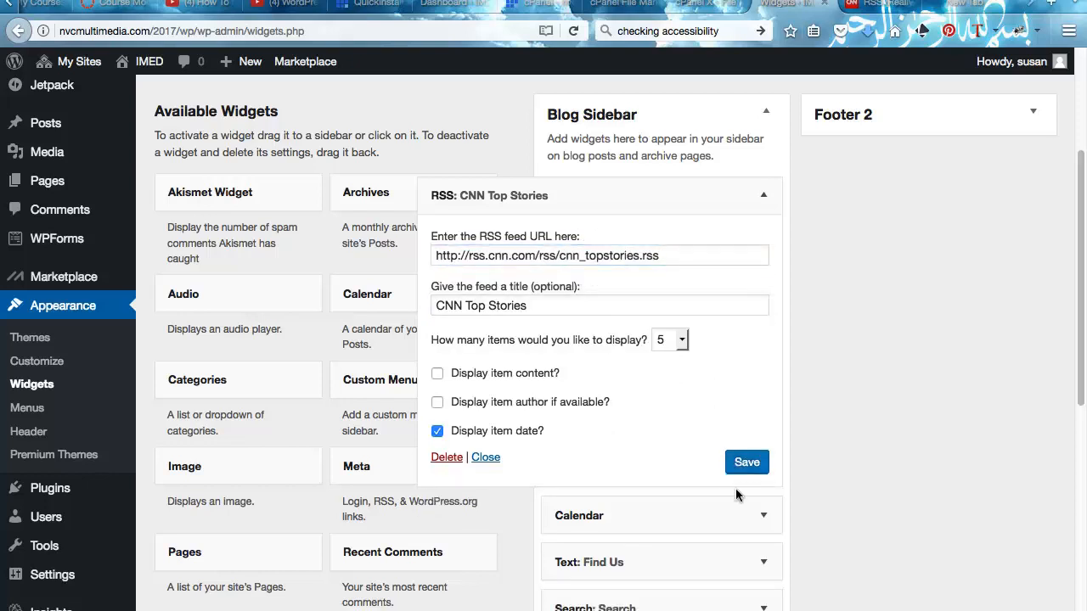
left_click(484, 458)
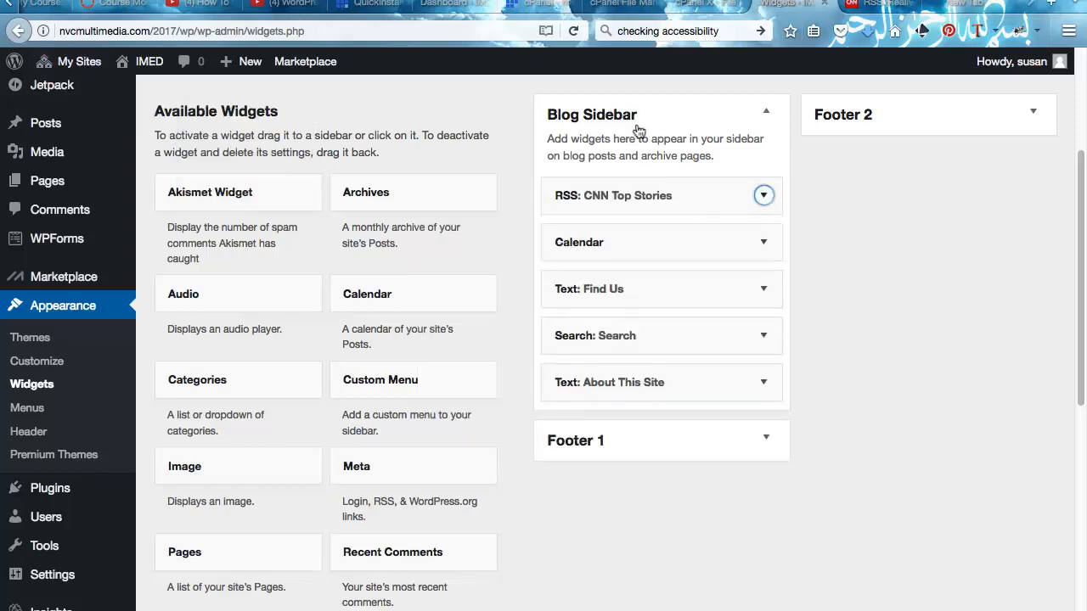
- Open the live IMED site from the My Sites menu
mouse_move(65, 61)
mouse_move(61, 97)
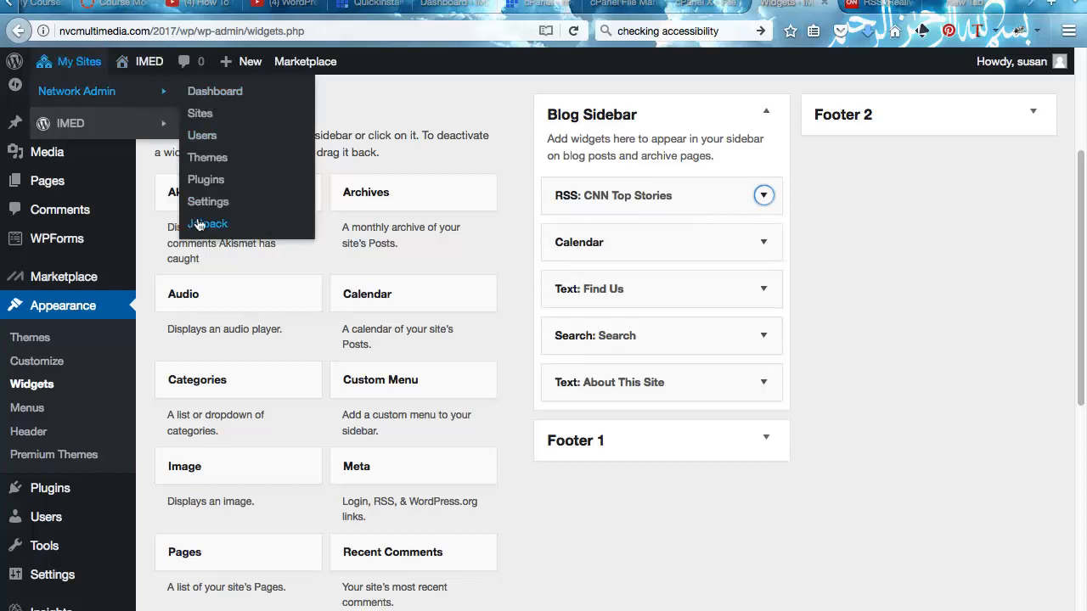
mouse_move(136, 124)
left_click(189, 186)
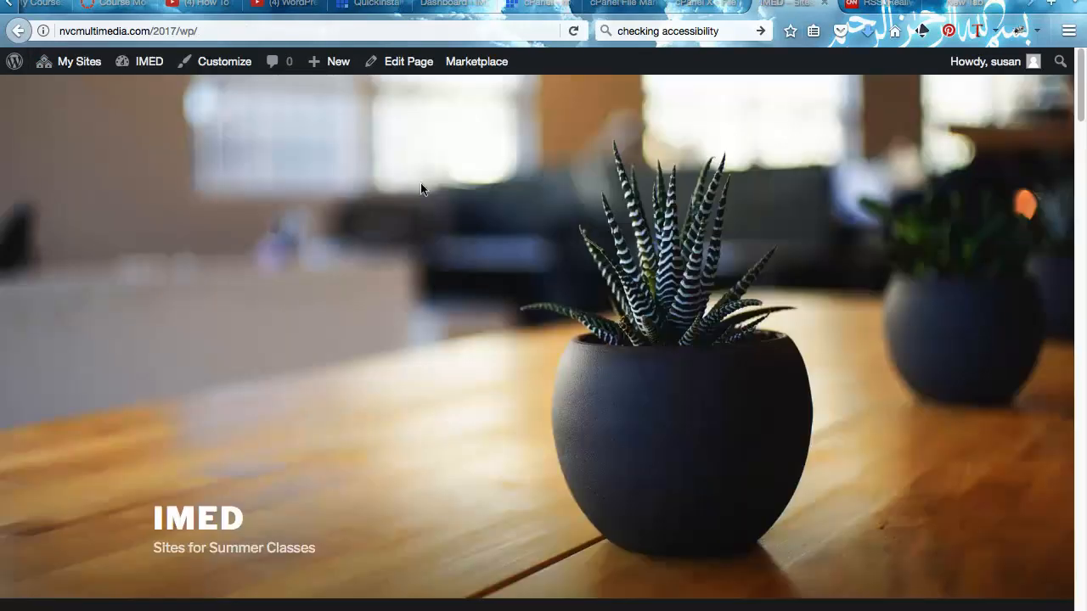
- Open the Blog page and review the CNN Top Stories headlines in its sidebar
scroll(420, 184, "down", 3)
left_click(293, 447)
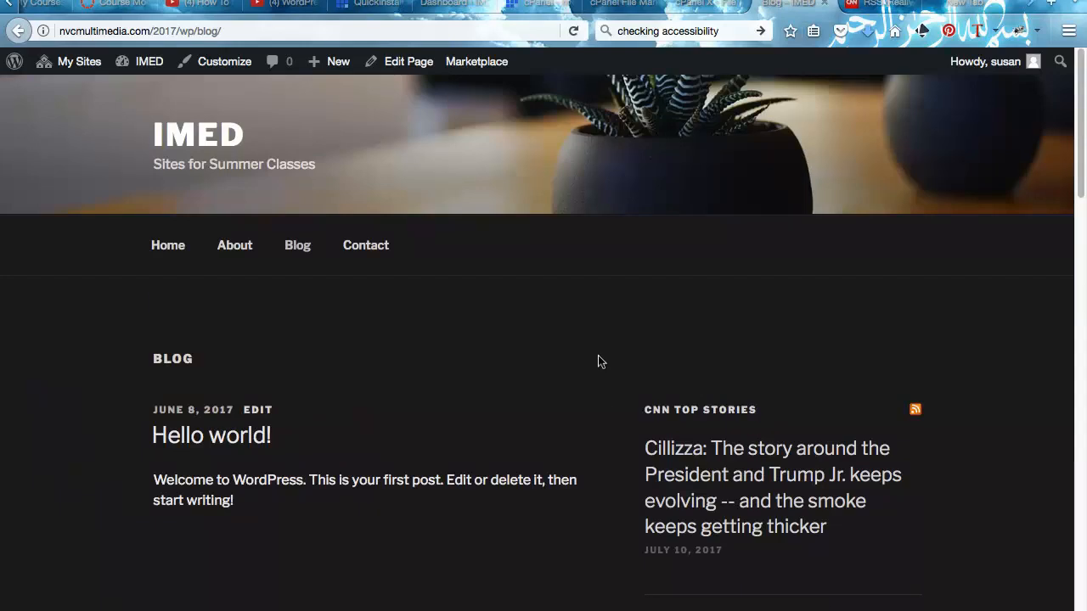
scroll(725, 385, "down", 3)
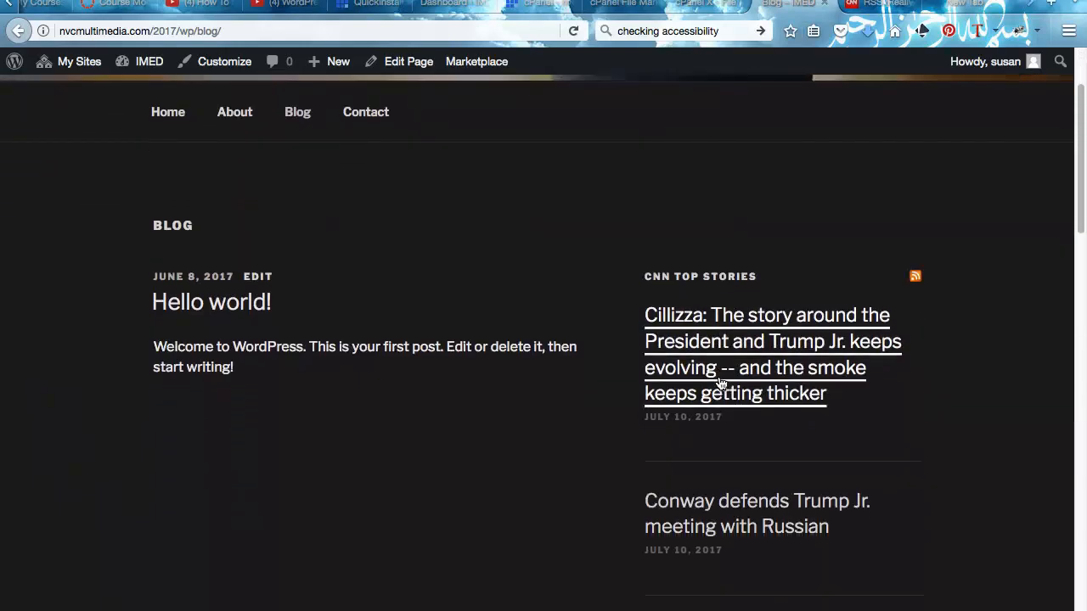
scroll(725, 384, "down", 5)
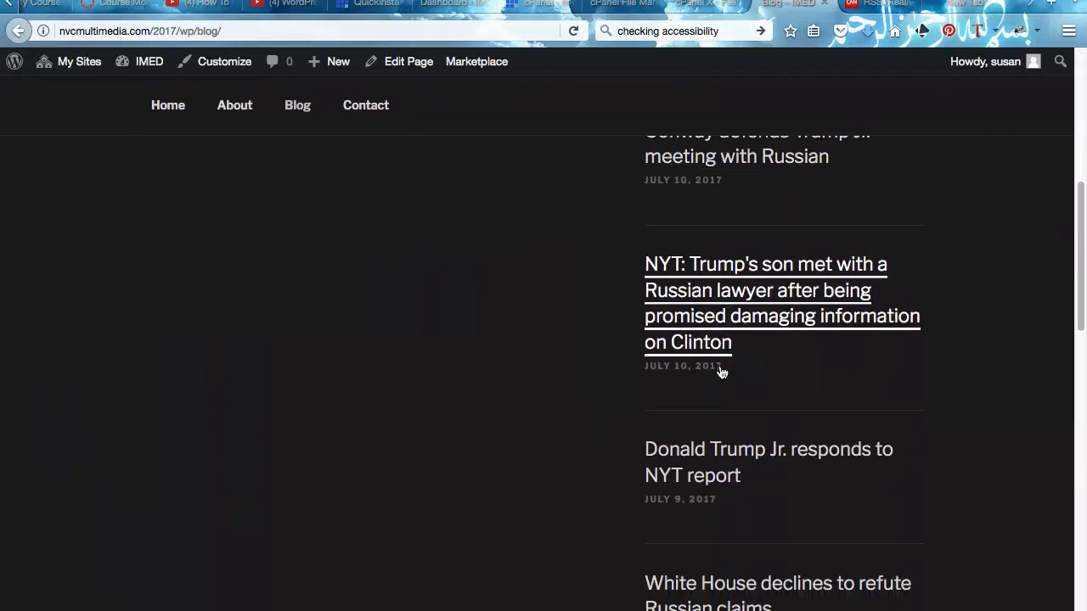
scroll(726, 372, "down", 7)
scroll(727, 372, "up", 2)
mouse_move(492, 107)
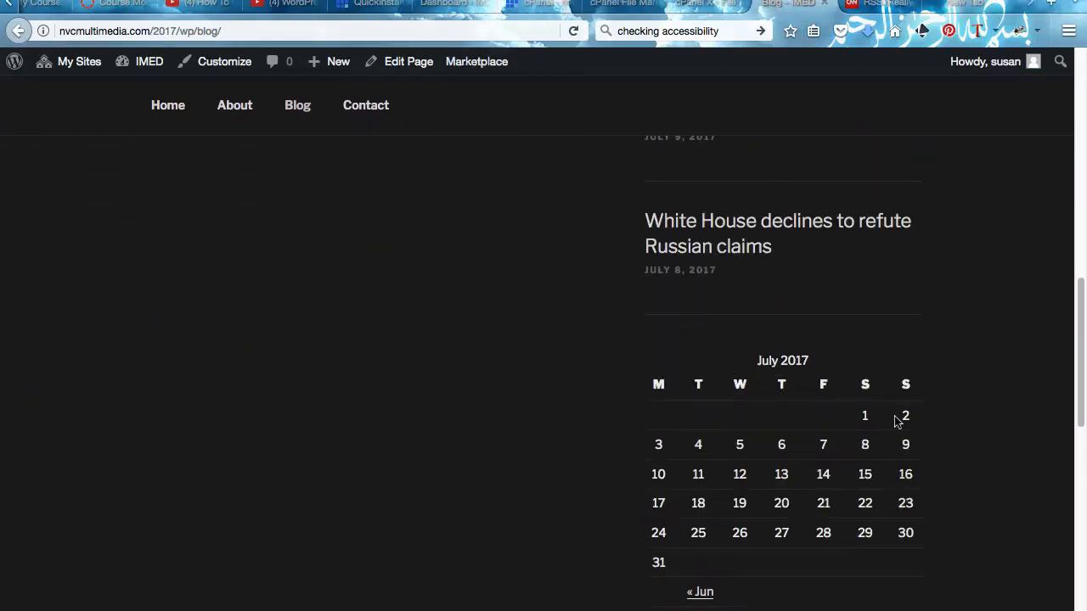
scroll(716, 366, "down", 4)
scroll(716, 366, "up", 3)
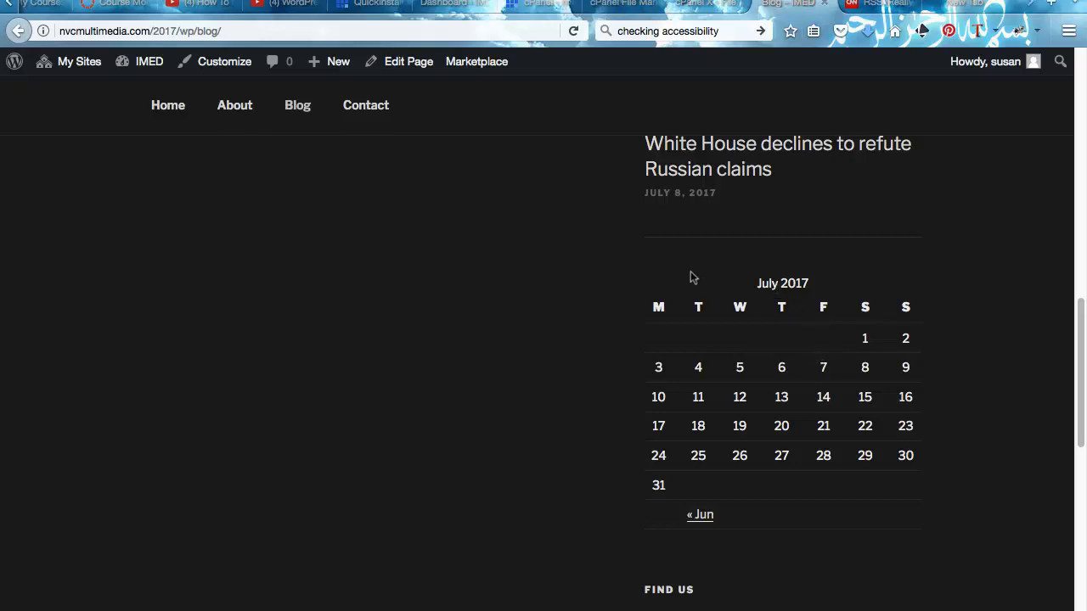
scroll(691, 277, "up", 10)
- Return to the IMED site's dashboard via My Sites
mouse_move(95, 67)
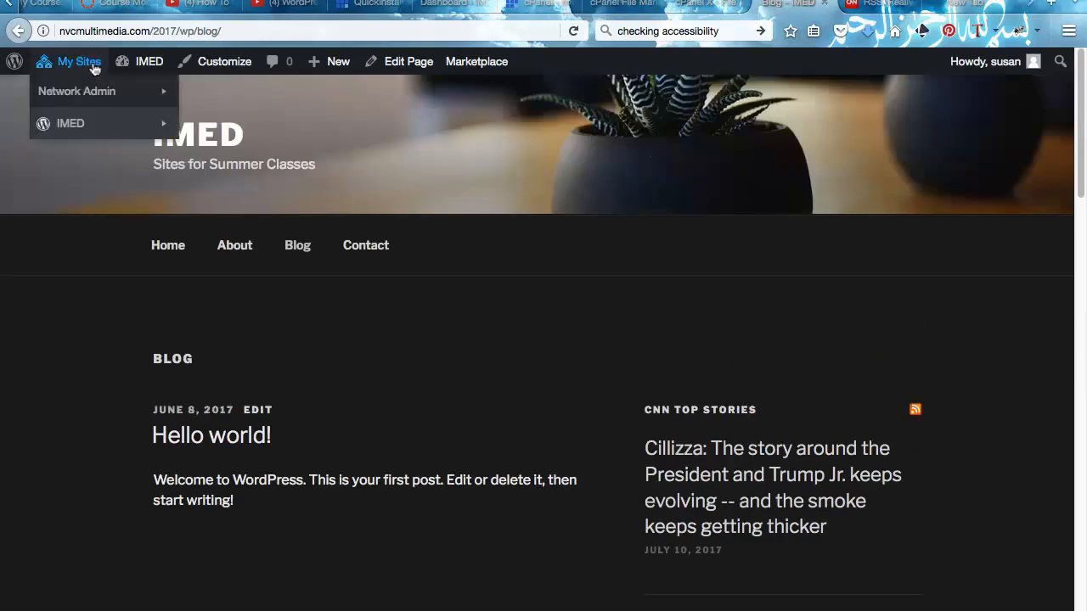
mouse_move(68, 125)
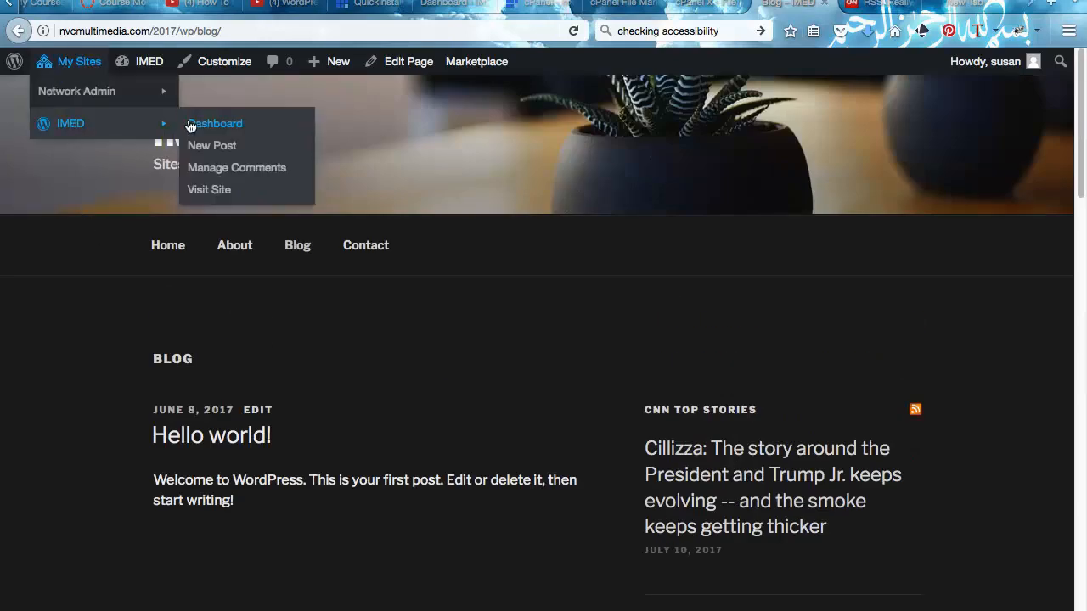
left_click(195, 125)
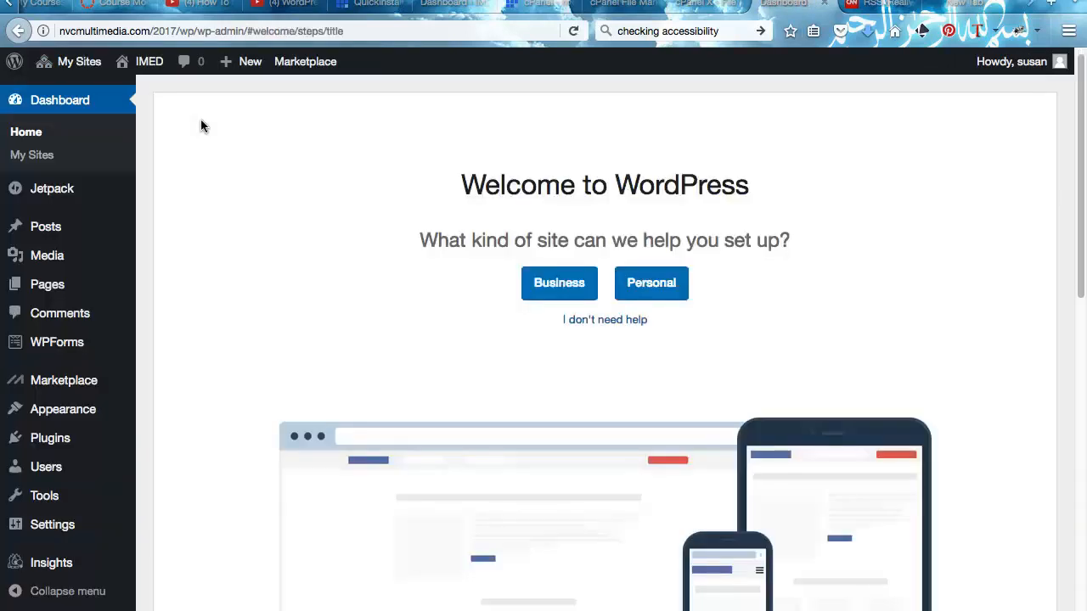
- Open the Appearance > Menus editor for IMED
mouse_move(98, 409)
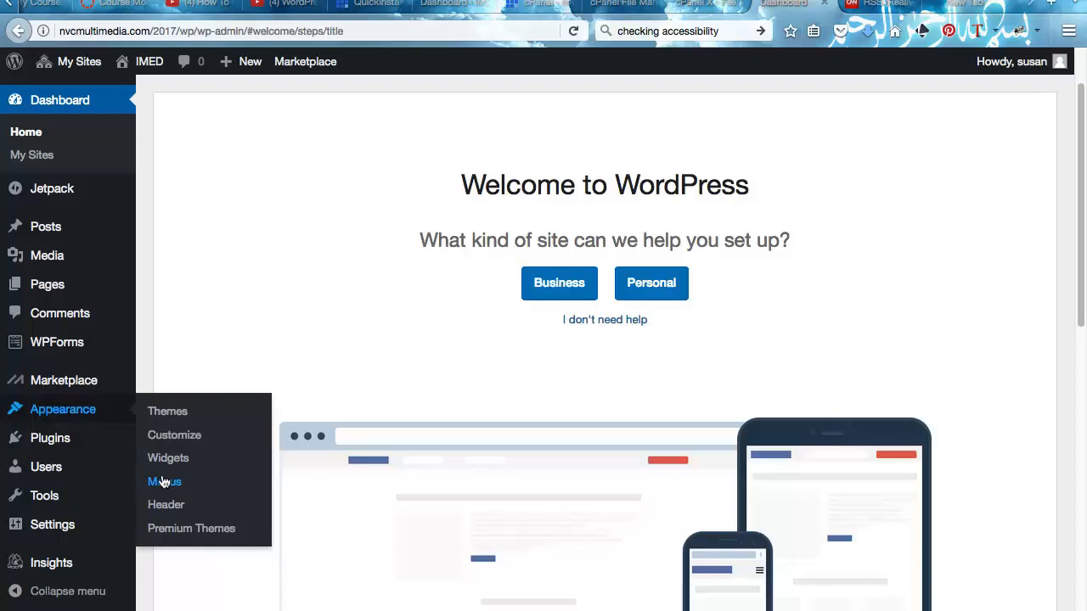
mouse_move(69, 63)
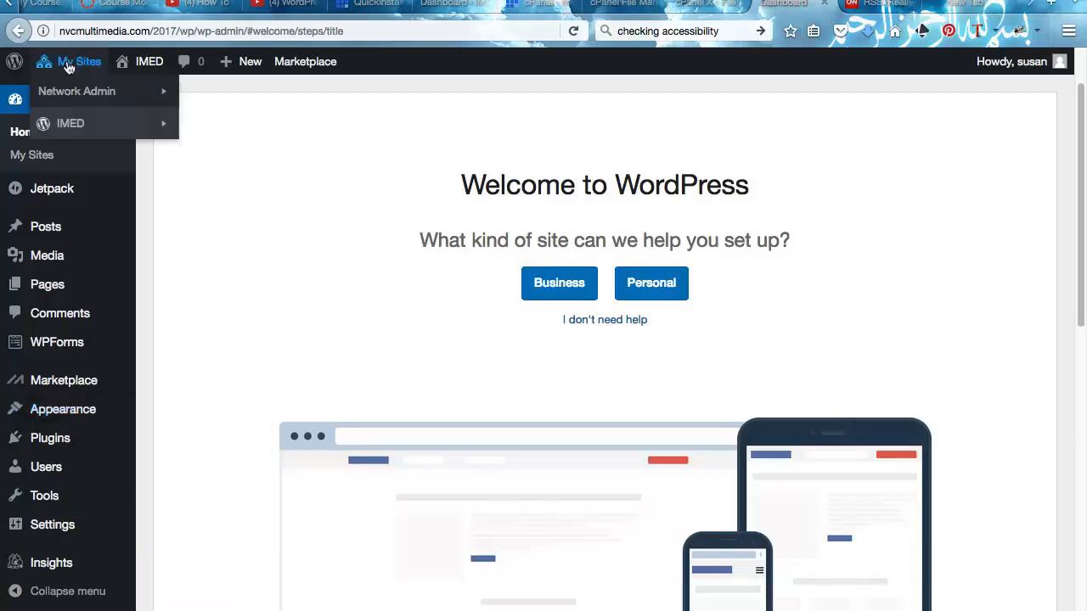
mouse_move(69, 91)
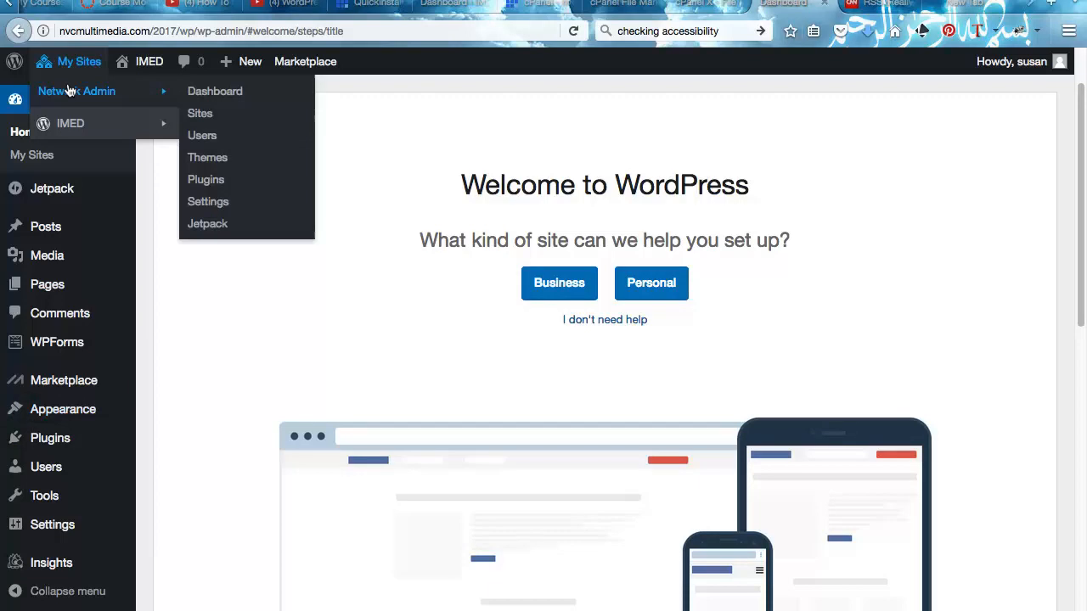
mouse_move(60, 407)
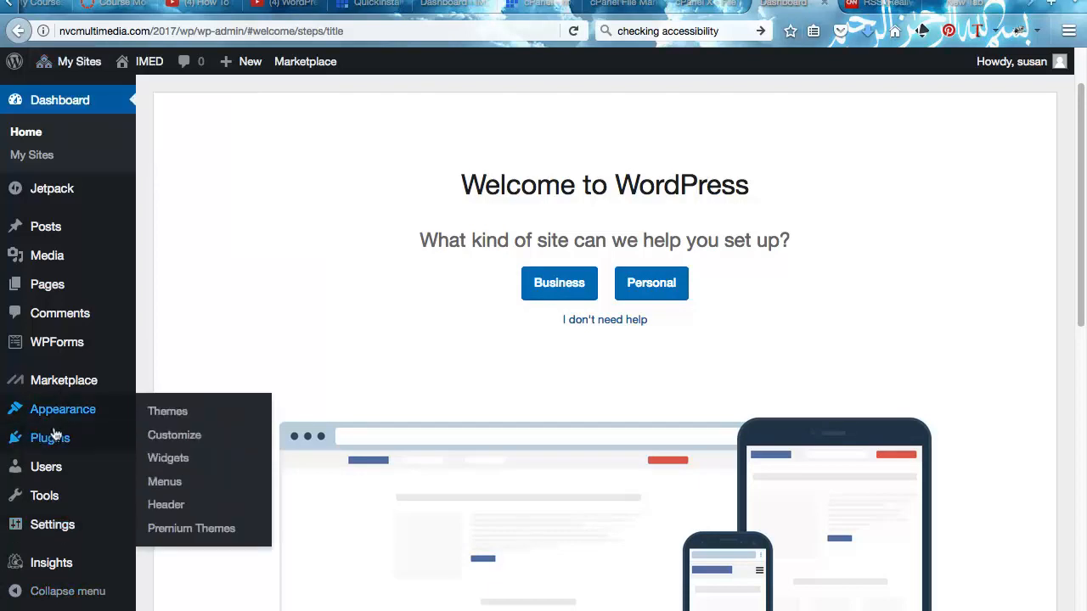
left_click(164, 483)
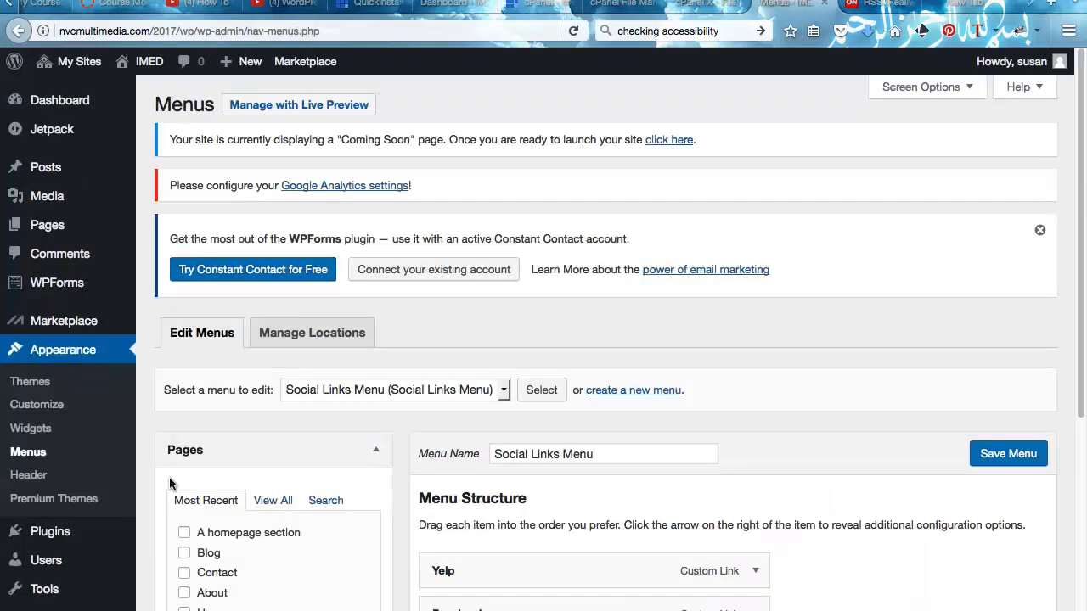
scroll(169, 477, "down", 5)
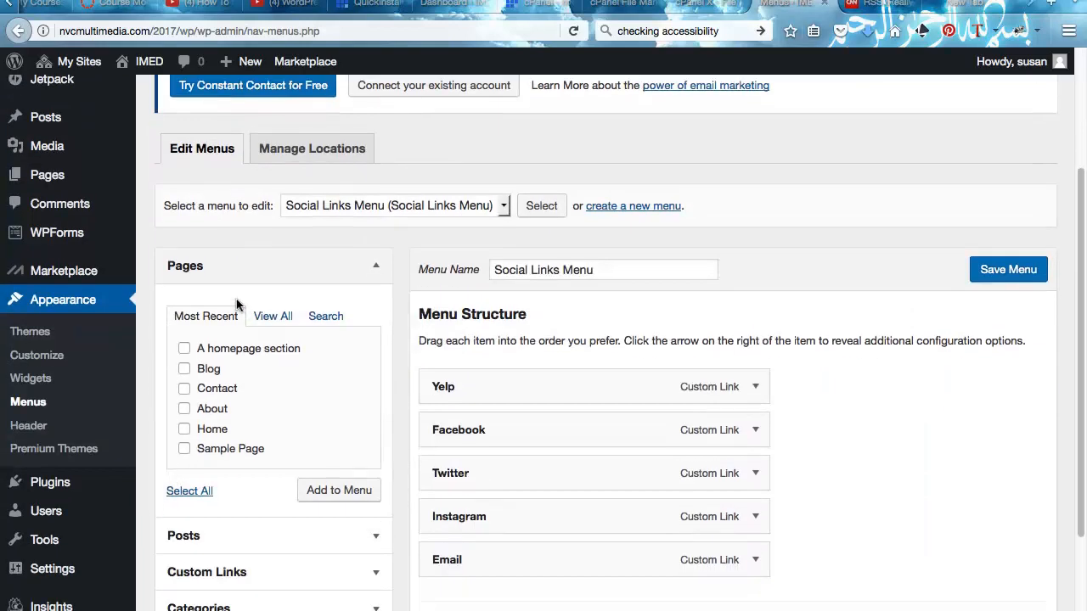
scroll(237, 304, "down", 1)
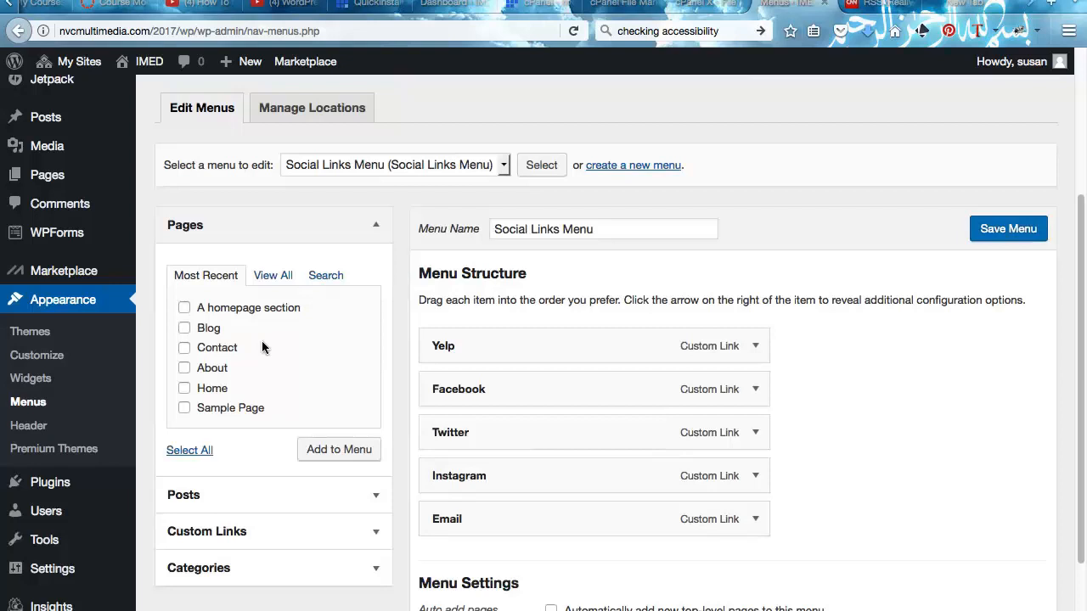
scroll(262, 341, "down", 3)
scroll(296, 267, "down", 1)
scroll(296, 268, "up", 6)
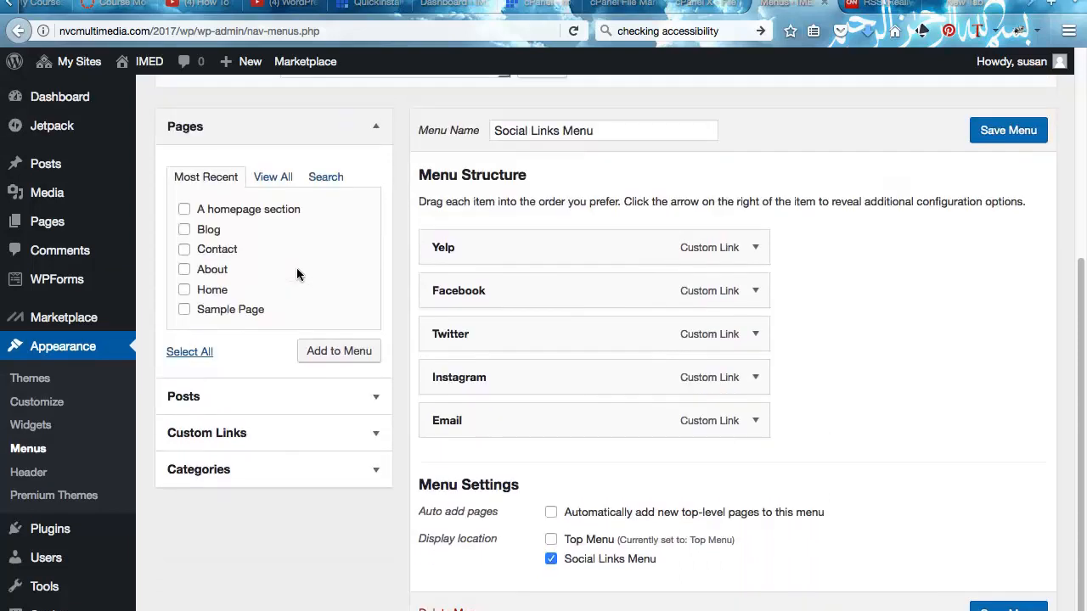
scroll(463, 284, "down", 4)
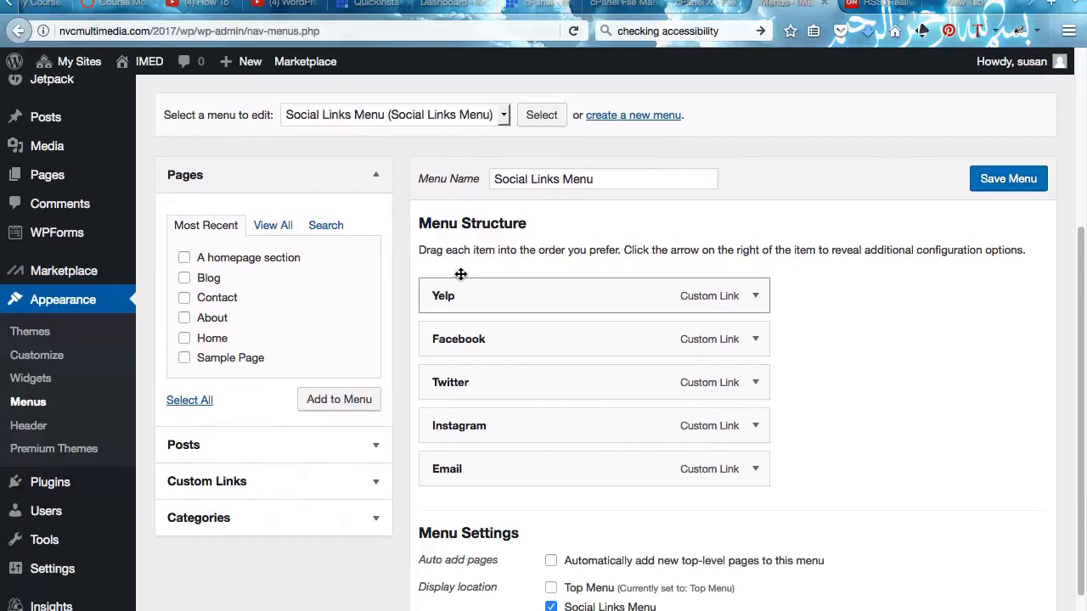
scroll(563, 229, "down", 1)
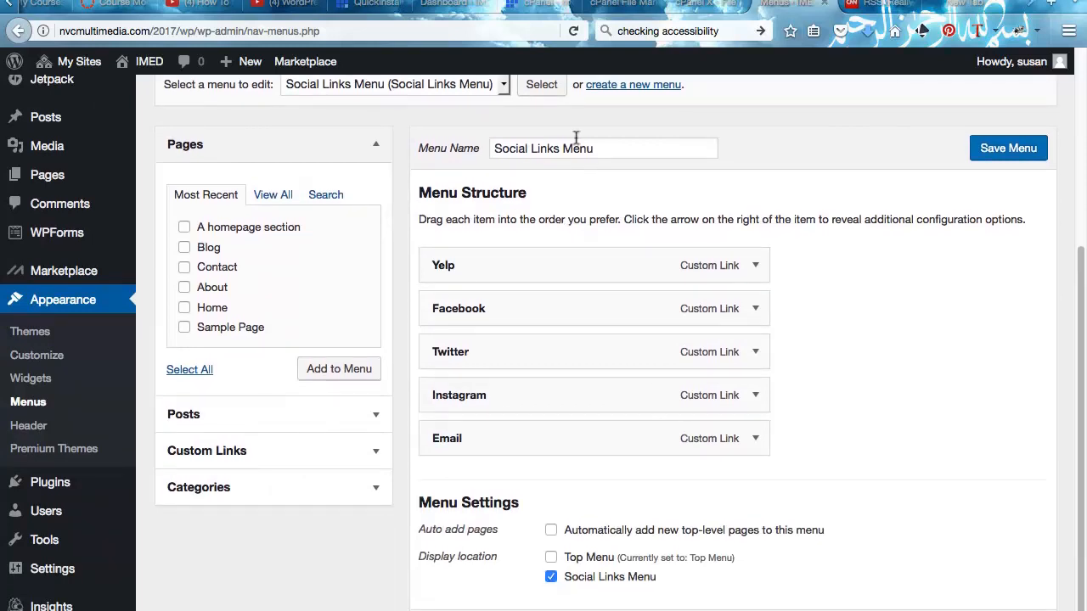
scroll(441, 328, "down", 2)
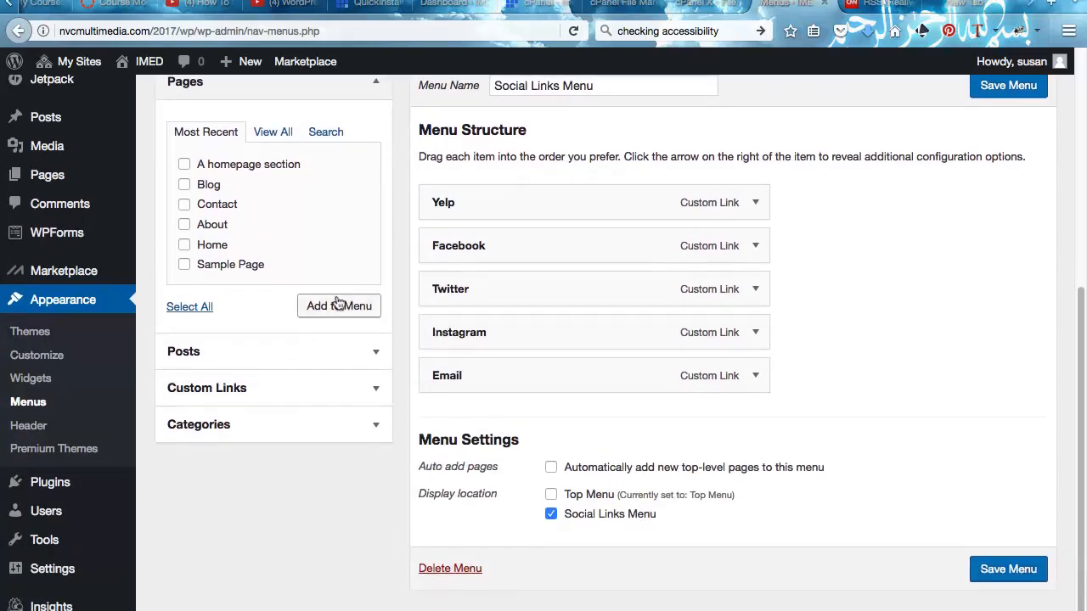
scroll(285, 355, "down", 1)
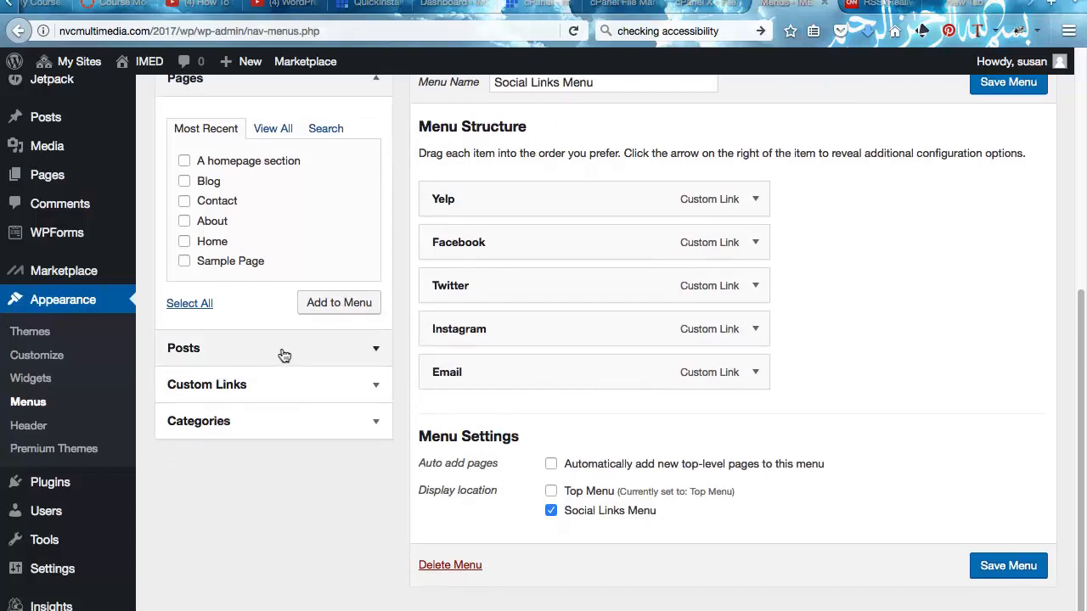
scroll(284, 355, "up", 8)
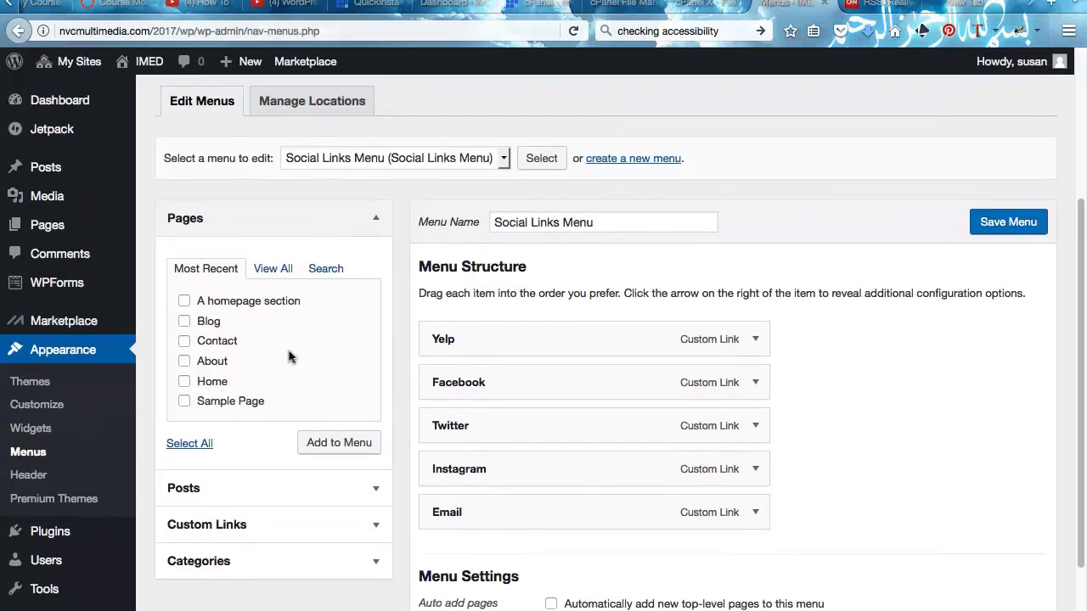
scroll(284, 355, "up", 1)
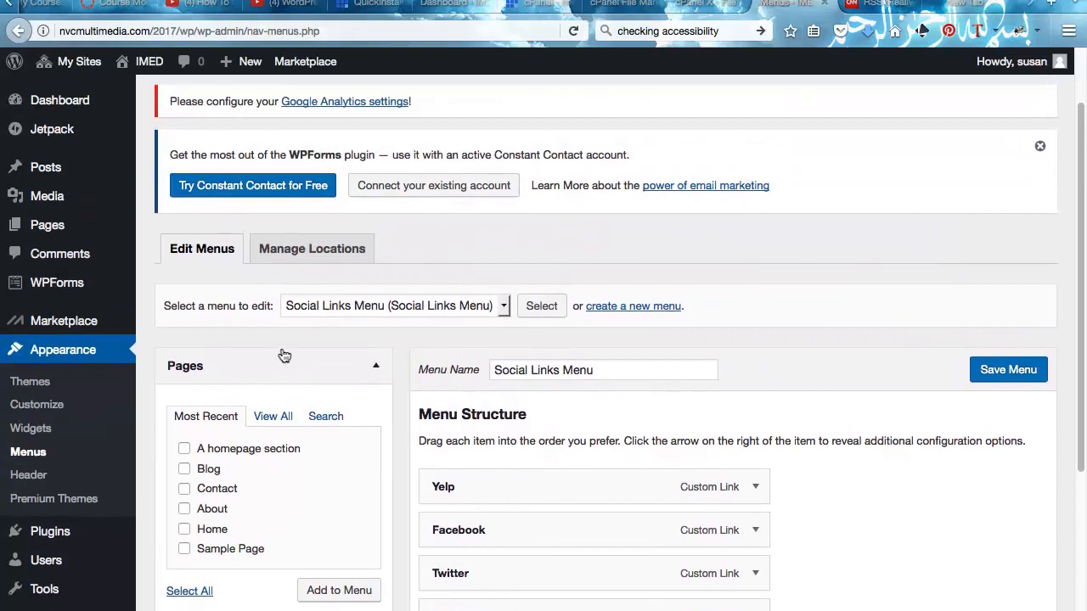
scroll(285, 355, "down", 1)
scroll(284, 355, "up", 3)
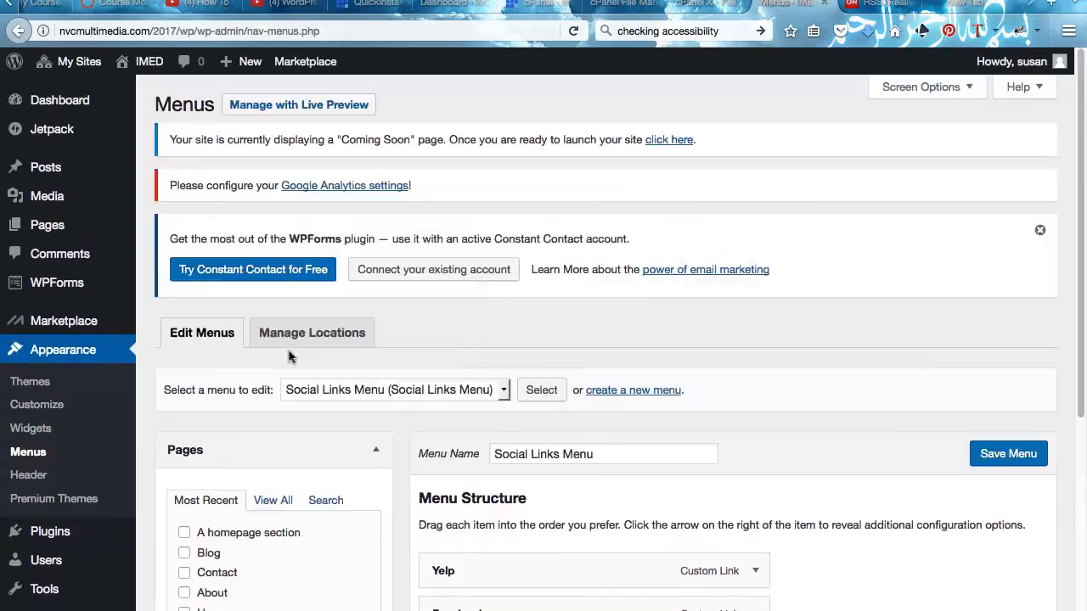
scroll(289, 356, "down", 5)
scroll(287, 356, "down", 5)
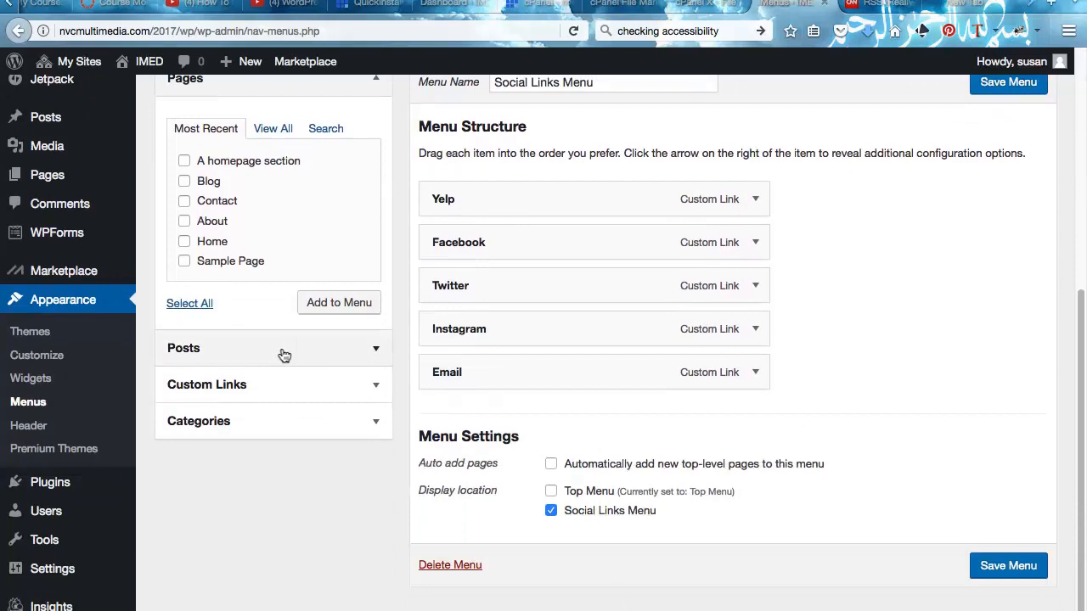
- Switch the menu's display location from Social Links Menu to Top Menu
left_click(551, 491)
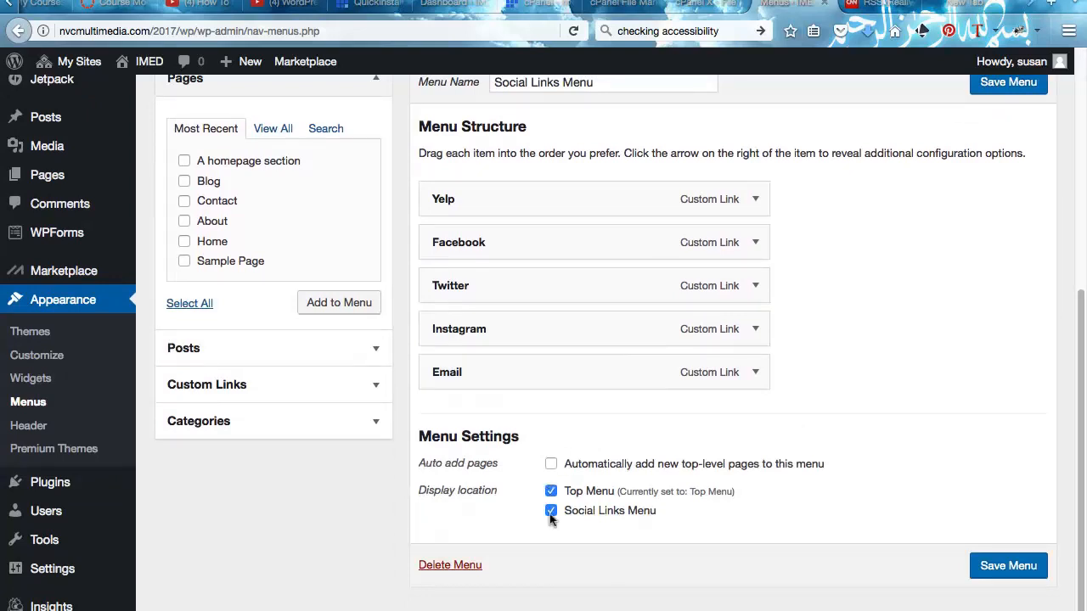
left_click(550, 512)
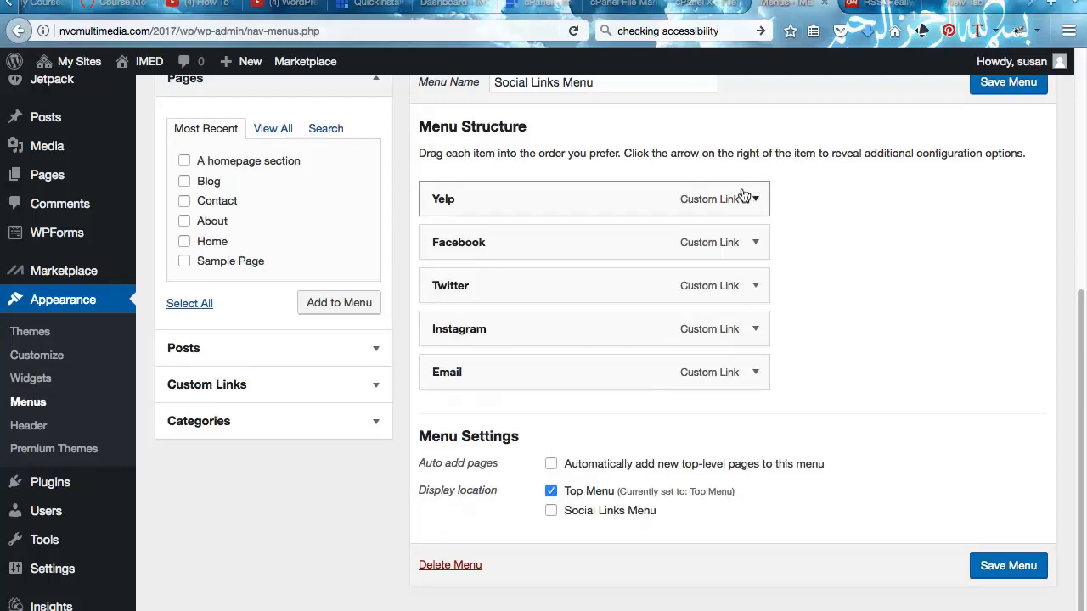
left_click_drag(657, 181, 663, 226)
- Remove the Yelp, Facebook, Twitter, Instagram and Email links from the menu
left_click(737, 244)
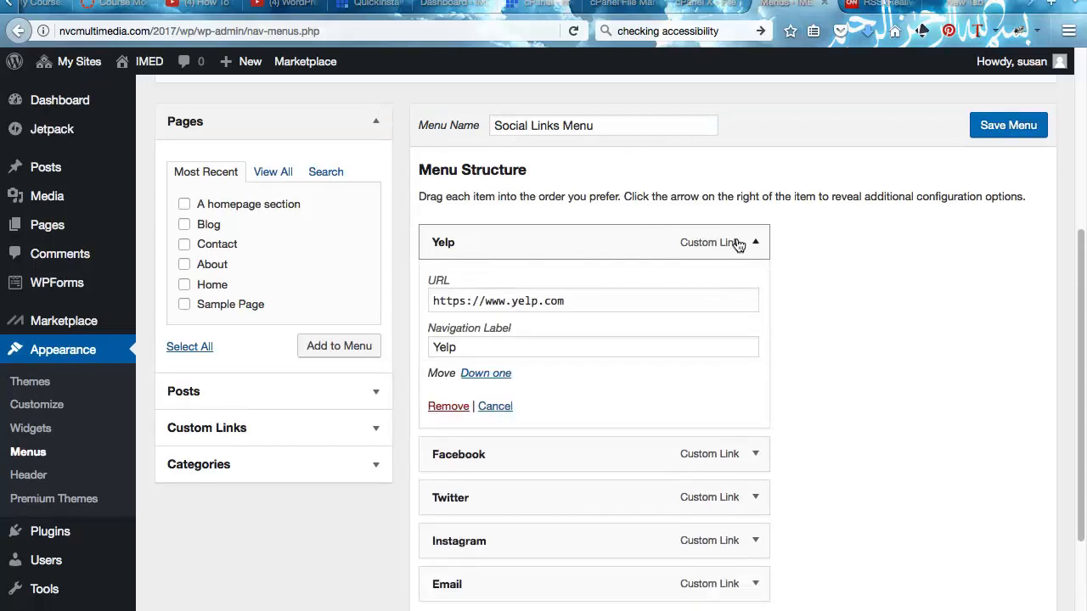
left_click(461, 406)
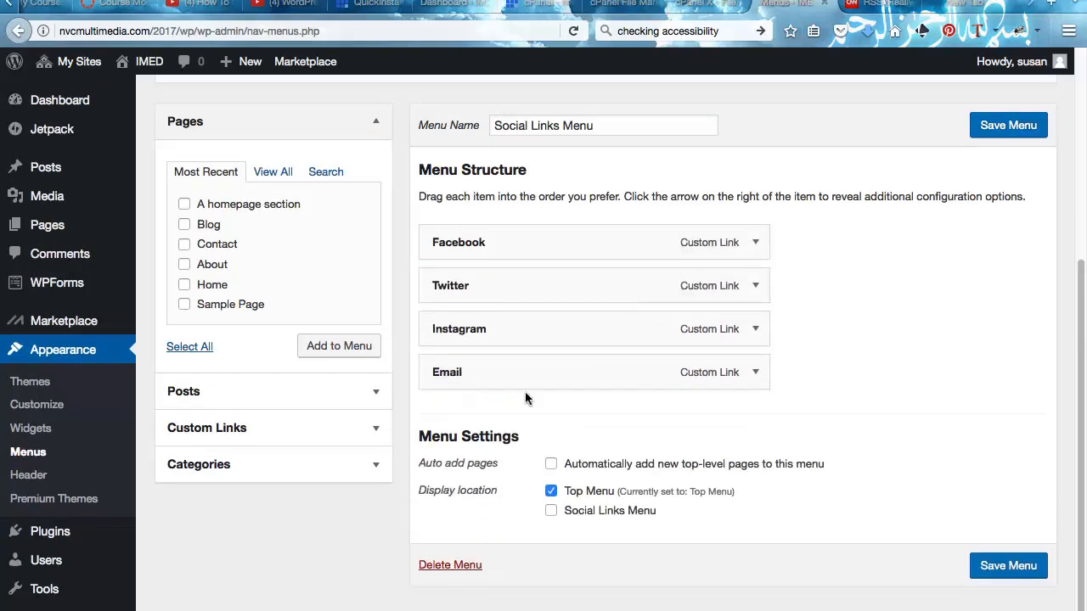
left_click(755, 243)
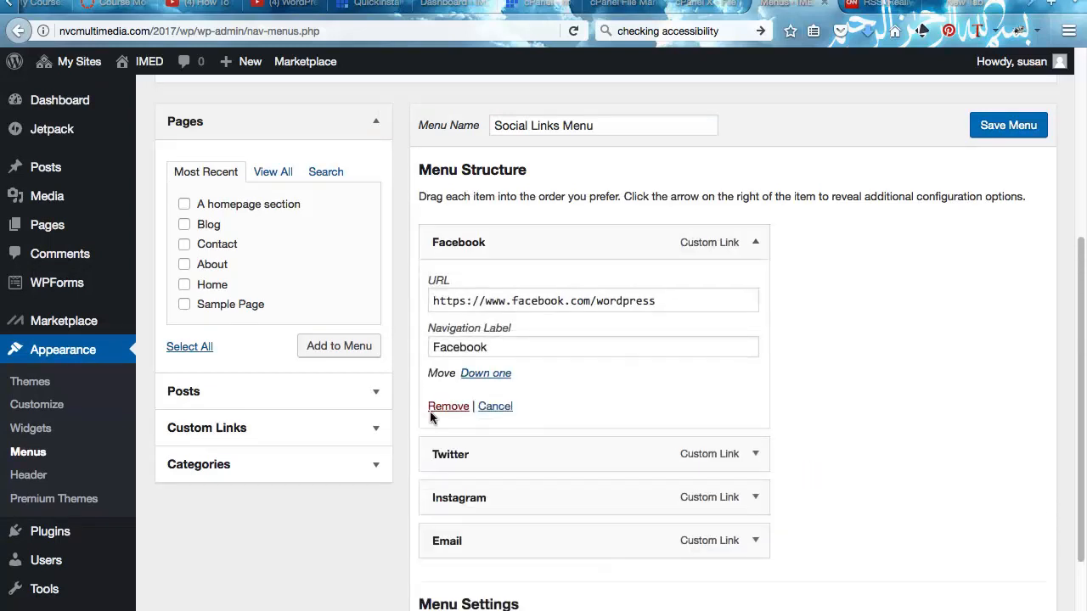
left_click(437, 407)
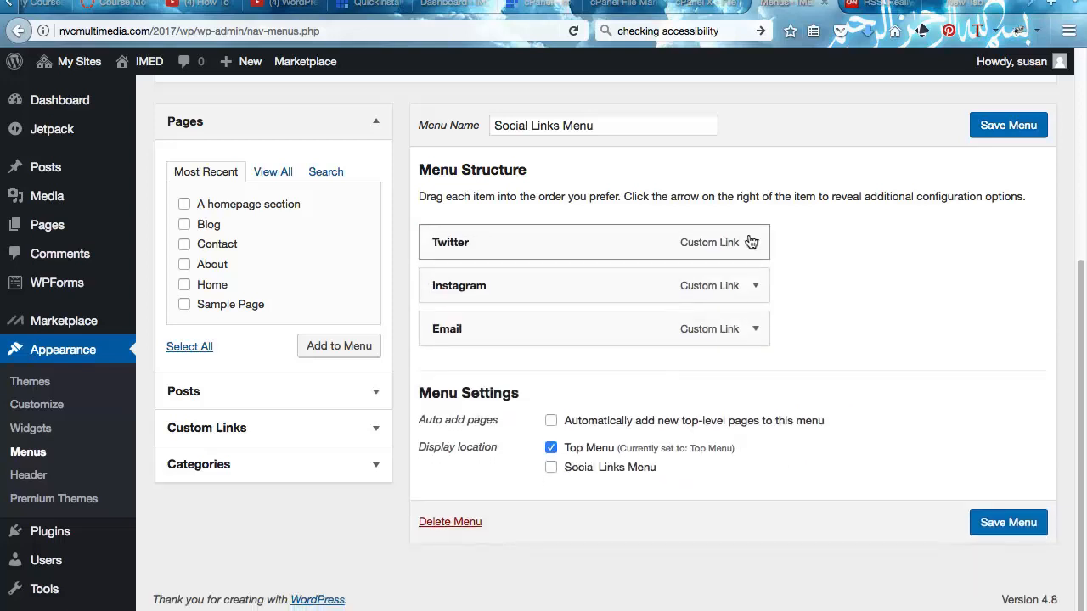
left_click(750, 243)
left_click(437, 408)
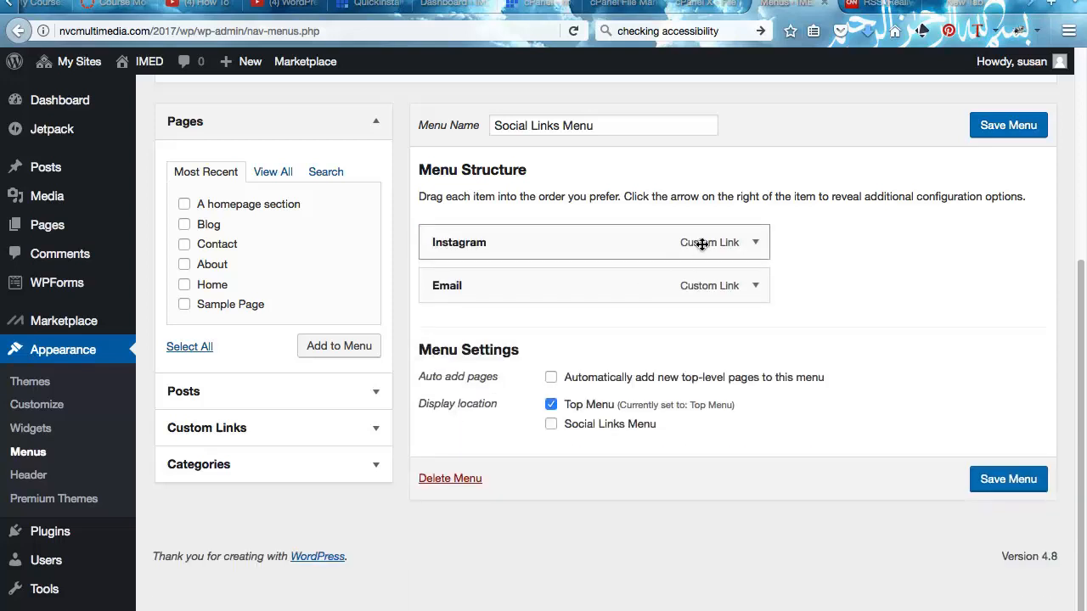
left_click(735, 244)
left_click(435, 406)
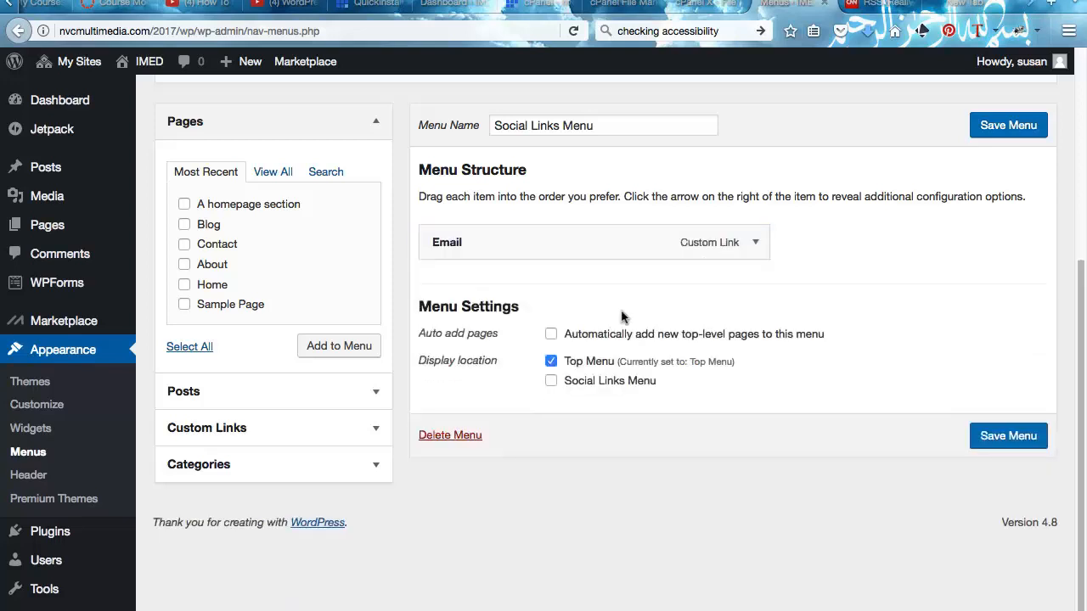
left_click(755, 243)
left_click(437, 382)
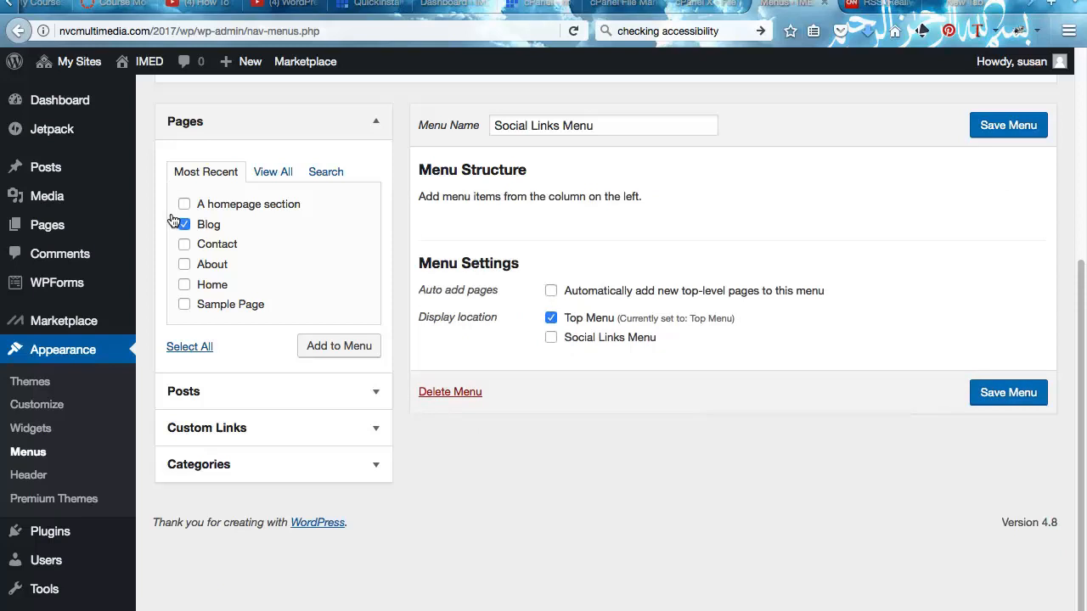
- Add the Contact, About and Home pages, nesting Contact under About
left_click(175, 245)
left_click(175, 264)
left_click(175, 285)
left_click(313, 341)
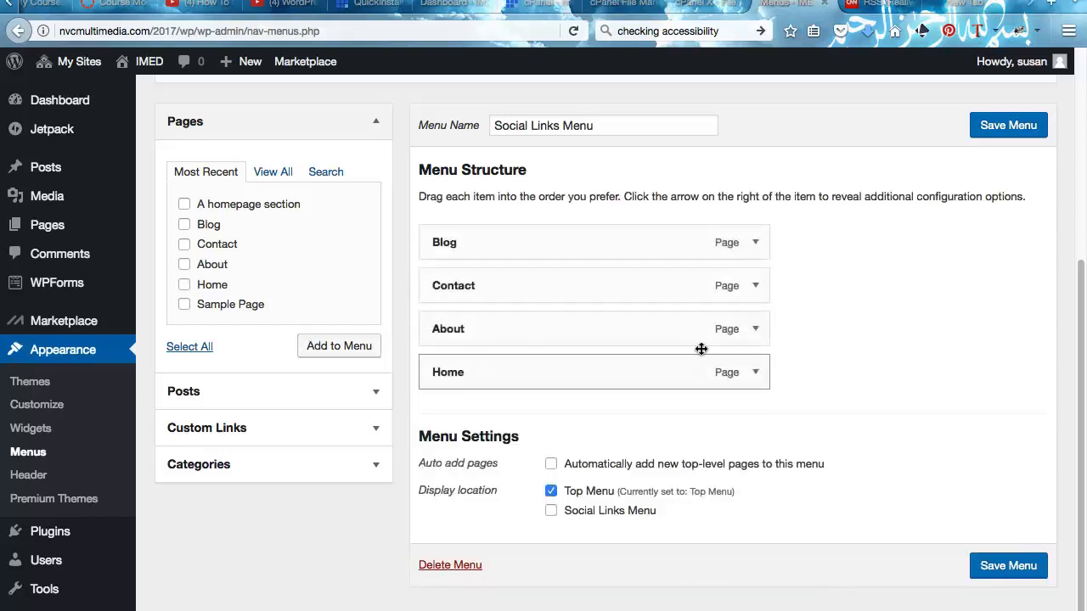
left_click_drag(557, 227, 559, 279)
left_click_drag(550, 230, 594, 326)
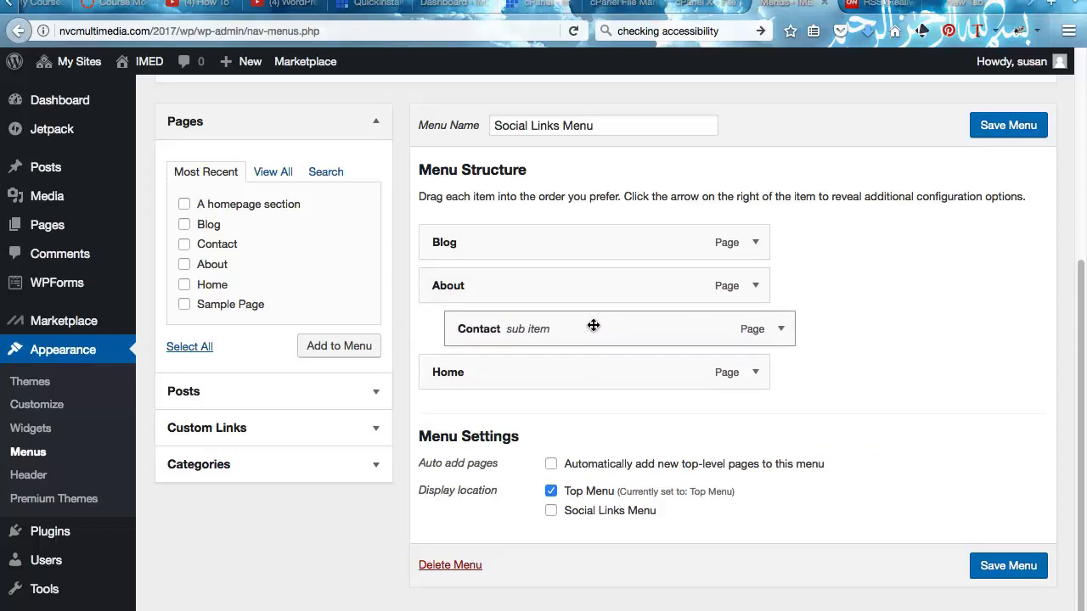
- Choose Top Menu in the menu selector and save the menu
scroll(594, 325, "up", 5)
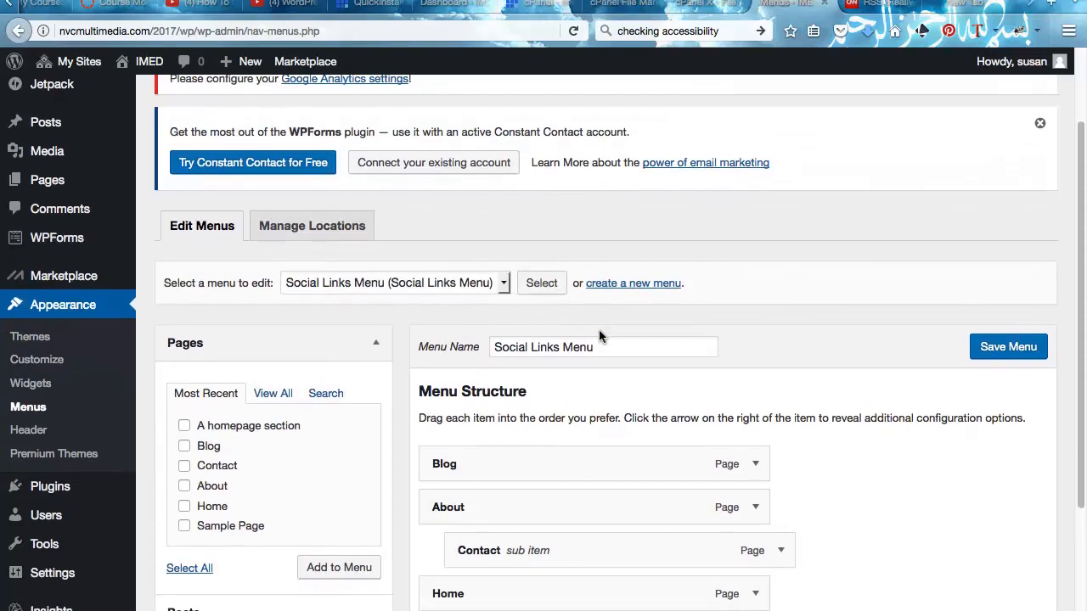
left_click(501, 282)
left_click(458, 315)
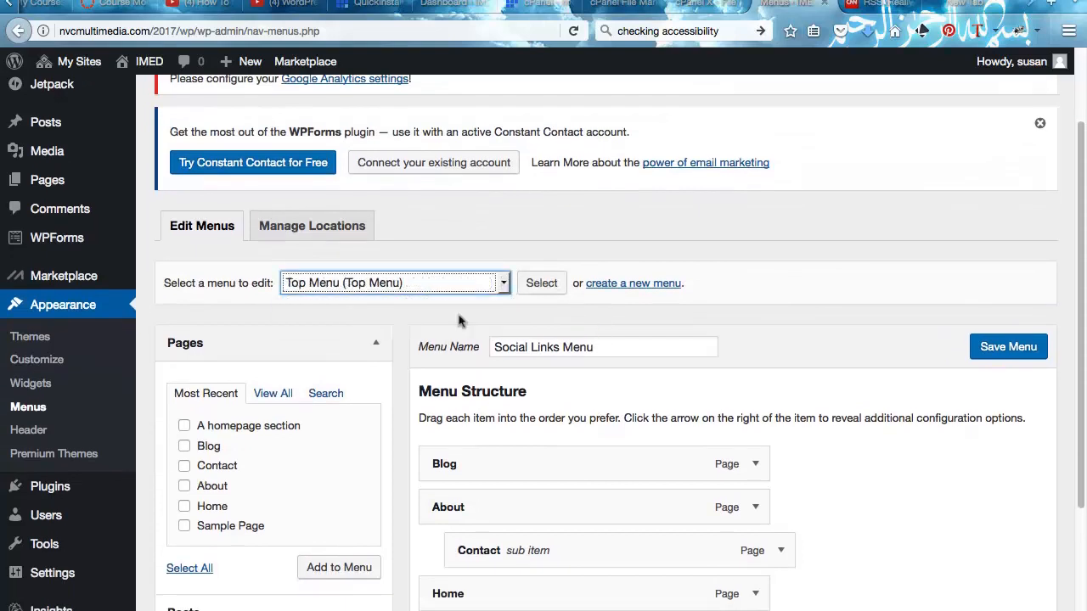
scroll(675, 303, "down", 1)
scroll(678, 304, "down", 2)
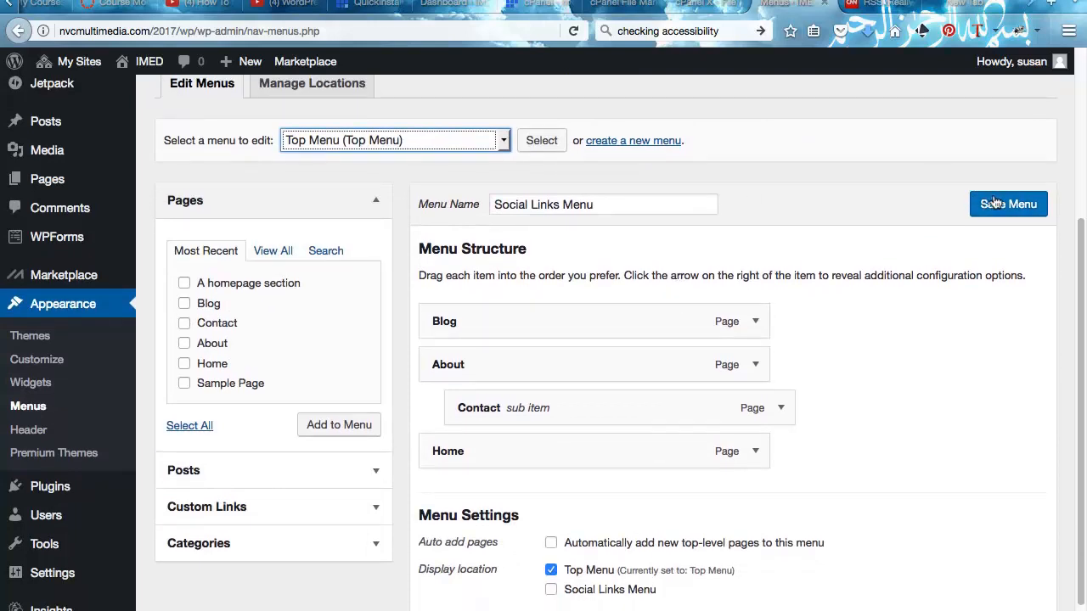
left_click(994, 203)
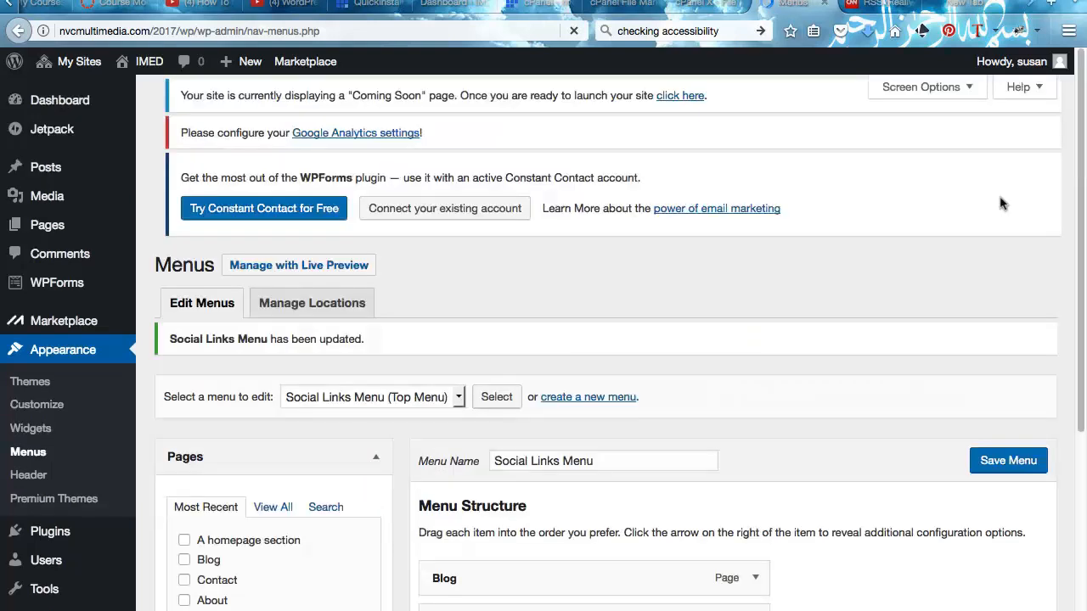
- Switch to the IMED site's dashboard from My Sites
scroll(998, 204, "down", 5)
scroll(1000, 204, "down", 2)
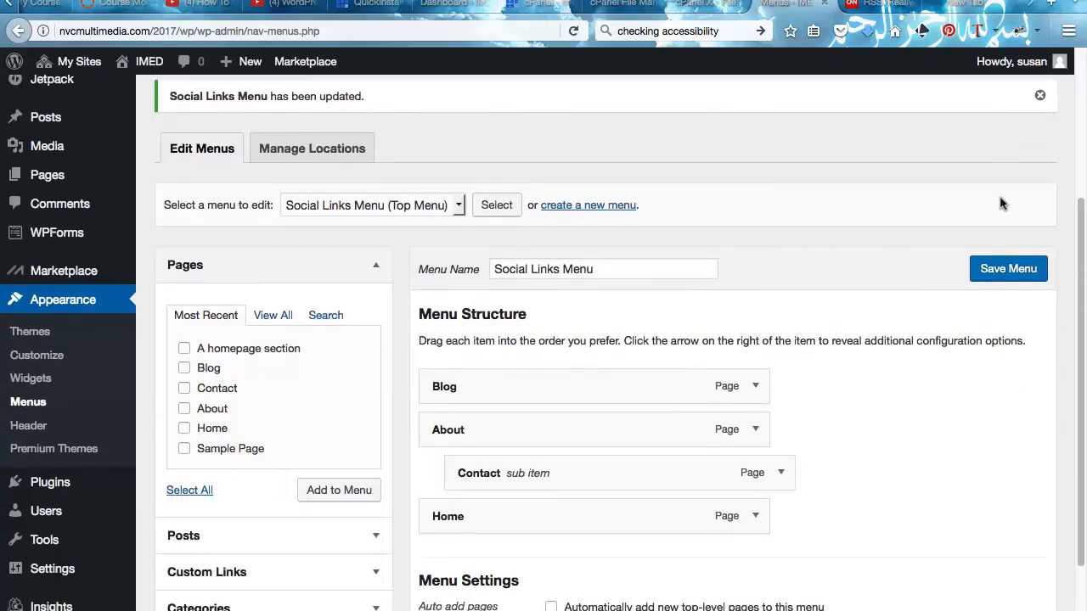
scroll(1001, 204, "up", 6)
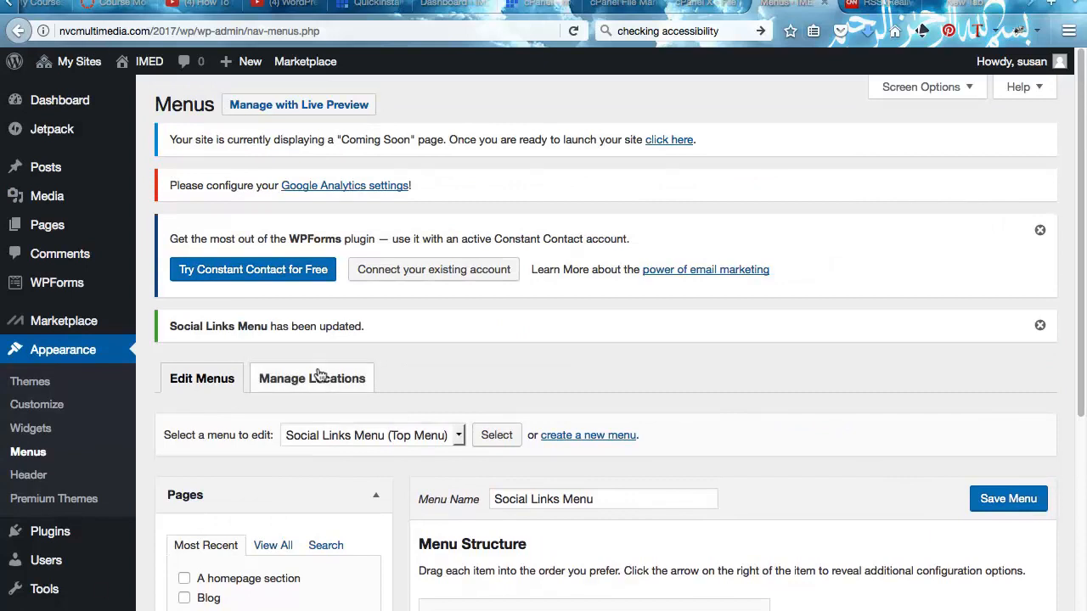
mouse_move(69, 65)
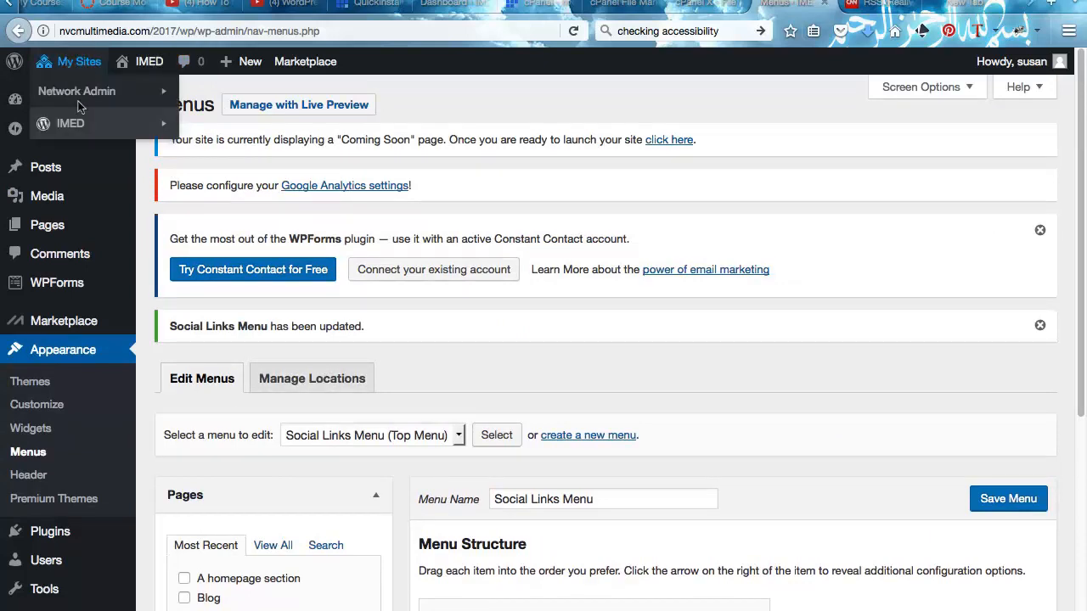
mouse_move(77, 124)
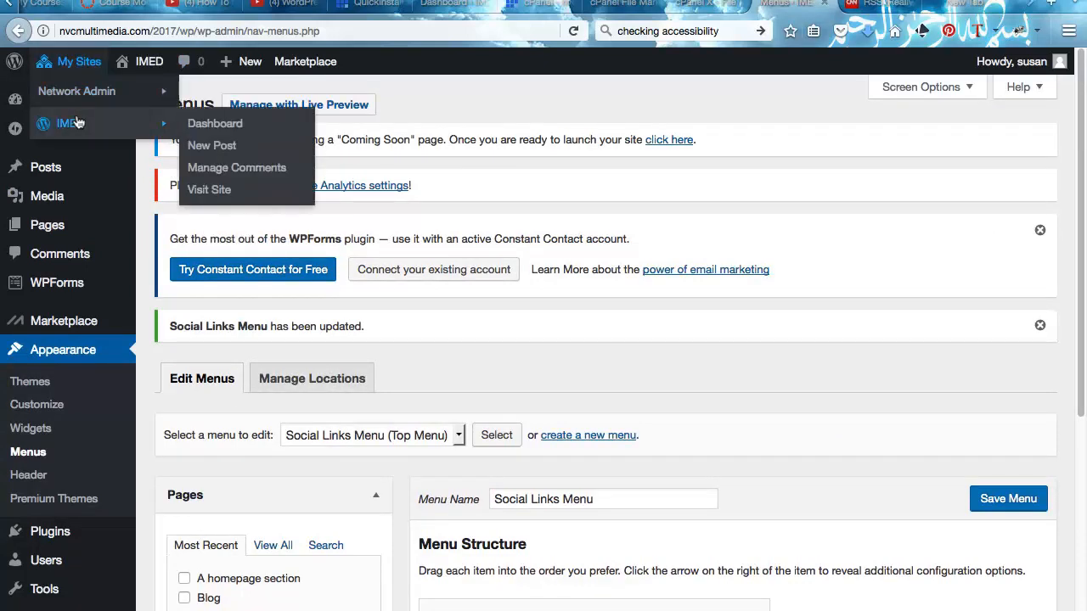
left_click(204, 119)
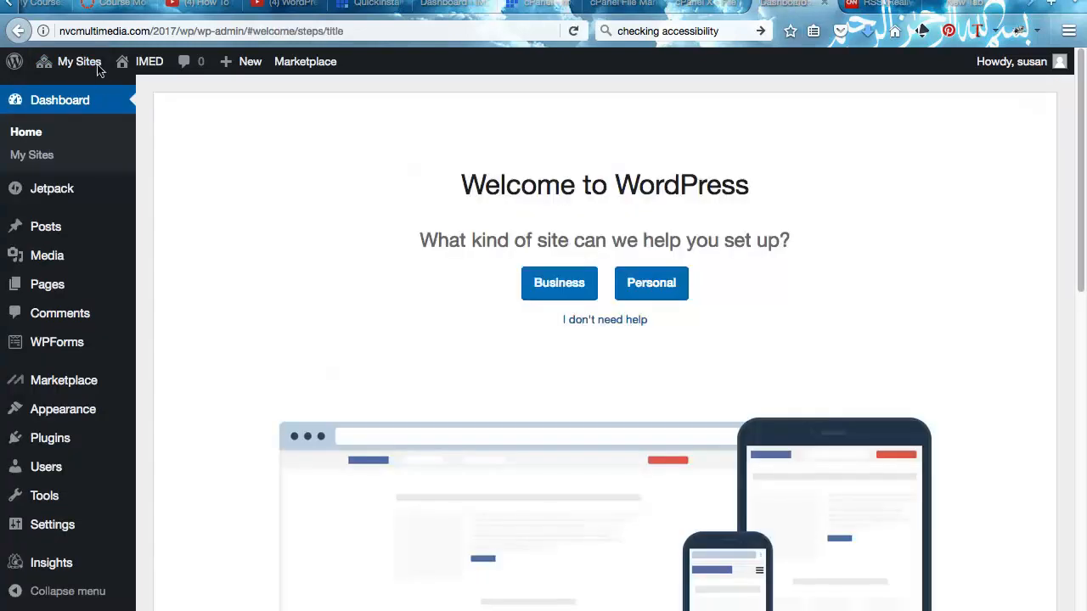
- View the live IMED site's Blog, About, Home menu with Contact under About
mouse_move(83, 61)
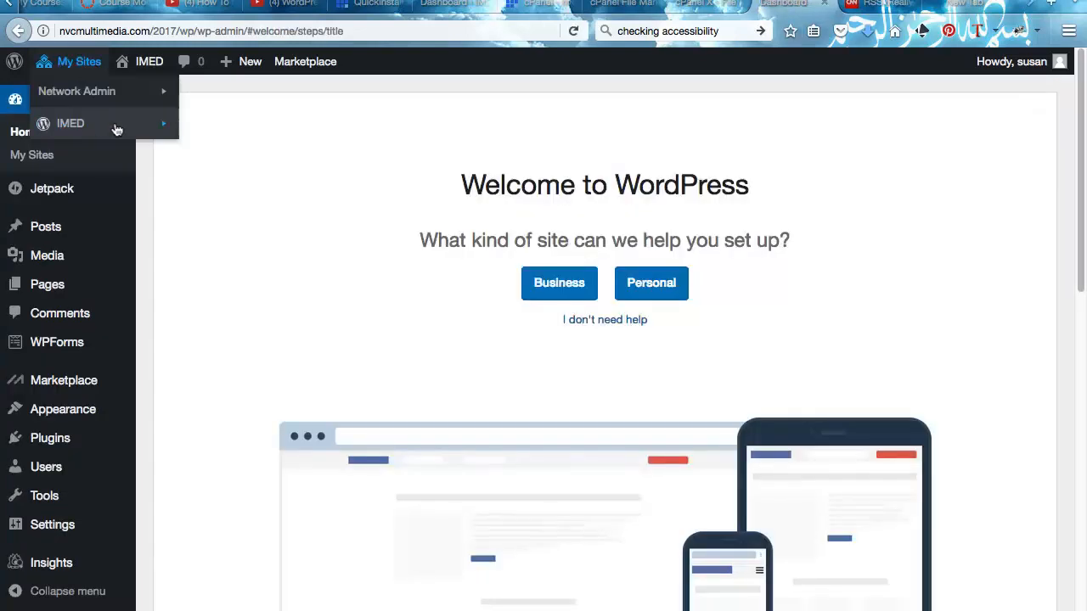
mouse_move(153, 122)
left_click(201, 190)
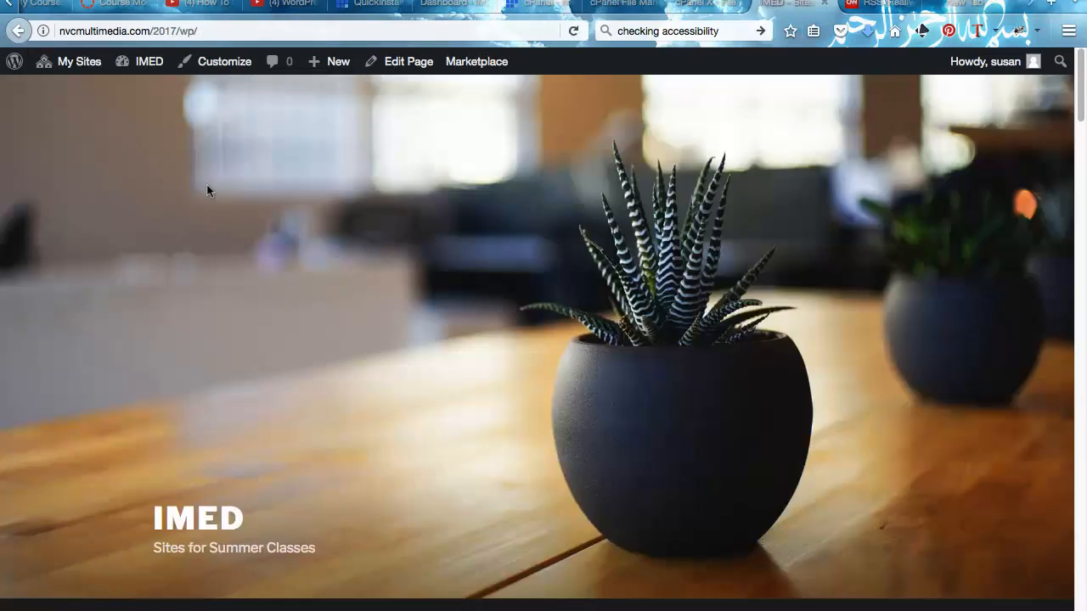
scroll(207, 185, "down", 3)
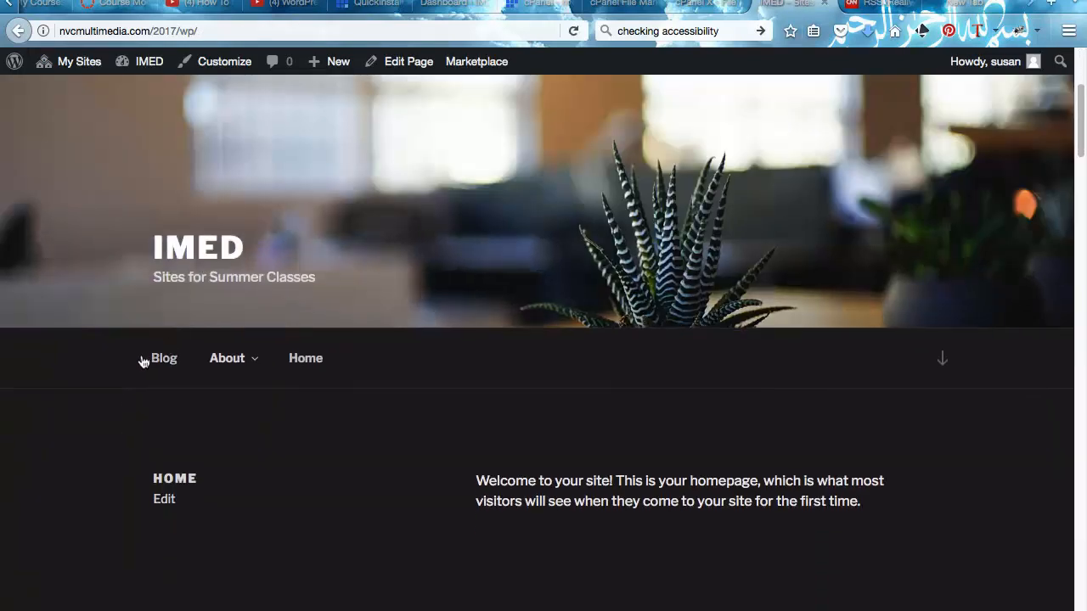
mouse_move(202, 359)
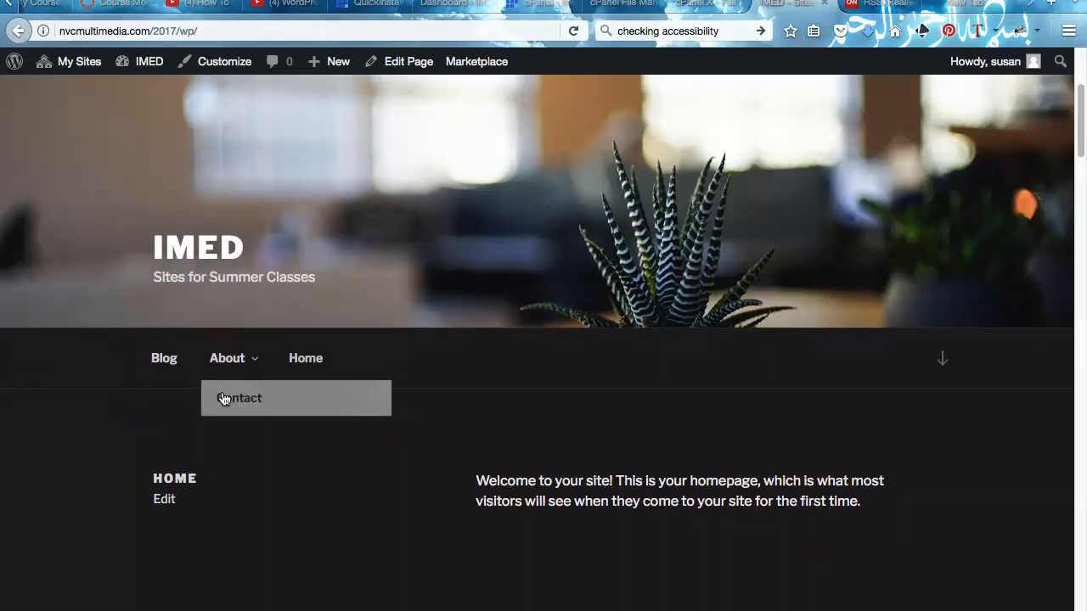
scroll(224, 394, "up", 3)
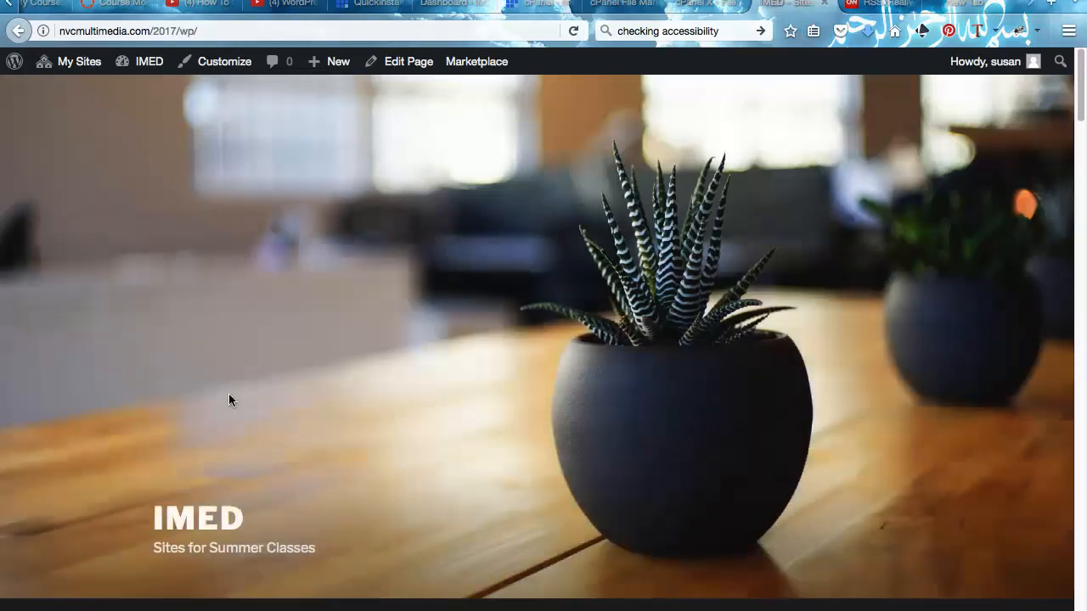
- Return to the IMED dashboard and open its Media Library
mouse_move(70, 68)
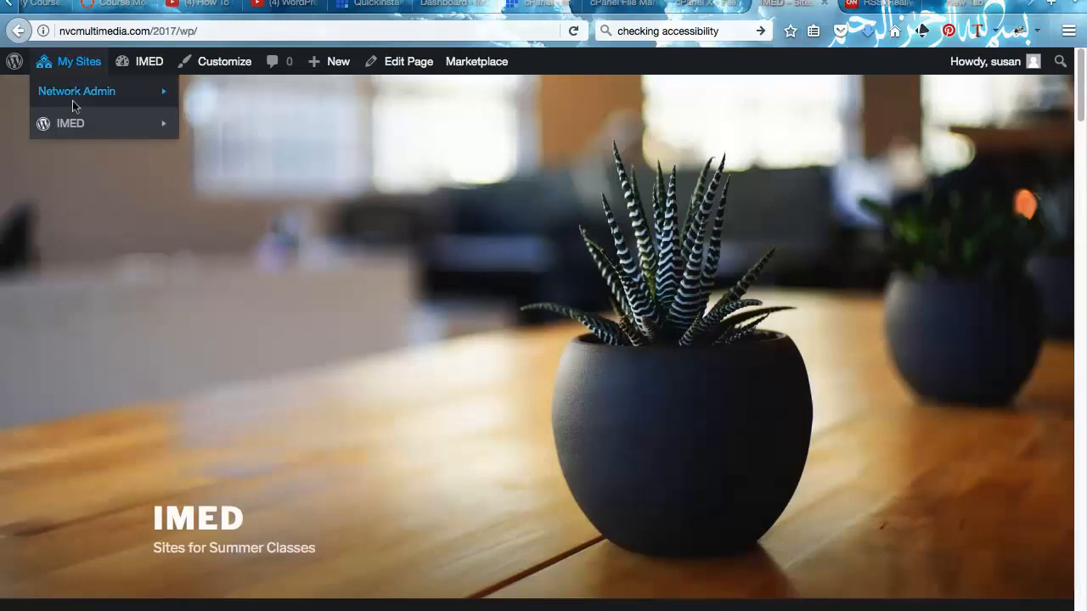
mouse_move(75, 122)
left_click(201, 121)
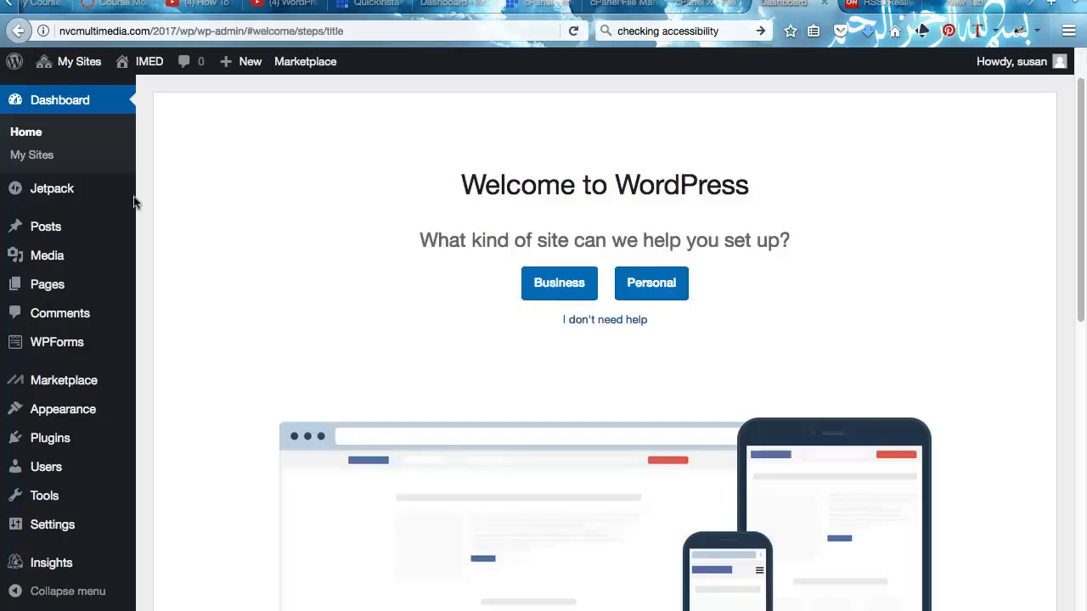
mouse_move(102, 244)
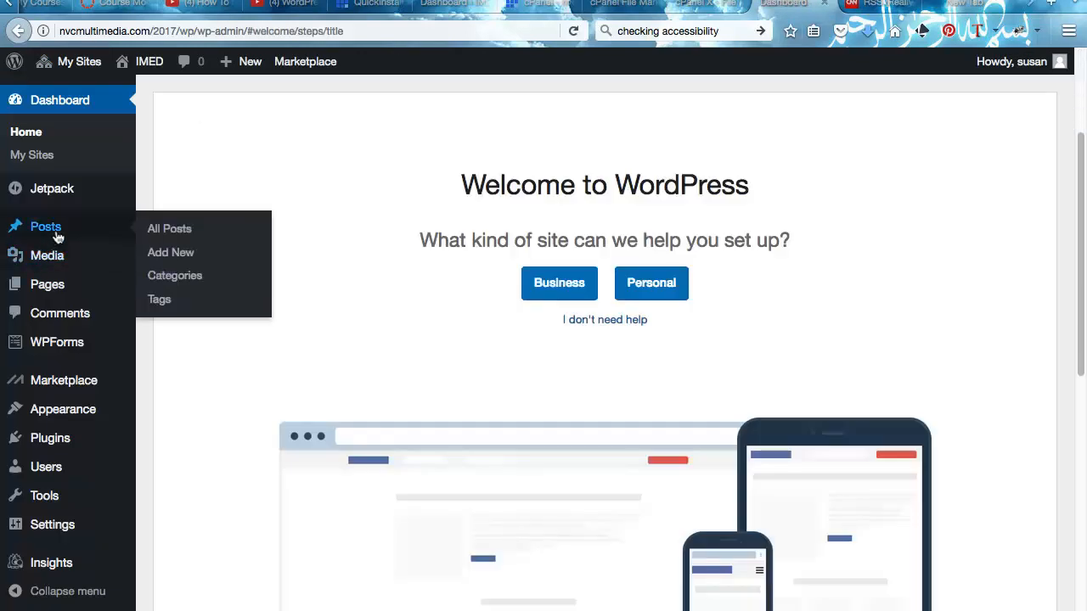
mouse_move(40, 250)
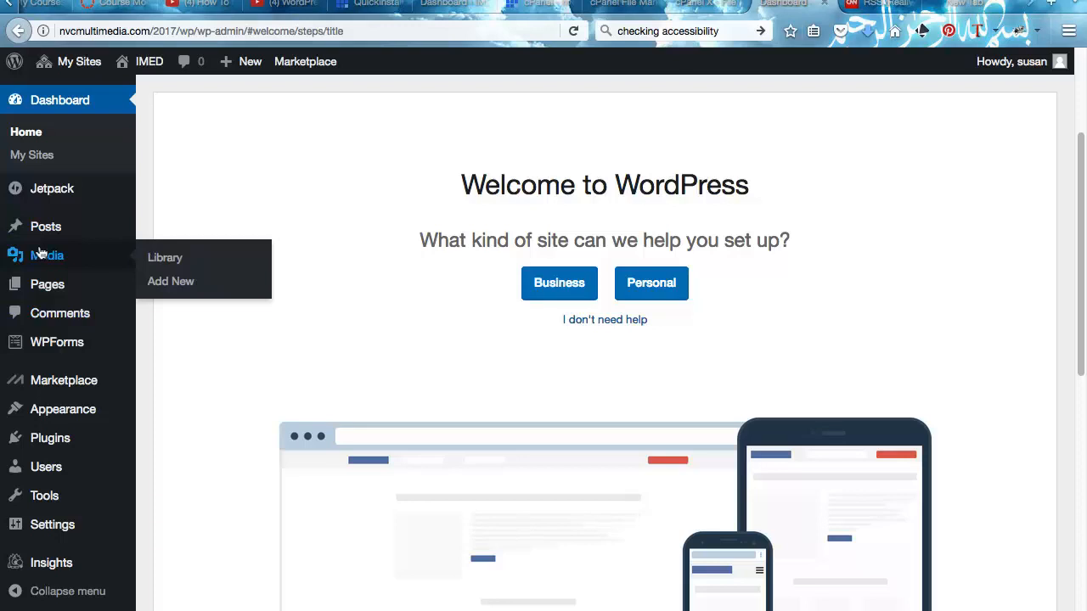
left_click(151, 256)
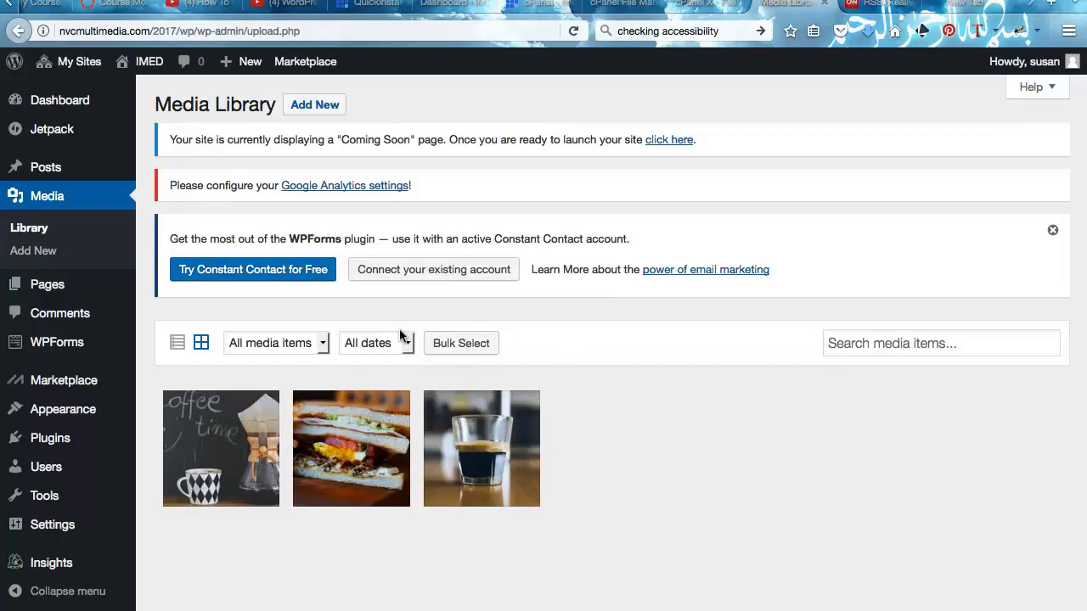
- Try uploading _DSC0026.jpg, found by searching '.jpg'; it's rejected for exceeding 1 MB
left_click(306, 105)
left_click(583, 419)
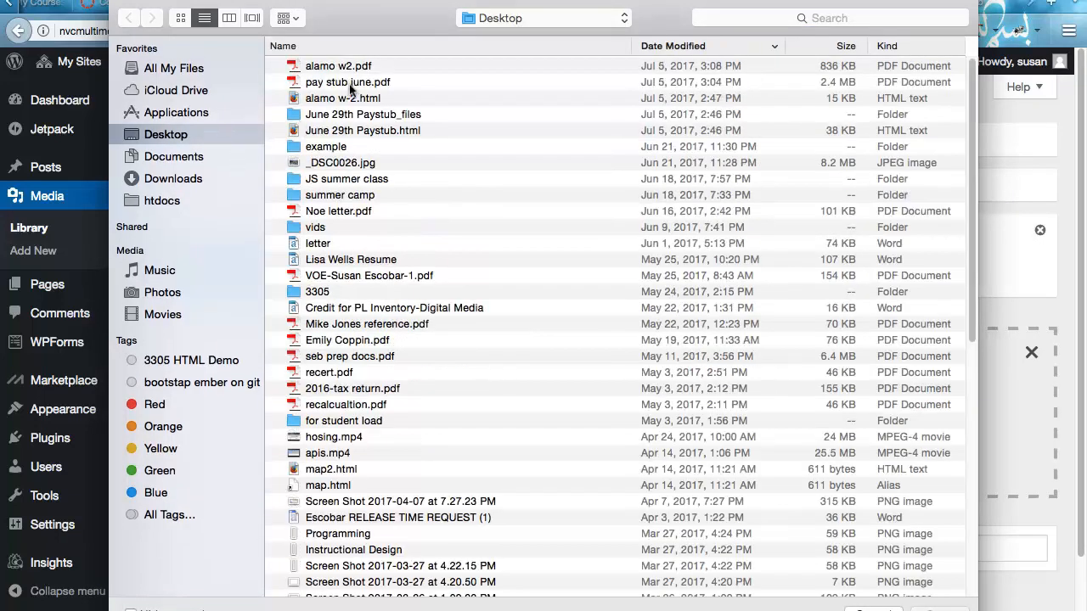
scroll(377, 101, "down", 1)
scroll(378, 101, "down", 5)
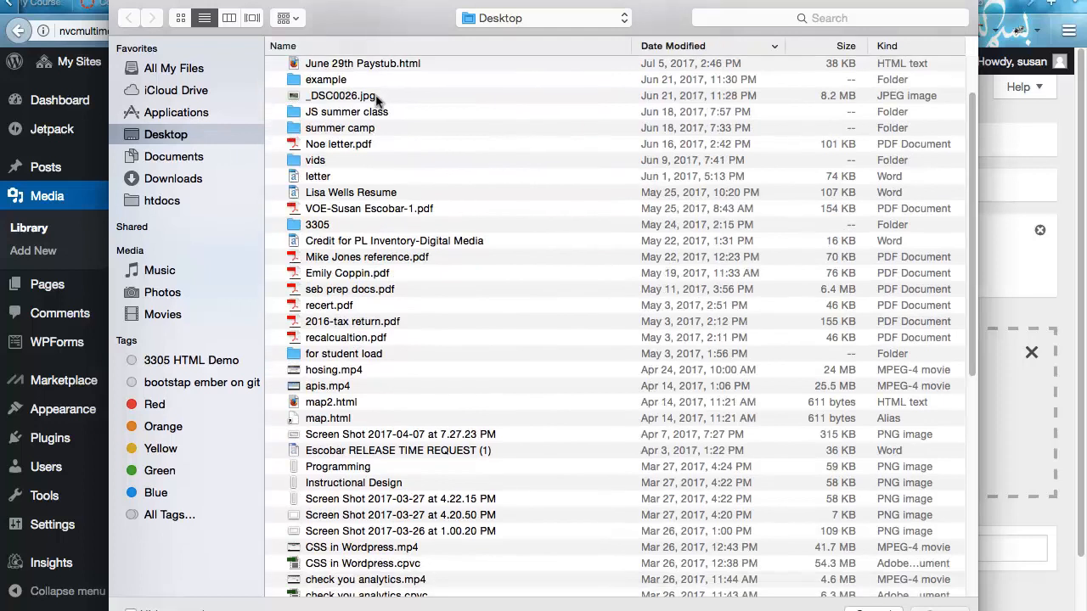
scroll(378, 101, "up", 5)
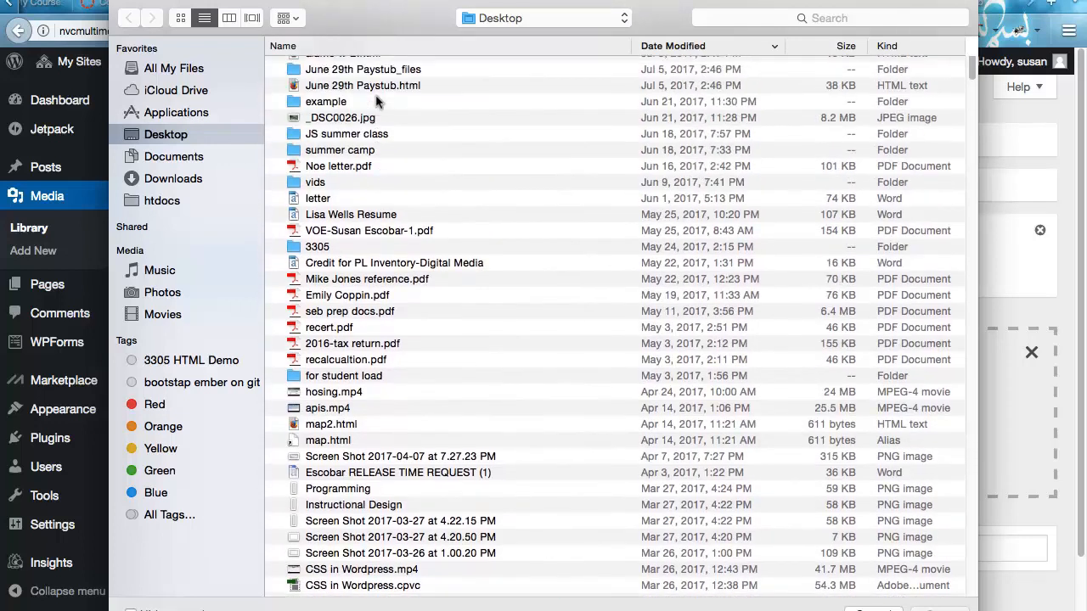
left_click(761, 17)
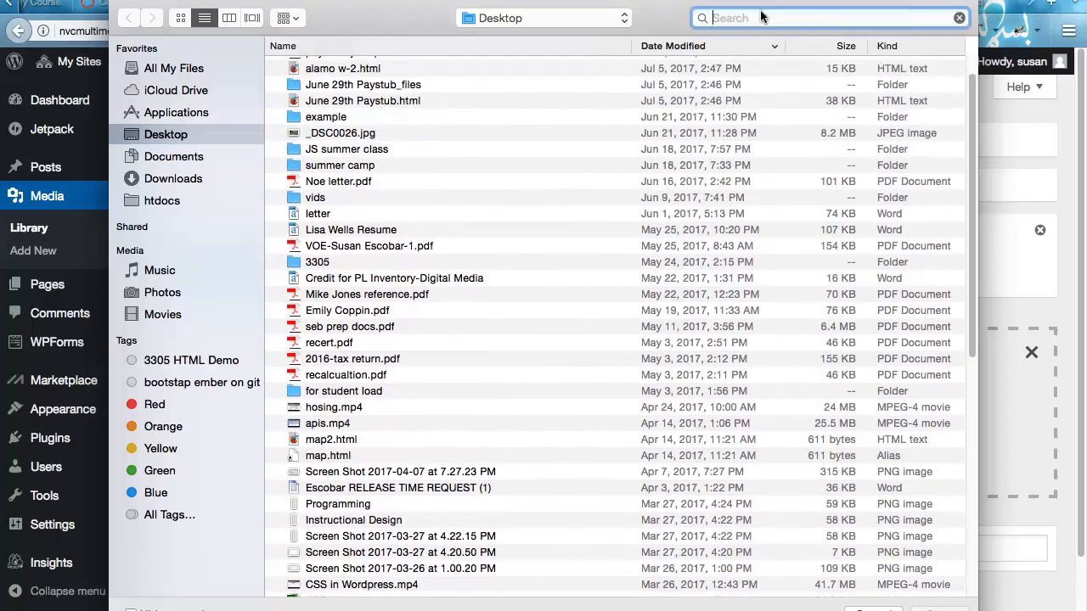
type(".")
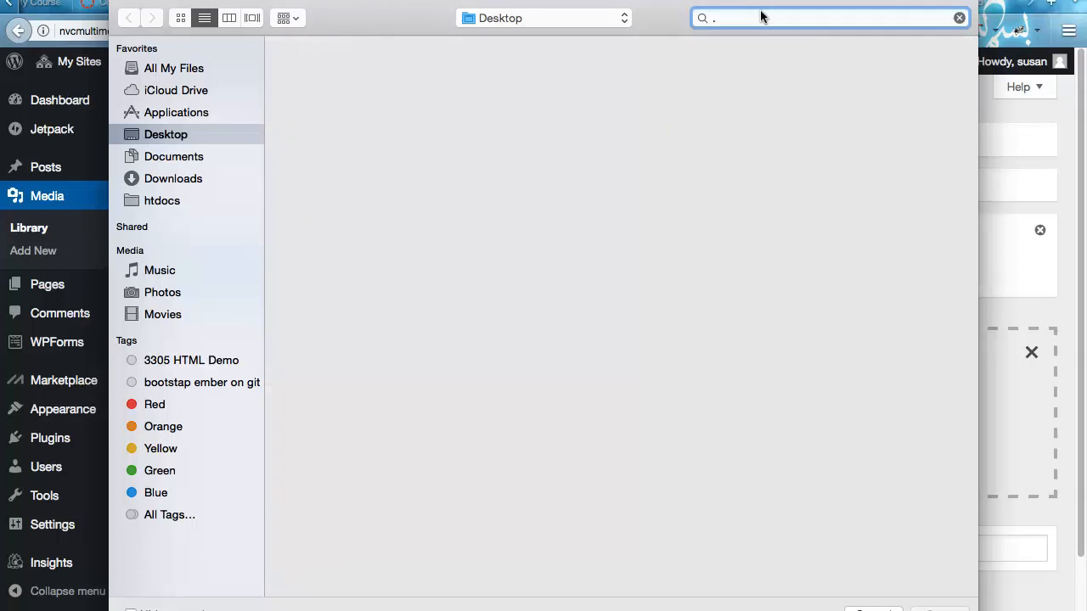
type("jpg")
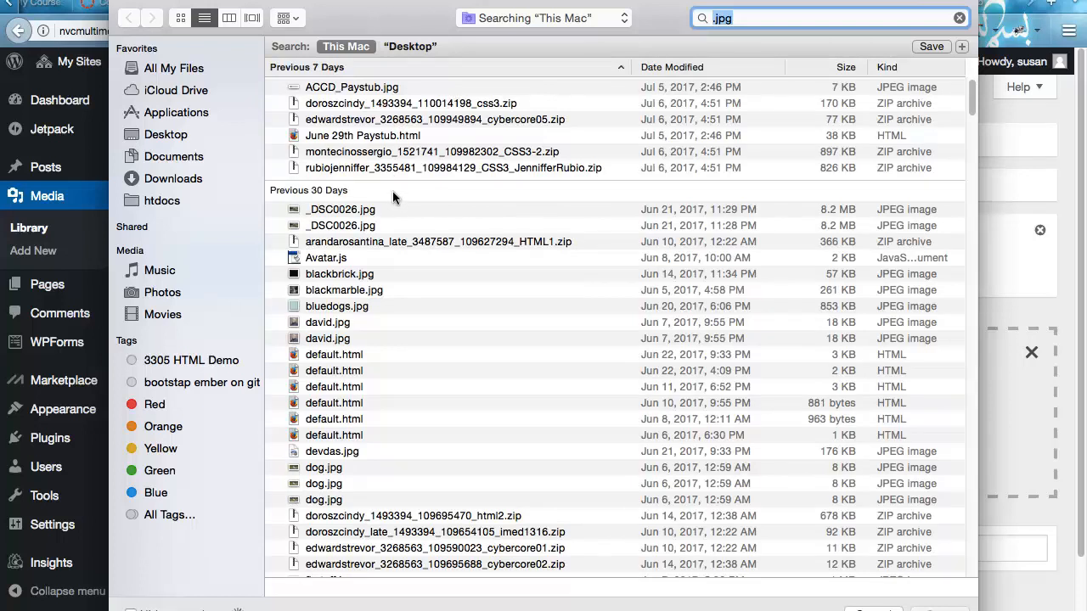
left_click(344, 210)
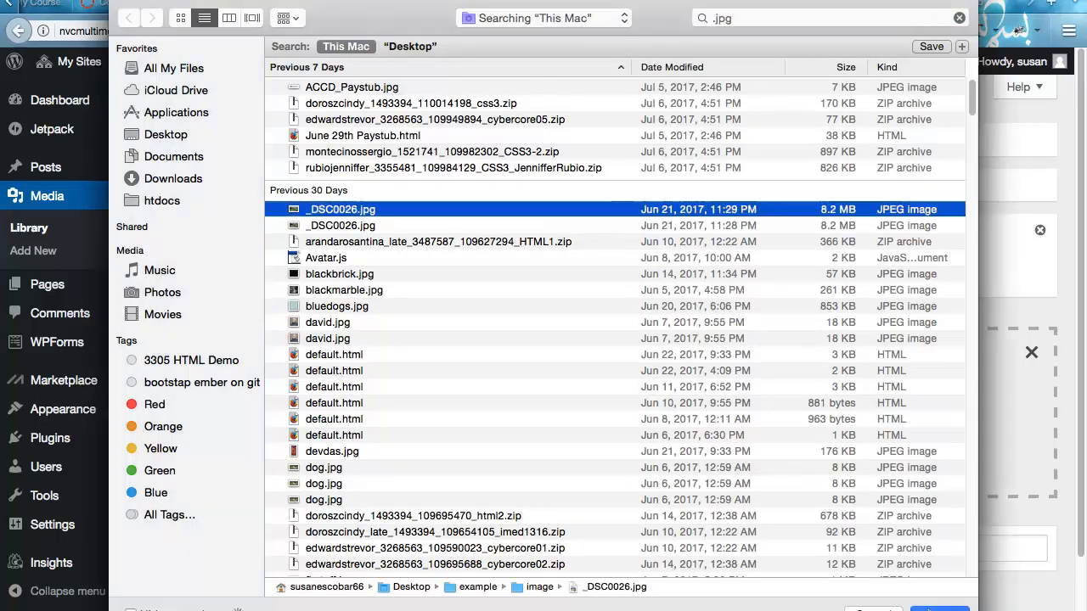
left_click(929, 609)
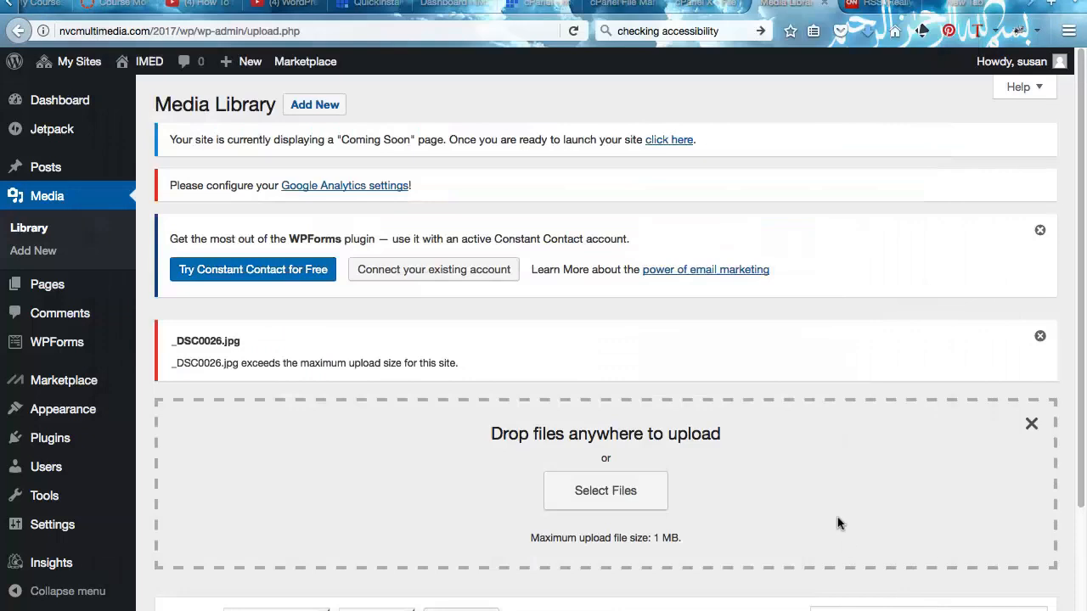
scroll(837, 517, "down", 3)
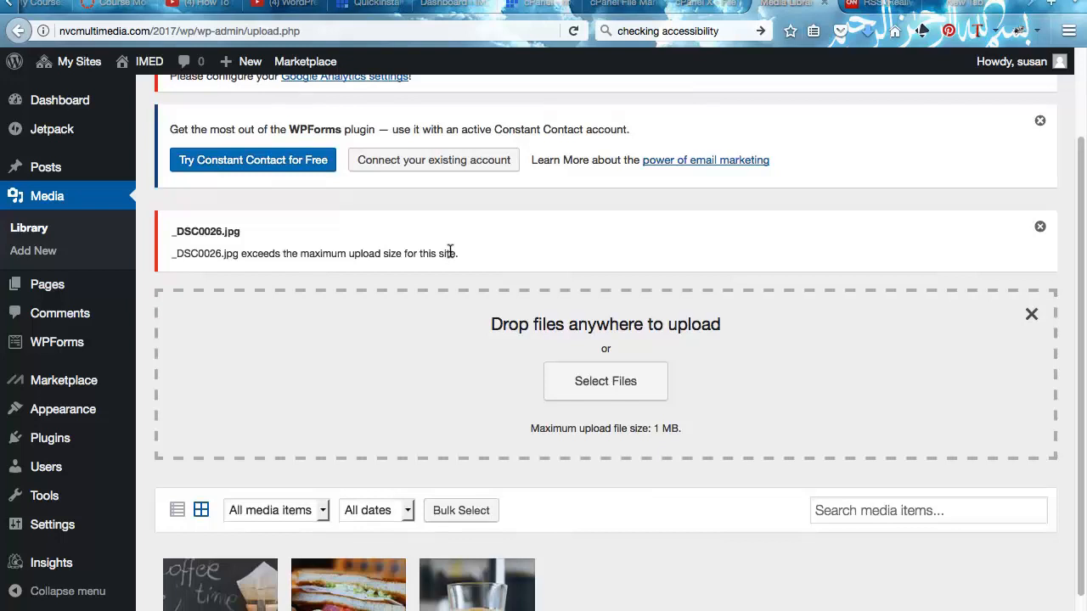
scroll(450, 255, "down", 2)
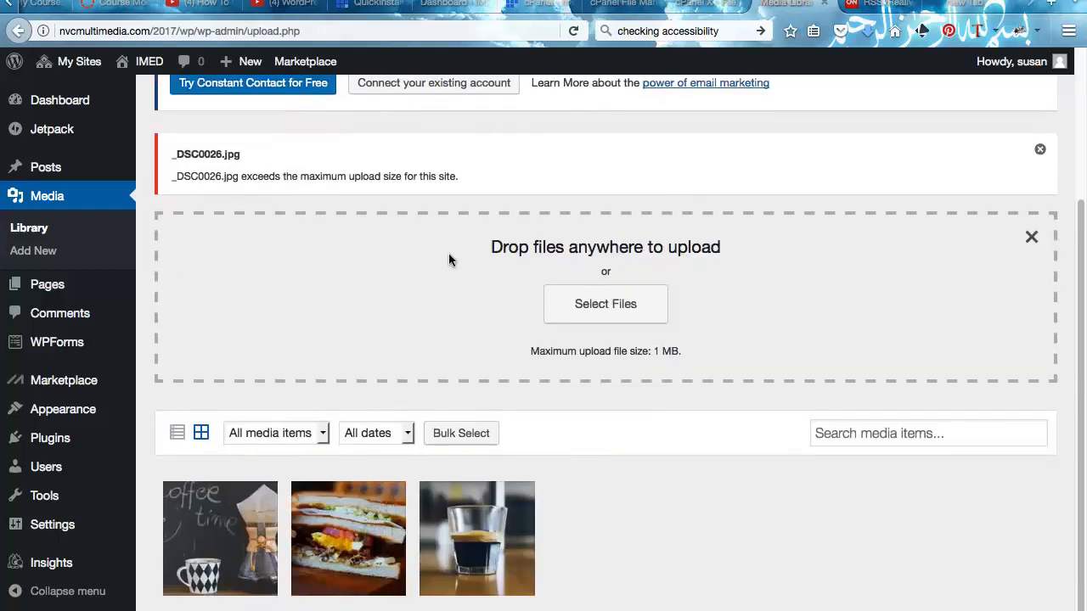
- Set espresso.jpg's alt text to 'Expresso Shot' and open it in the image editor
left_click(482, 514)
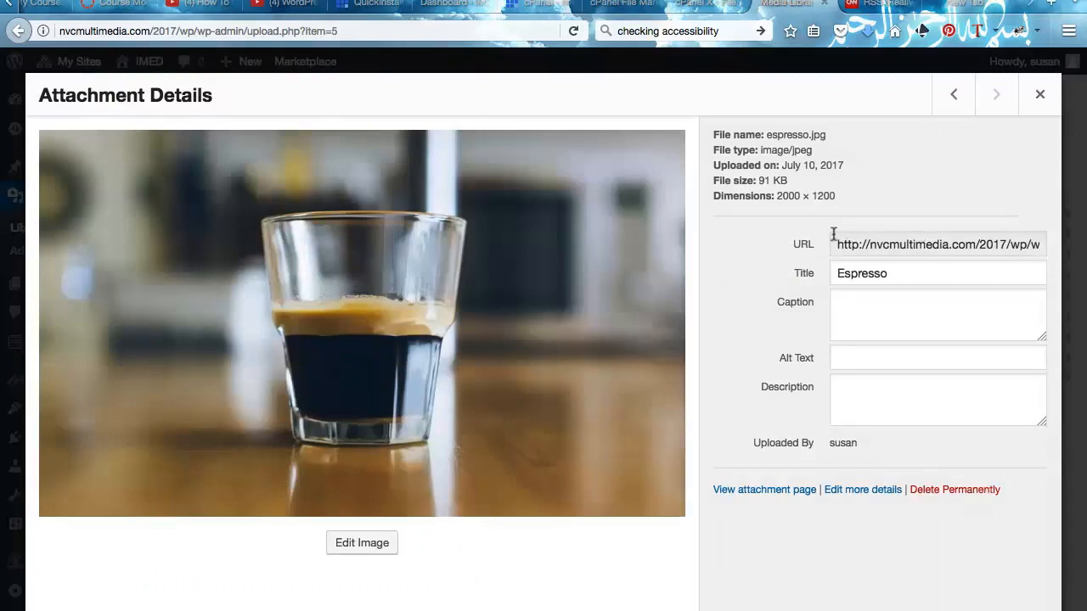
left_click_drag(835, 240, 1074, 238)
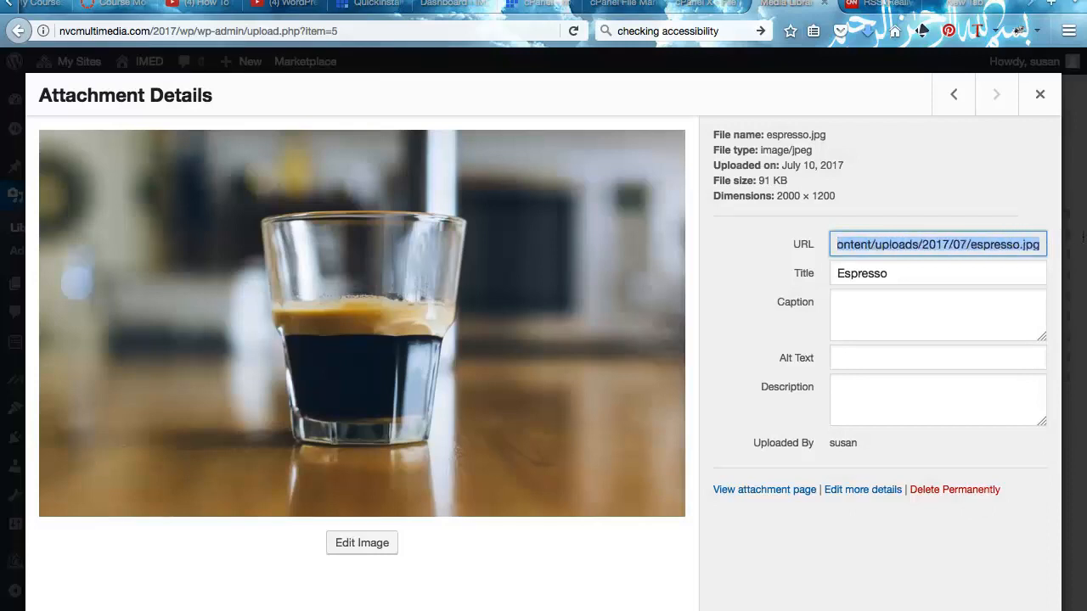
left_click(889, 351)
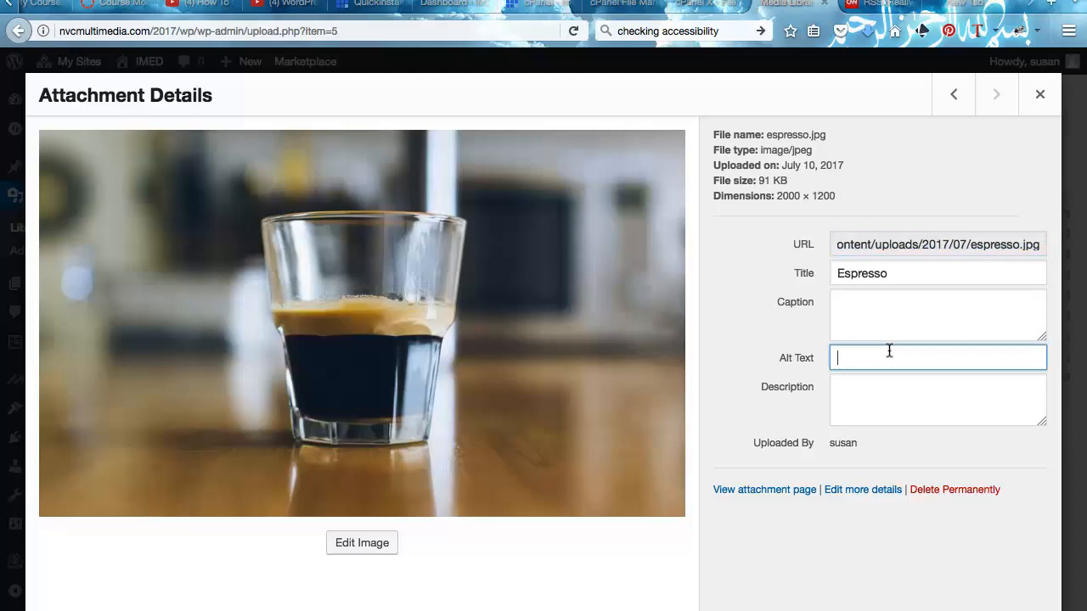
type("Coffee Shot")
left_click_drag(873, 353, 816, 351)
type("Expresso")
left_click(865, 401)
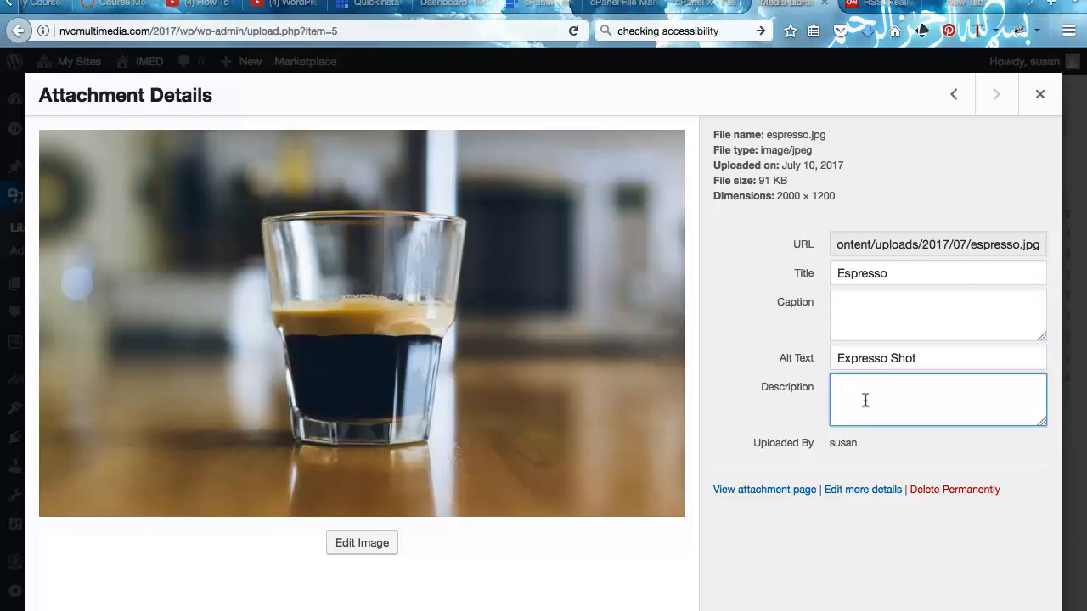
left_click_drag(926, 344, 814, 342)
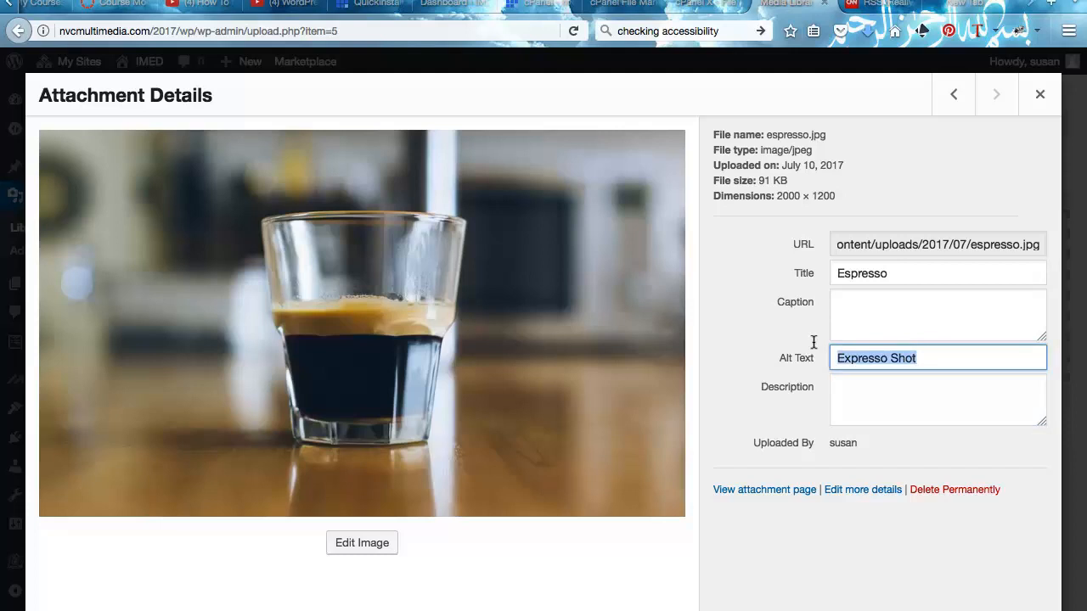
left_click(358, 543)
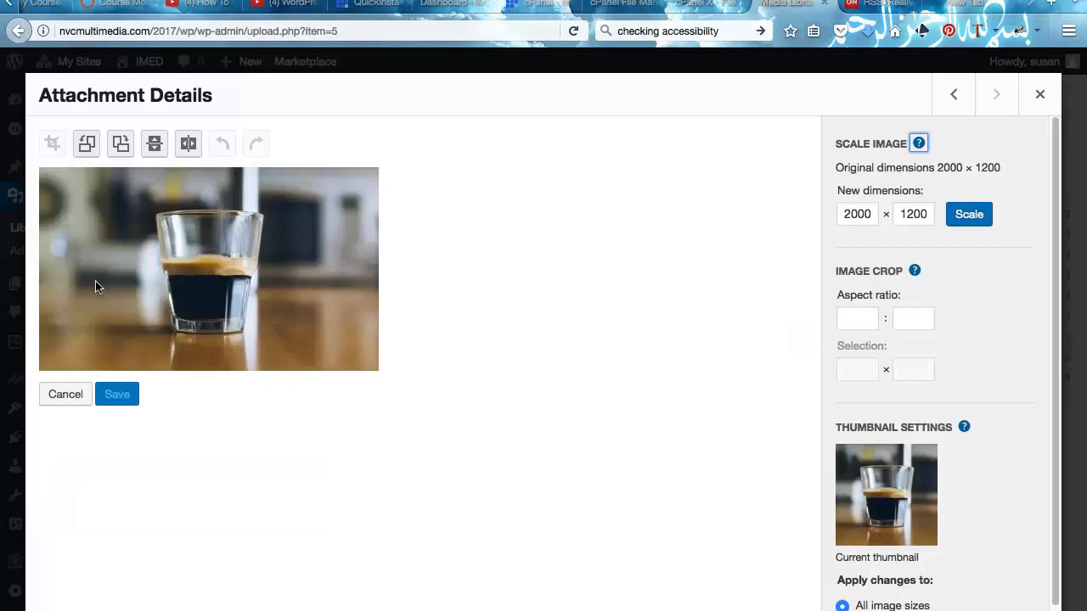
- Scale at 2000 × 1200, try a quarter-turn clockwise rotation, then close the image details
left_click(954, 217)
left_click(121, 142)
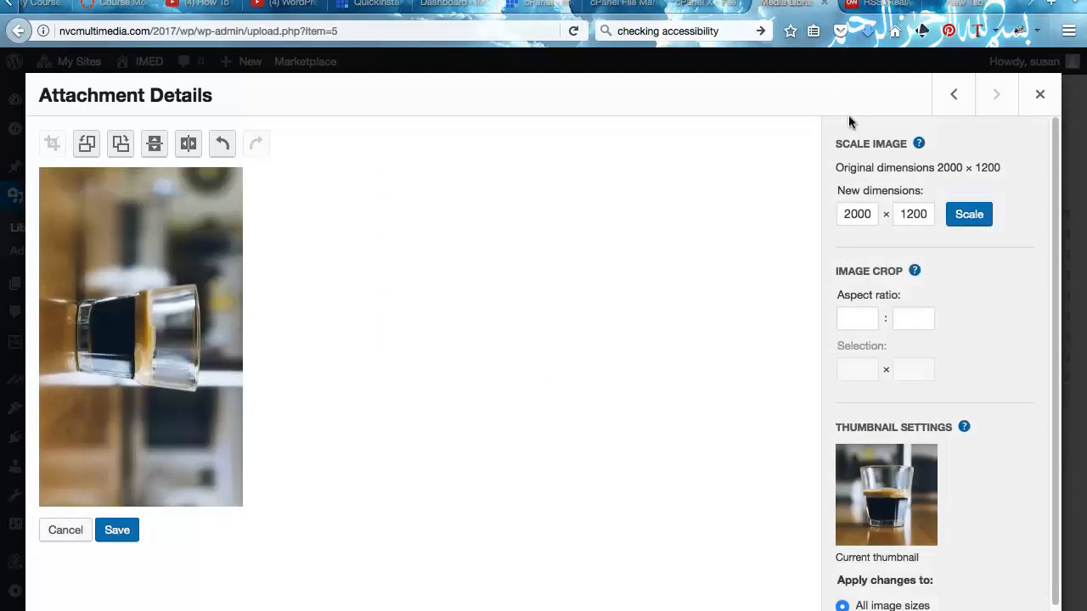
scroll(855, 451, "down", 1)
scroll(850, 404, "up", 1)
left_click(1038, 93)
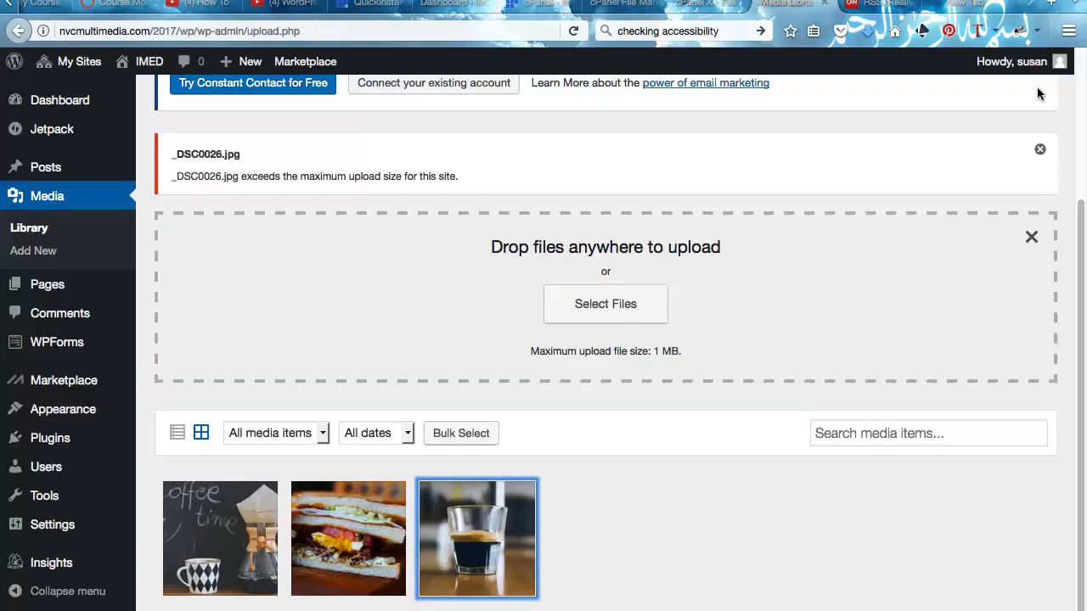
- Edit Hello world! and browse Add Media's Media Library and Upload Files tabs without inserting anything
left_click(40, 161)
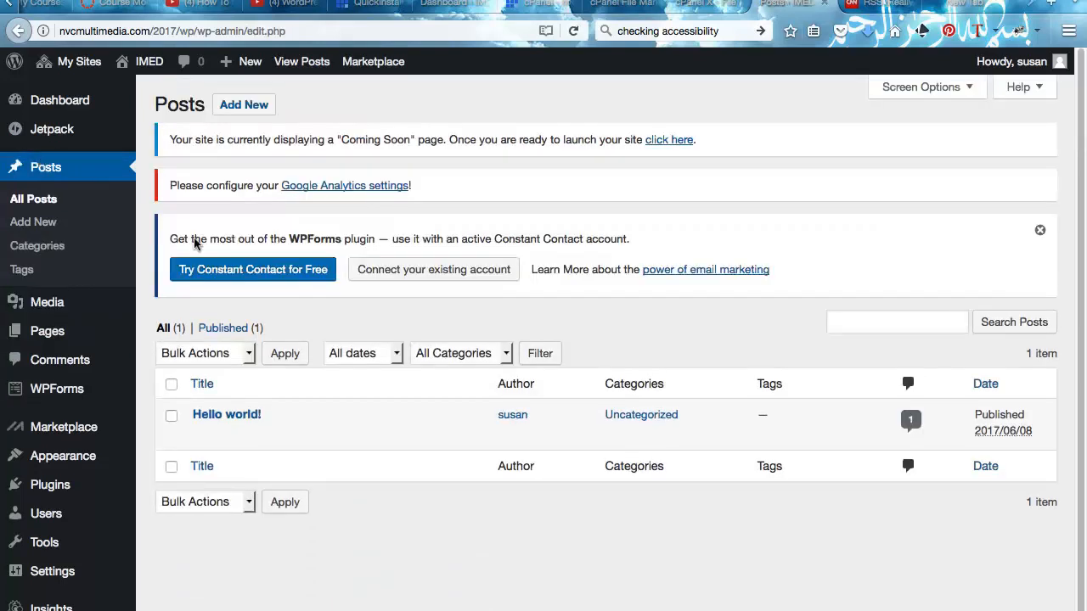
left_click(199, 435)
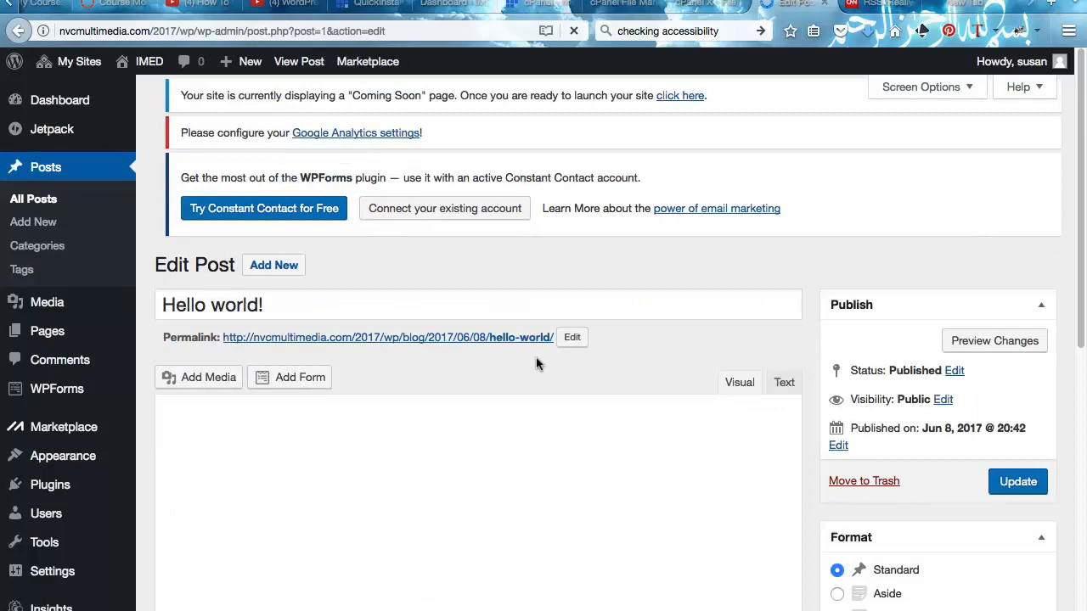
scroll(530, 326, "down", 2)
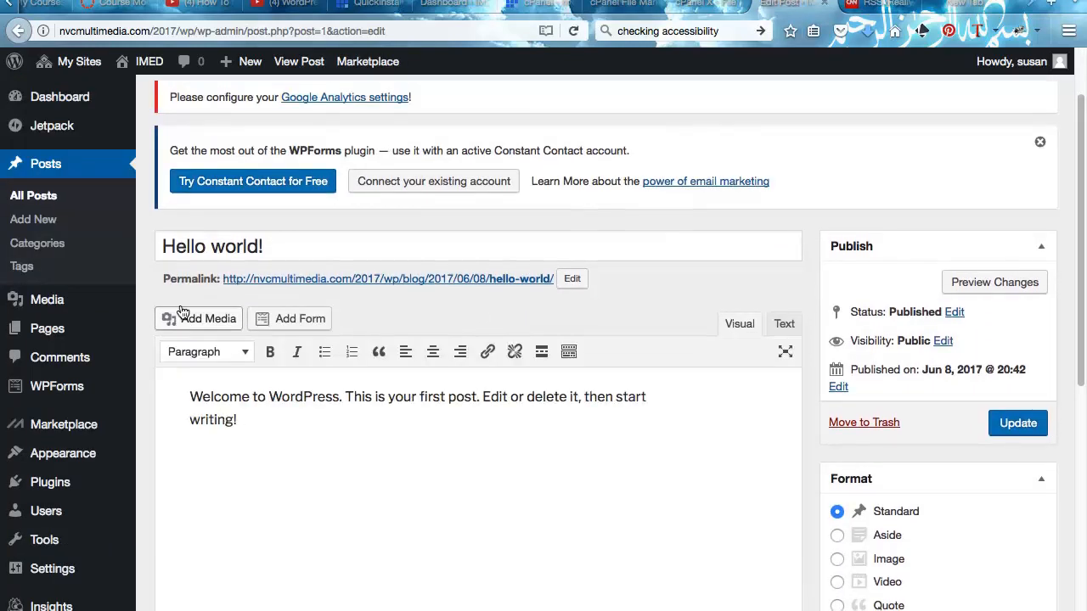
left_click(183, 252)
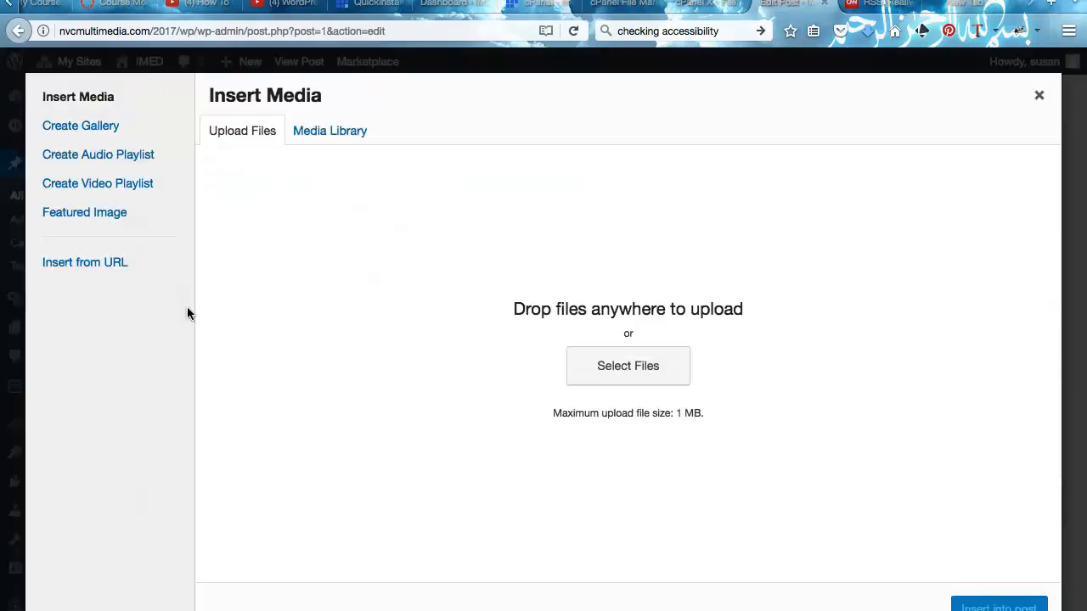
left_click(324, 126)
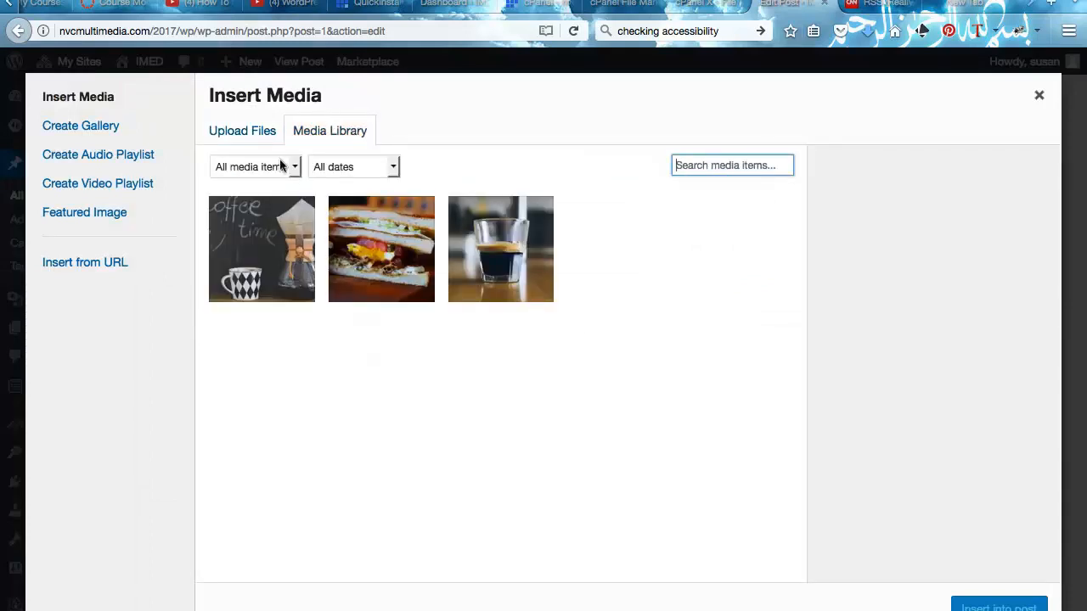
left_click(245, 128)
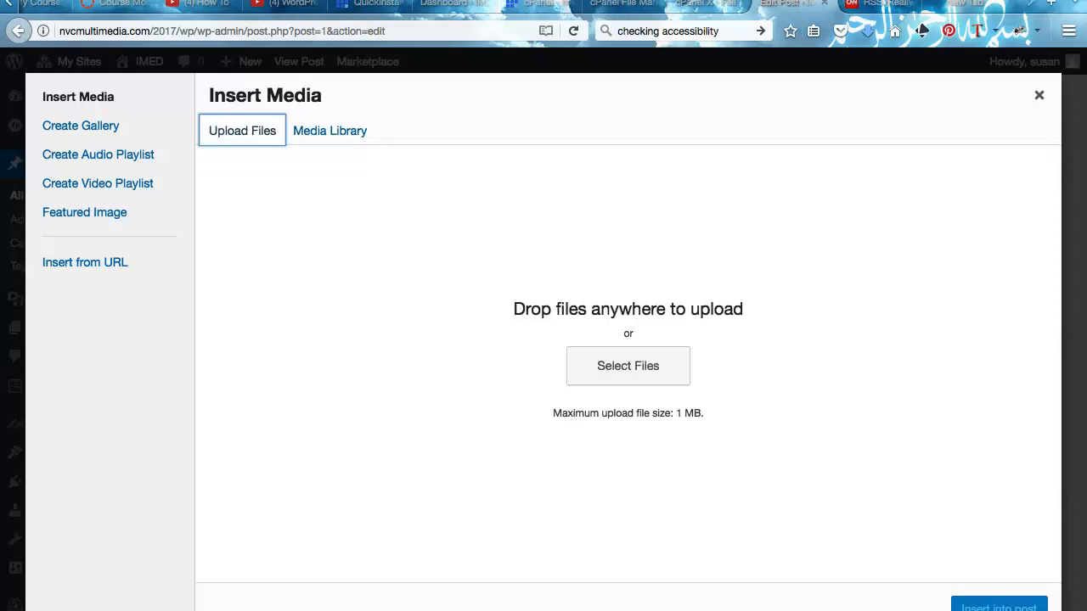
left_click(1038, 94)
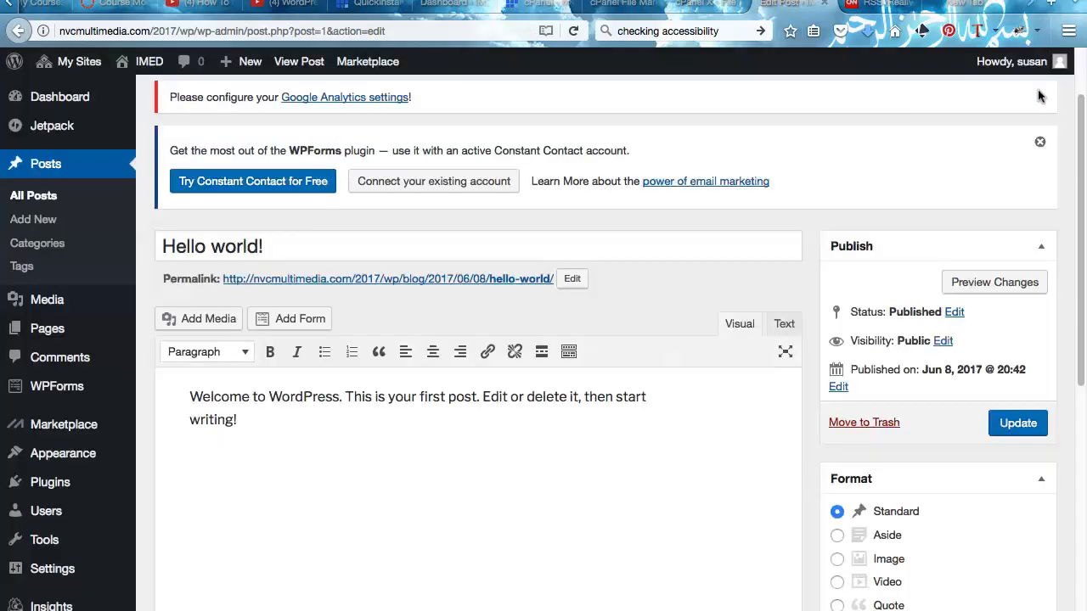
mouse_move(96, 298)
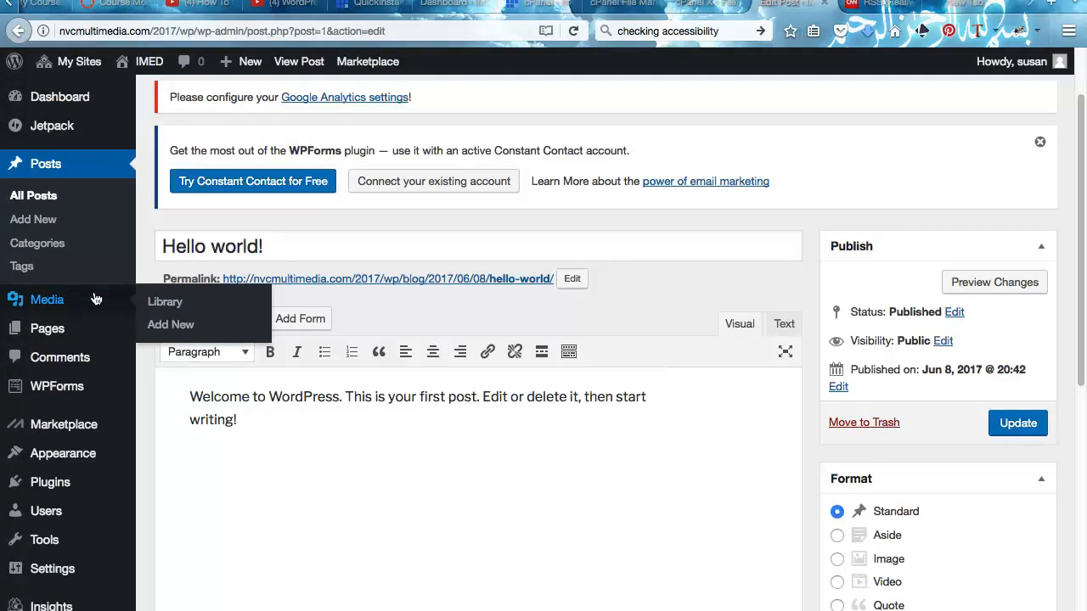
mouse_move(45, 387)
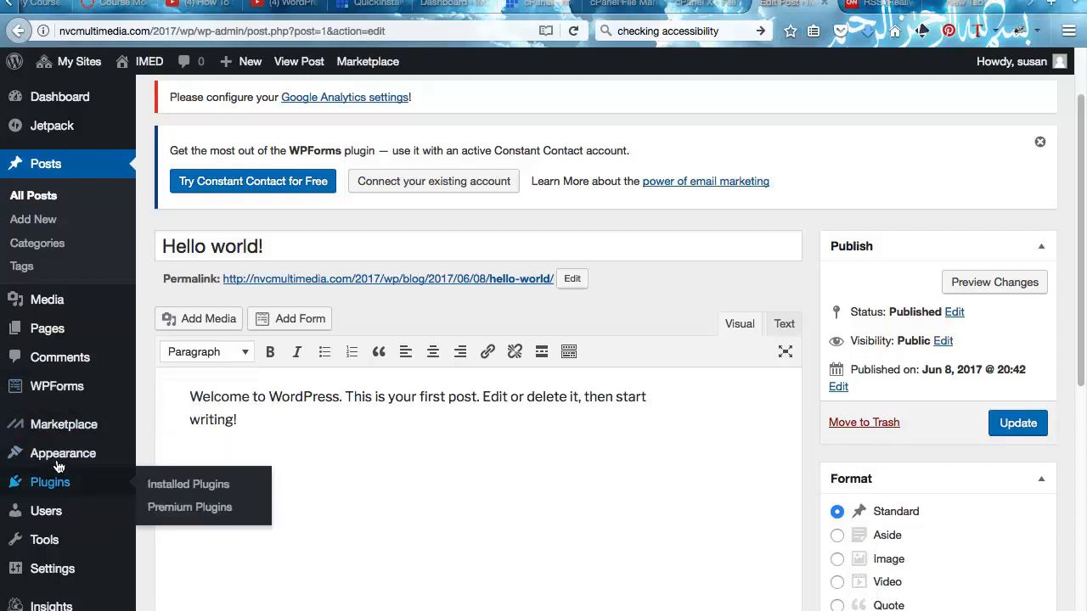
mouse_move(61, 457)
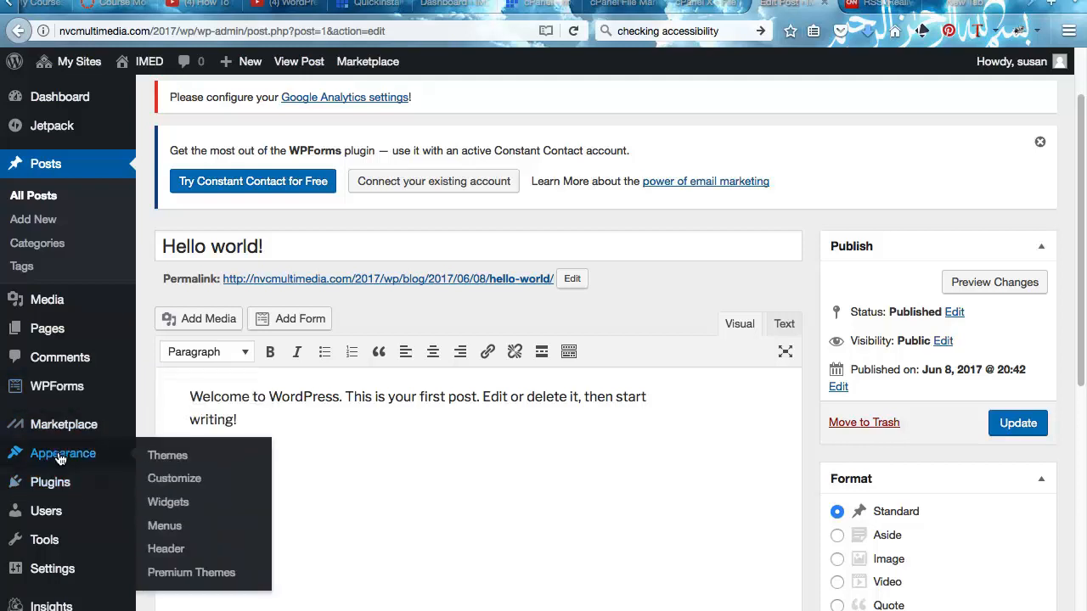
mouse_move(48, 482)
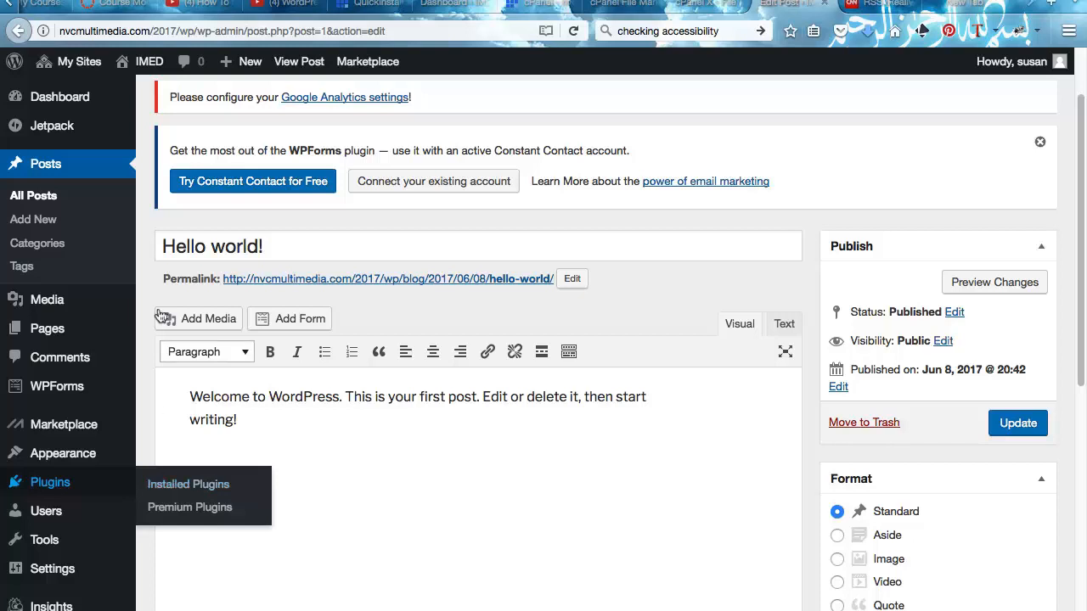
mouse_move(97, 84)
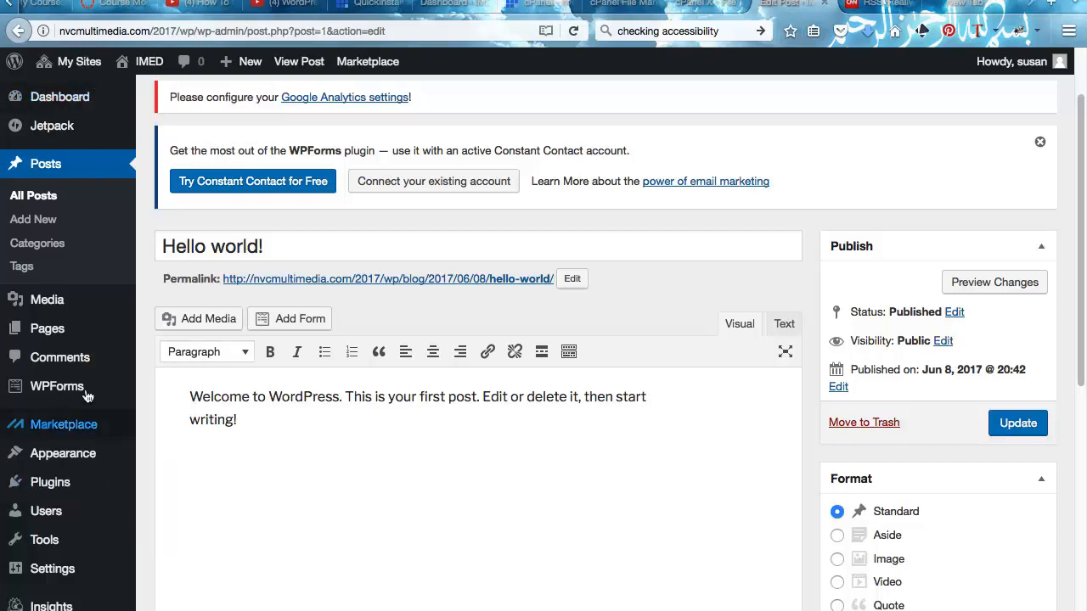
scroll(51, 355, "down", 3)
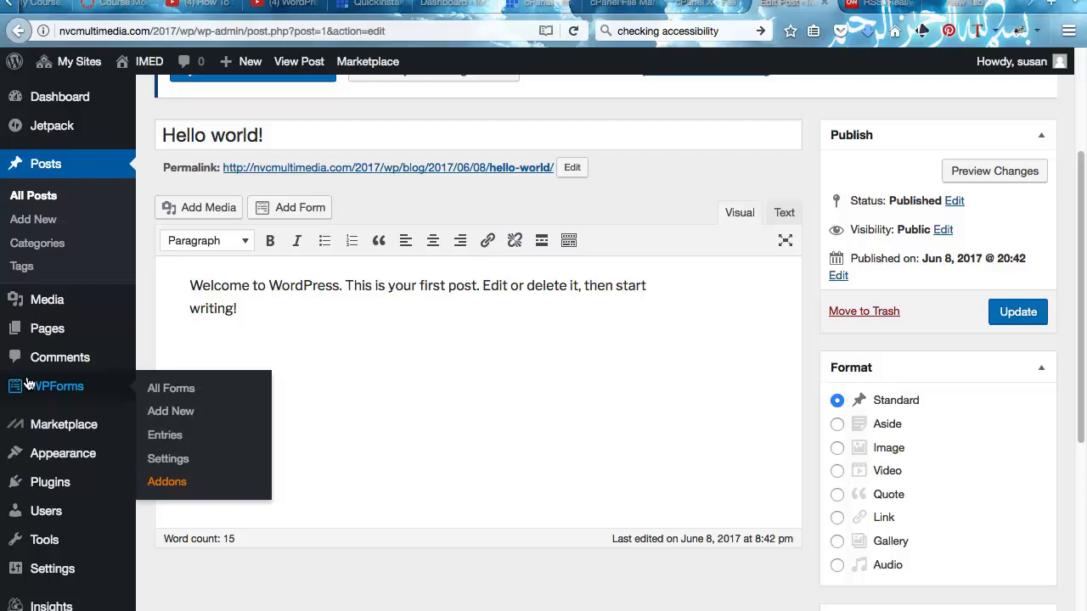
- Scroll through the Hello world post, then go to the IMED site's Plugins page
scroll(28, 385, "down", 2)
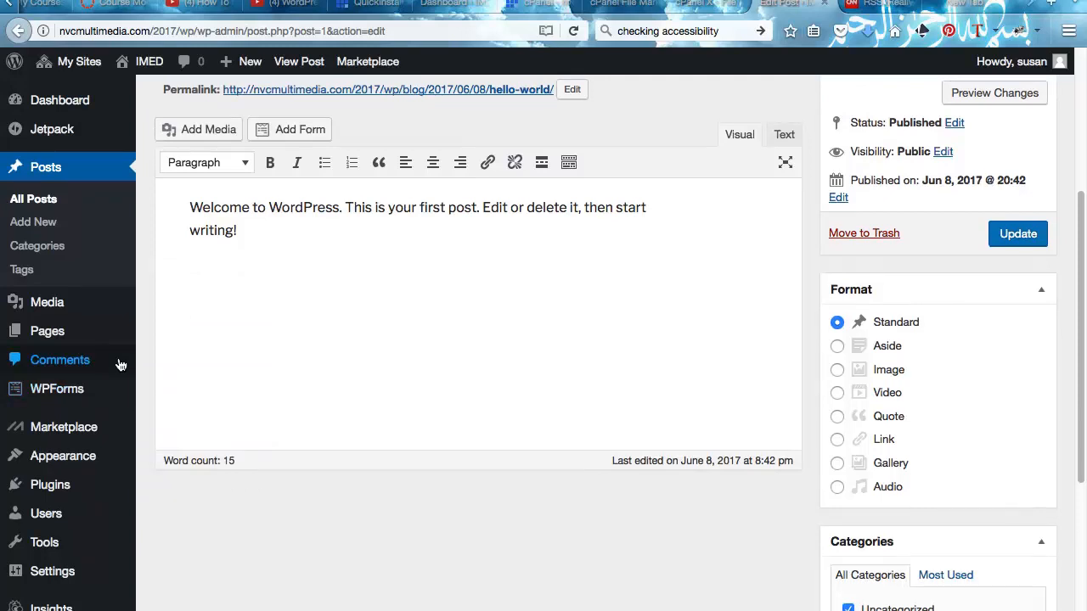
scroll(51, 367, "down", 2)
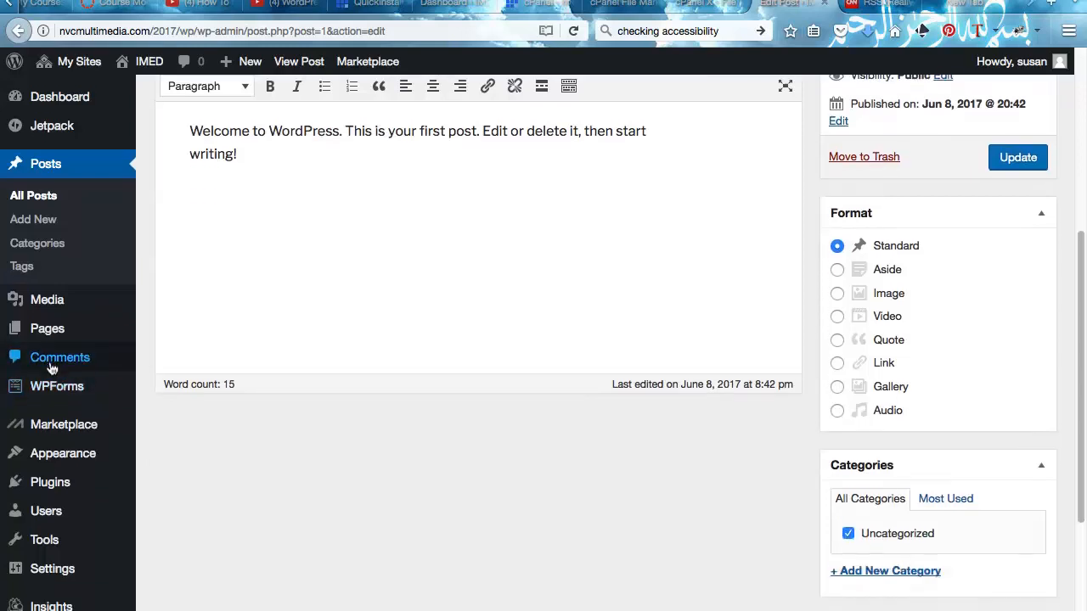
scroll(187, 517, "down", 2)
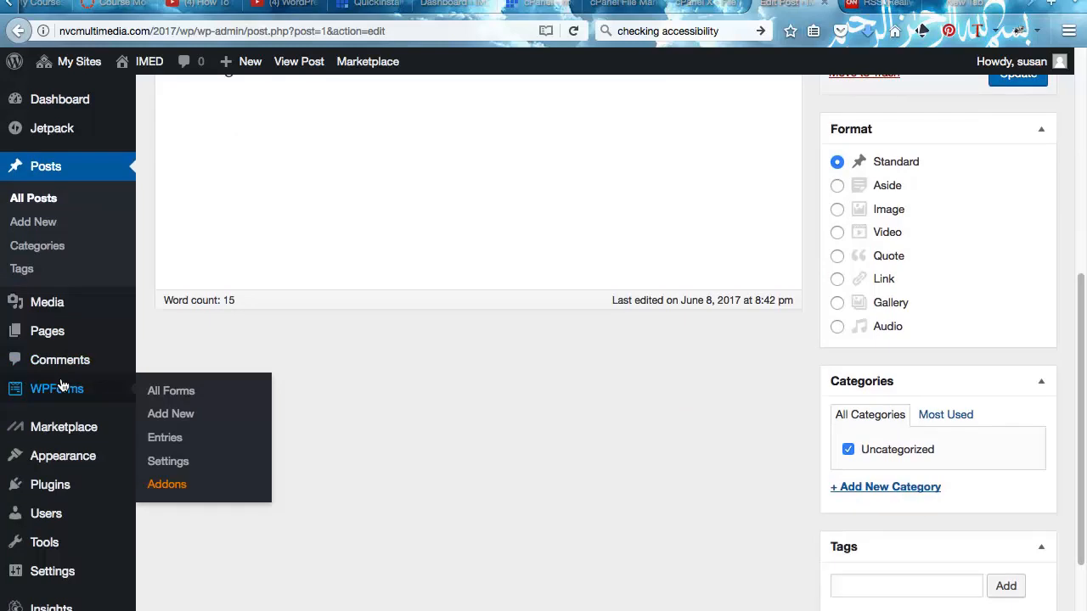
mouse_move(51, 129)
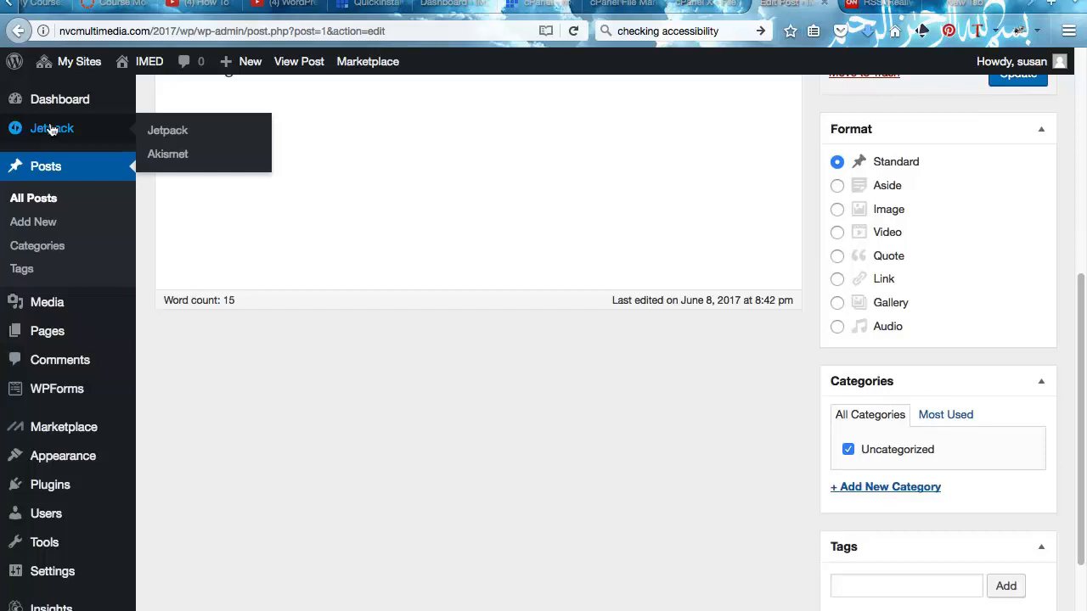
scroll(51, 127, "down", 2)
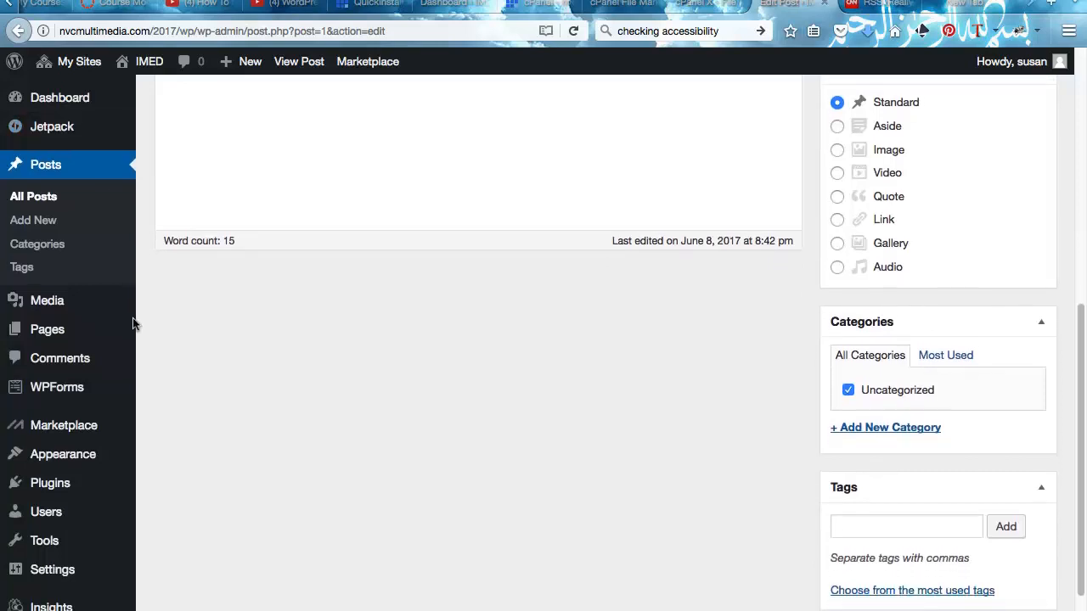
mouse_move(101, 412)
scroll(101, 412, "down", 1)
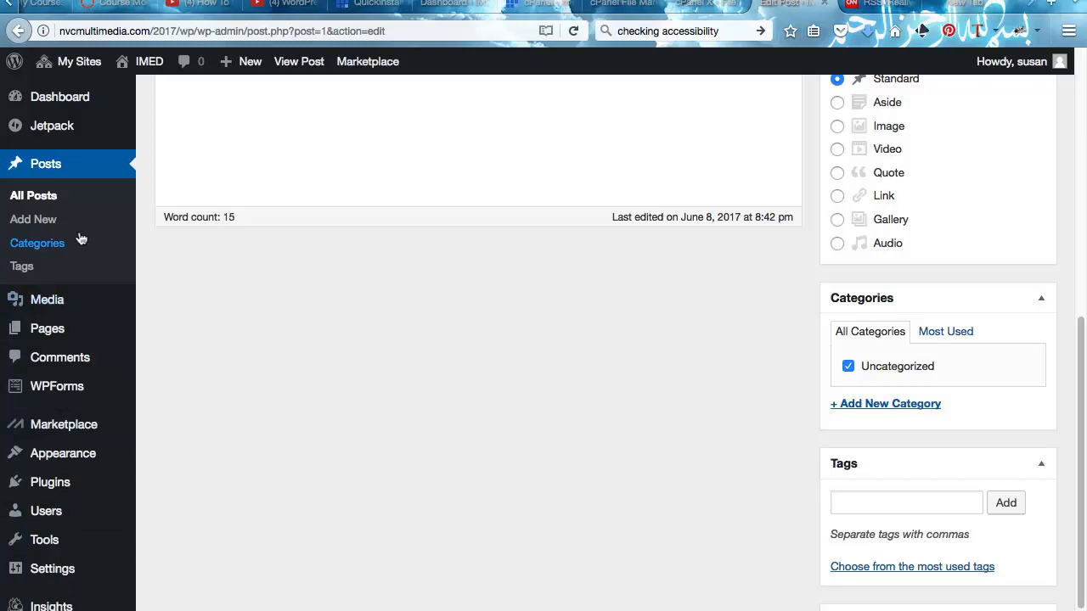
left_click(53, 481)
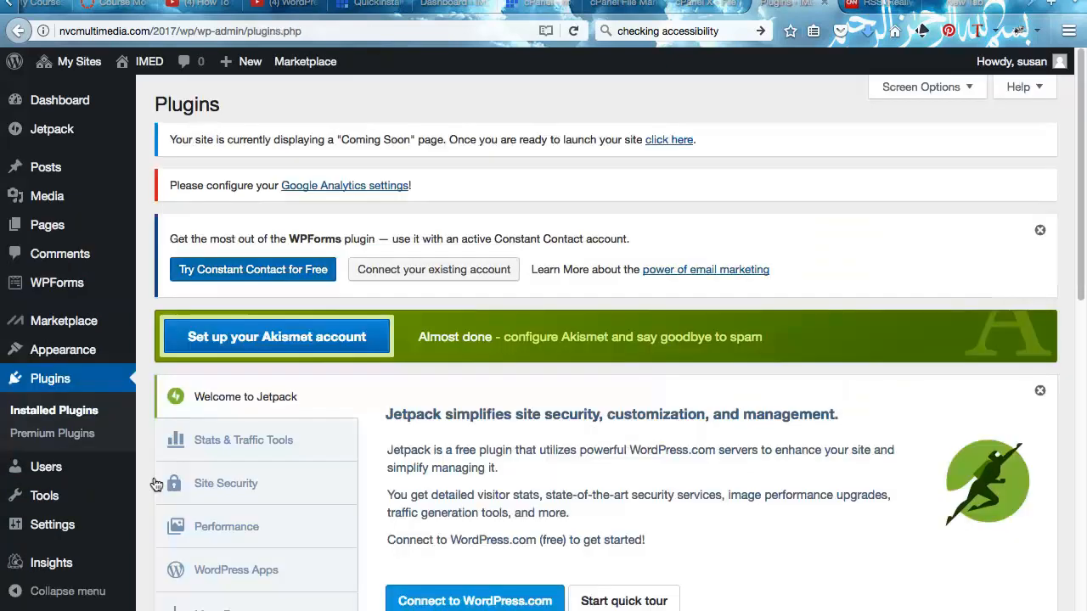
- Open the Network Admin's Plugins list from My Sites
scroll(323, 201, "down", 4)
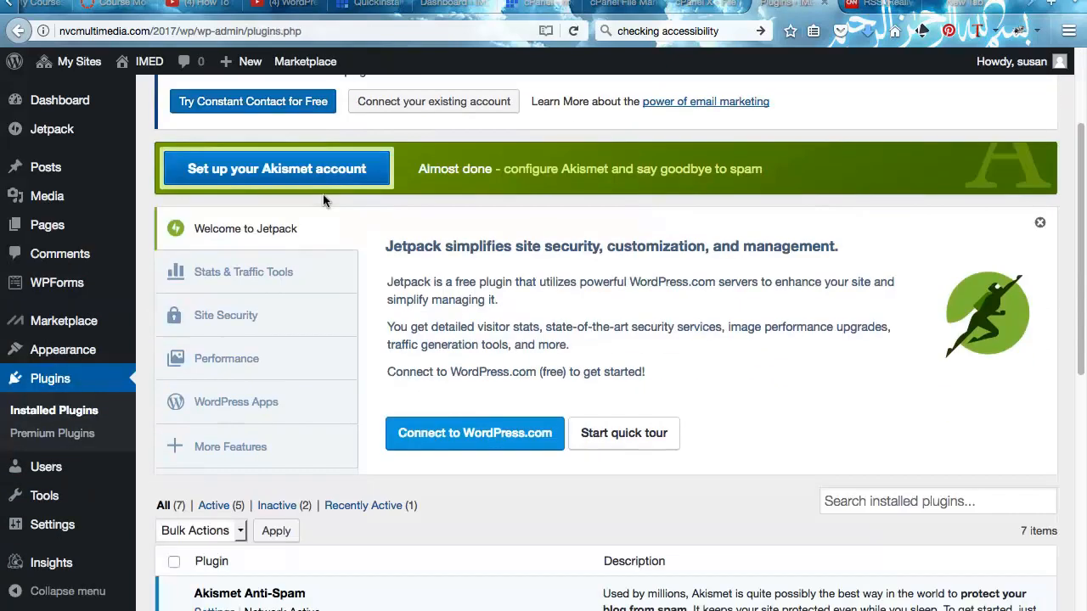
scroll(323, 200, "down", 5)
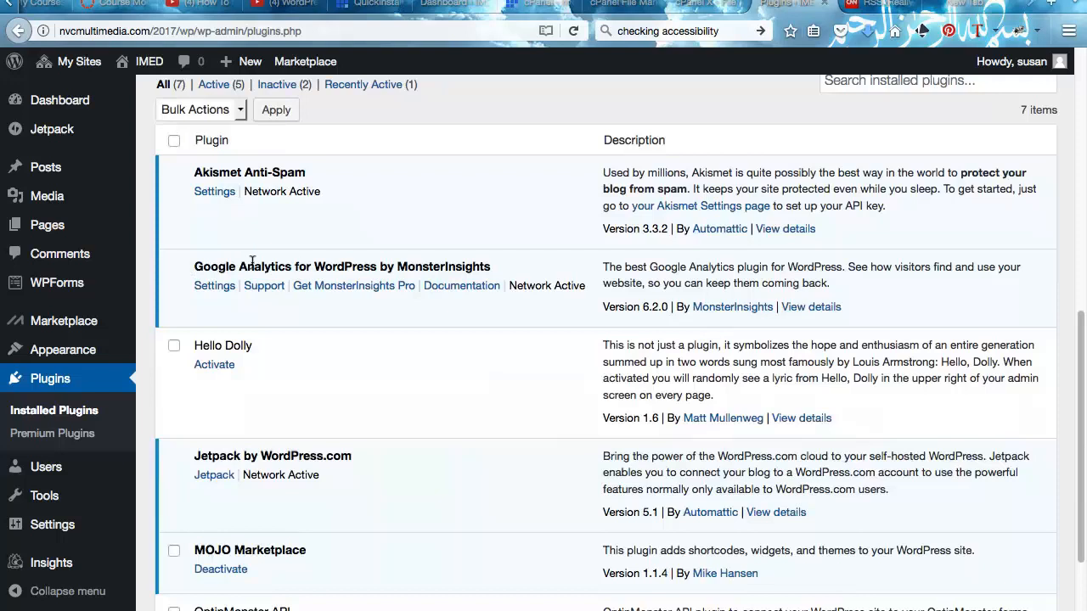
scroll(252, 263, "down", 1)
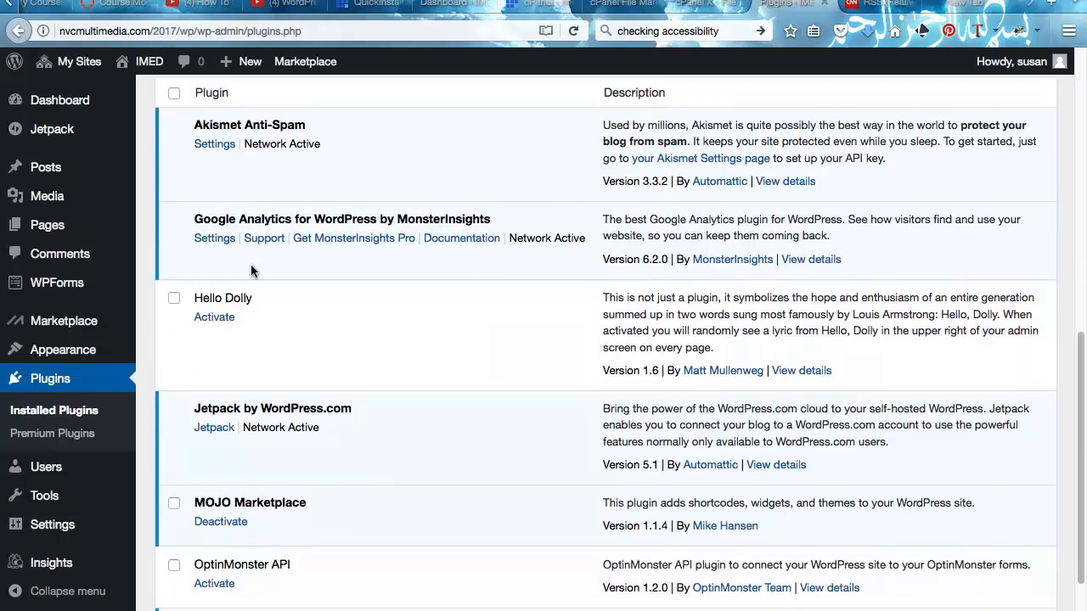
scroll(251, 270, "down", 4)
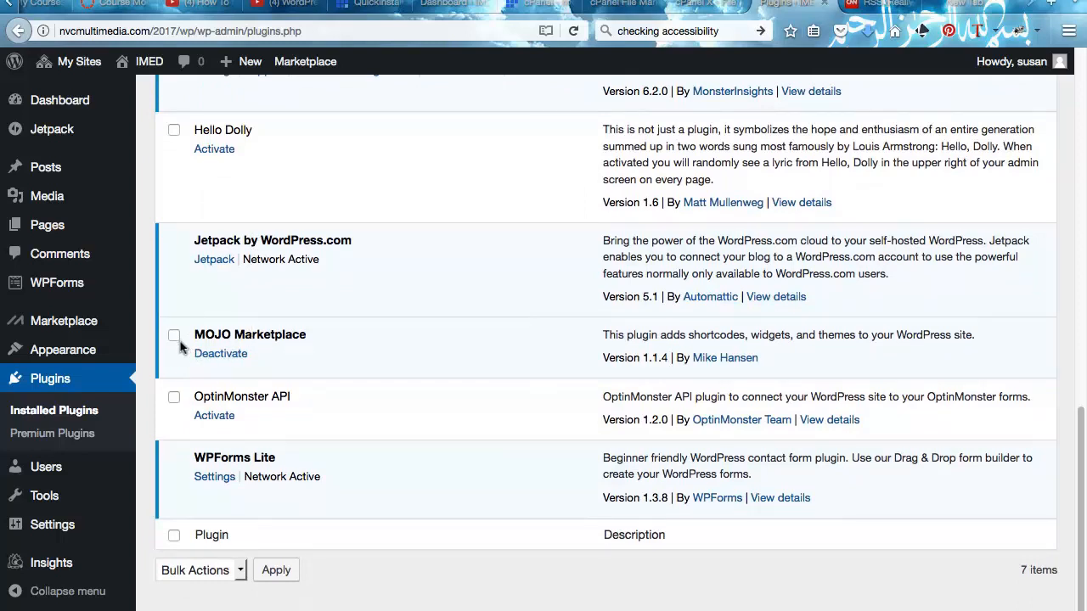
scroll(179, 346, "up", 12)
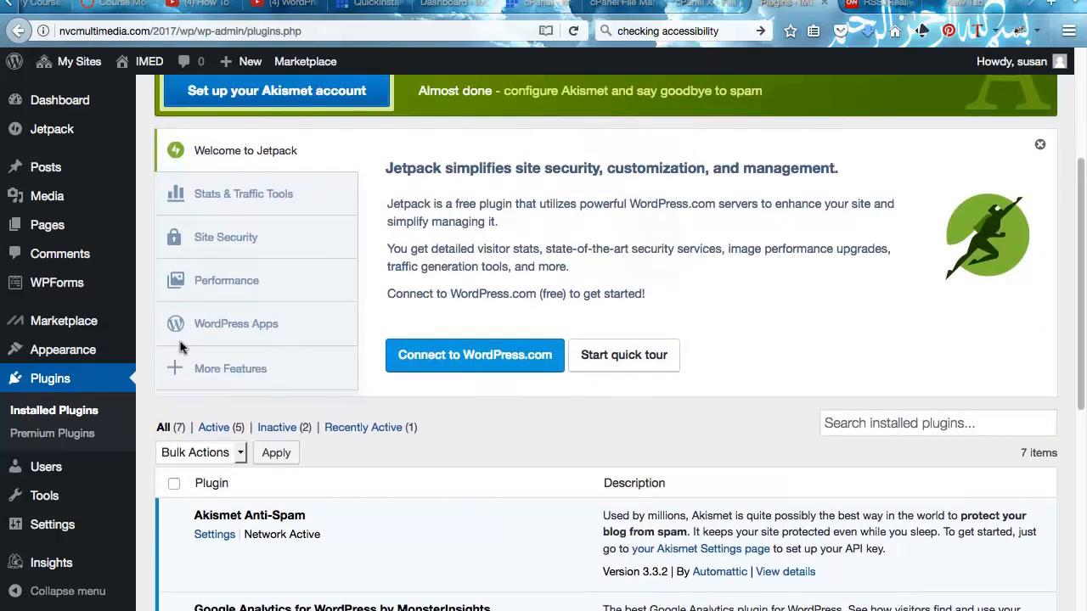
scroll(179, 346, "up", 6)
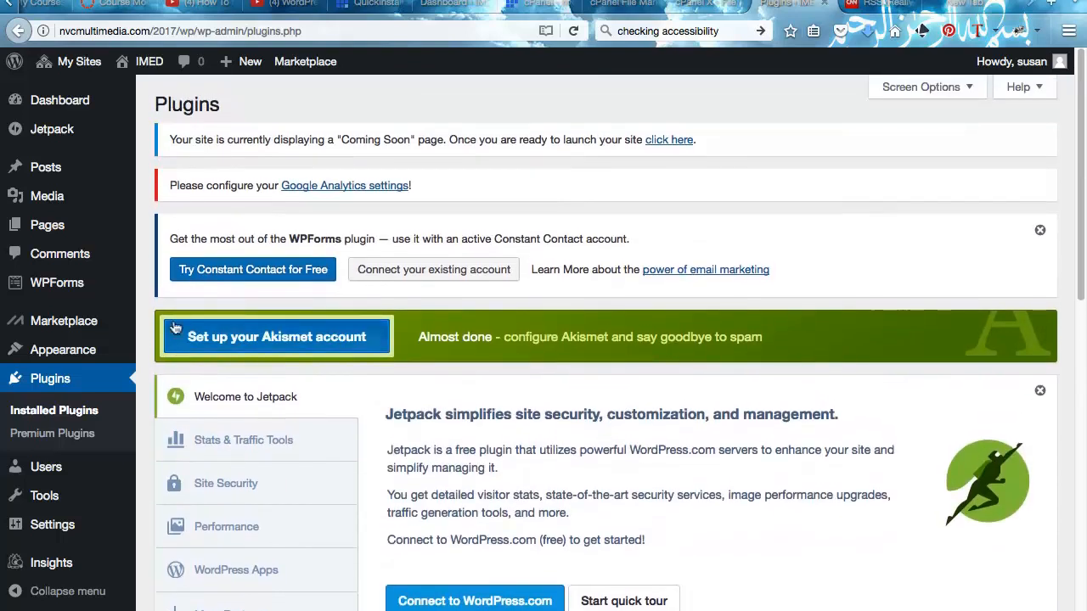
mouse_move(79, 56)
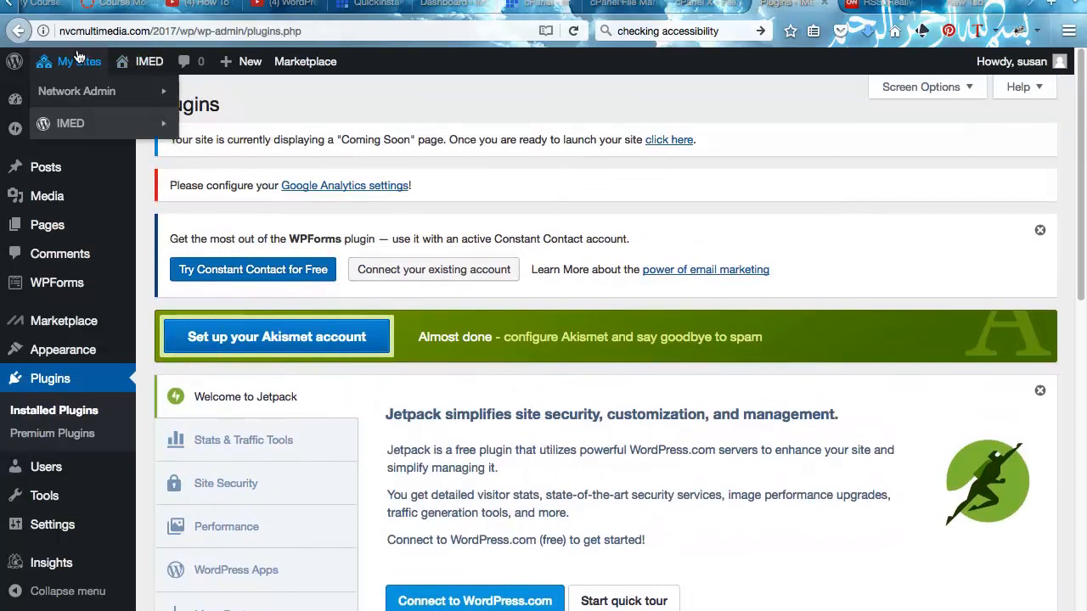
mouse_move(86, 90)
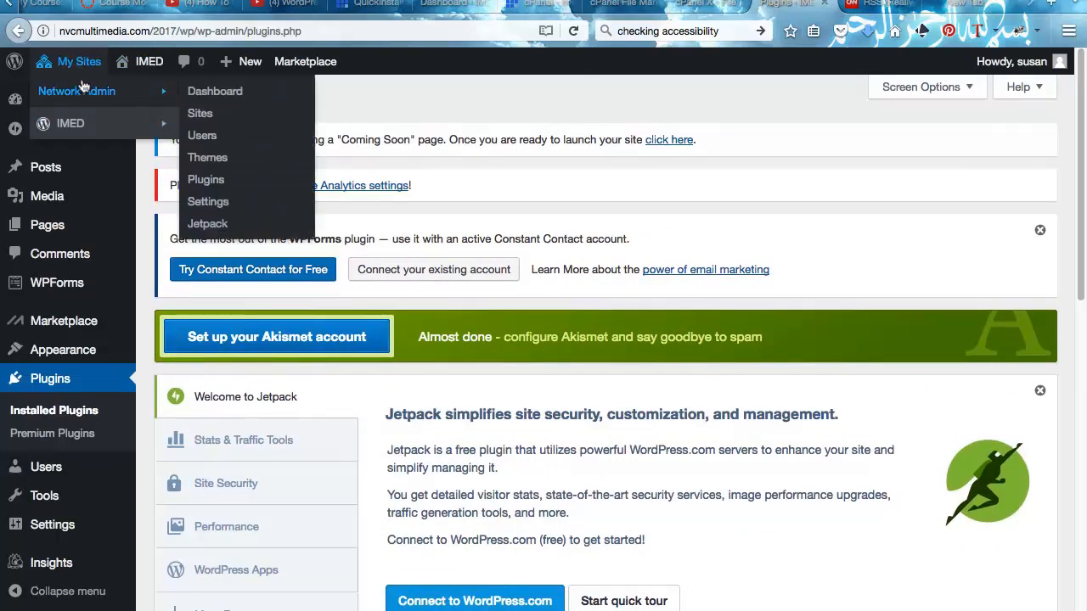
left_click(198, 181)
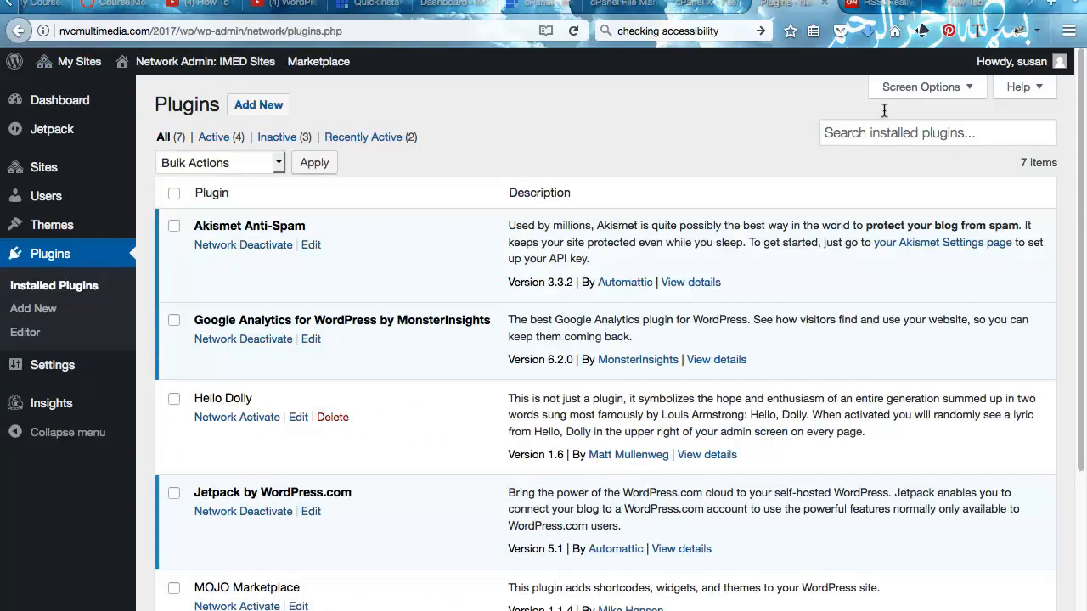
- Search installed plugins for 'image gallery', then start a directory search under Add New
left_click(865, 129)
type("i")
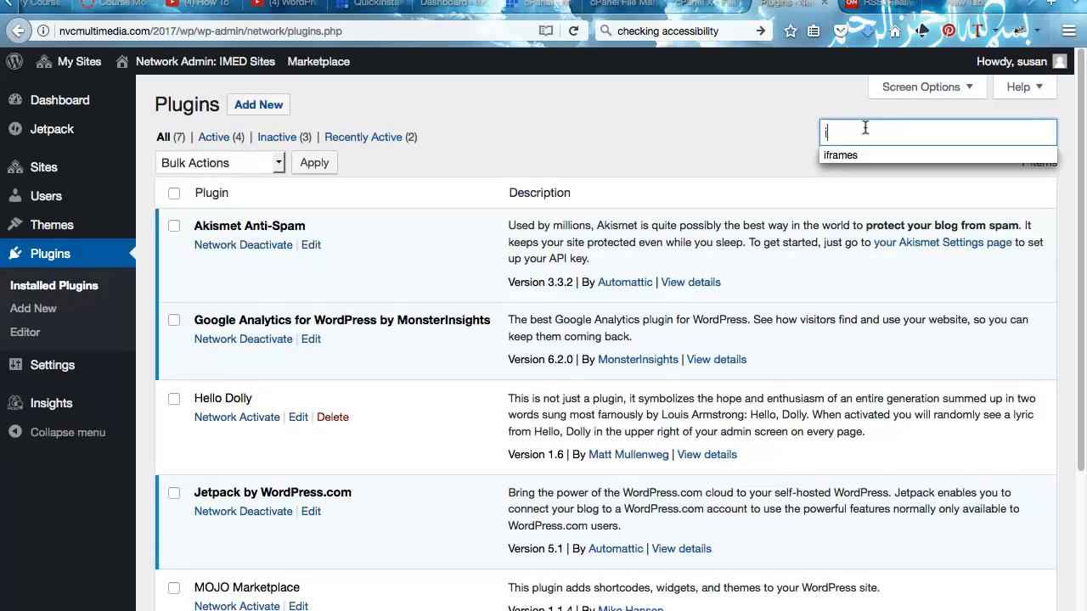
type("mage gallery")
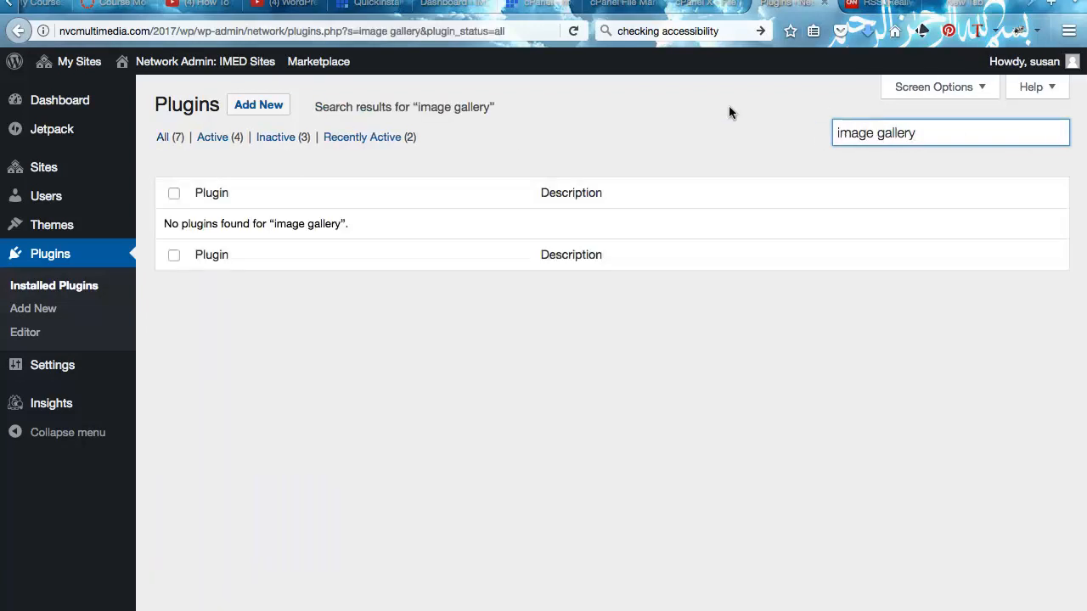
left_click(258, 105)
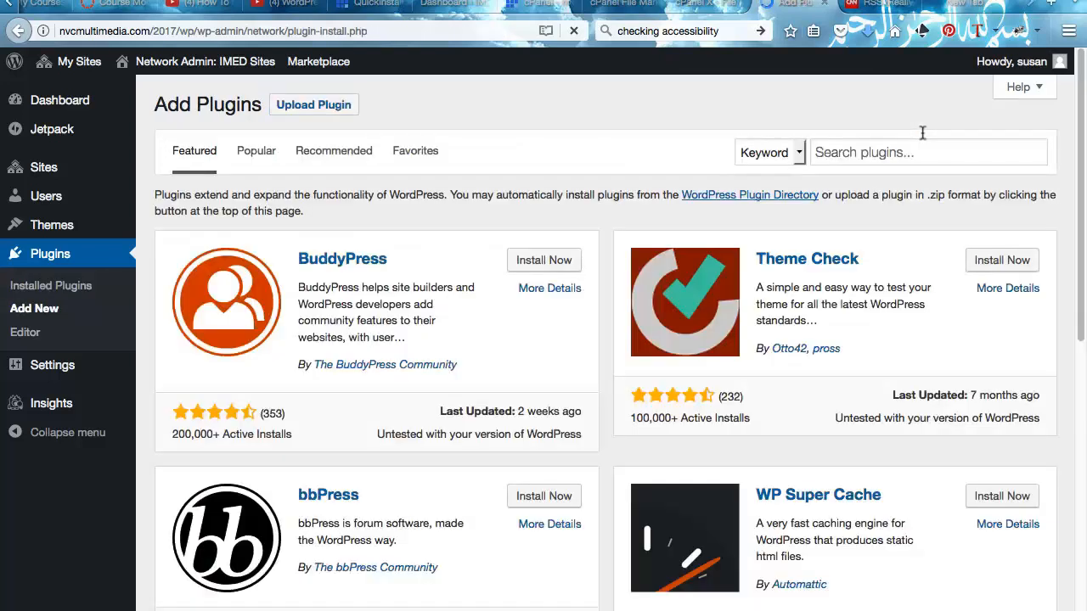
left_click(884, 141)
- Search the plugin directory for 'gallery' and install NextGEN Gallery
type("gallery")
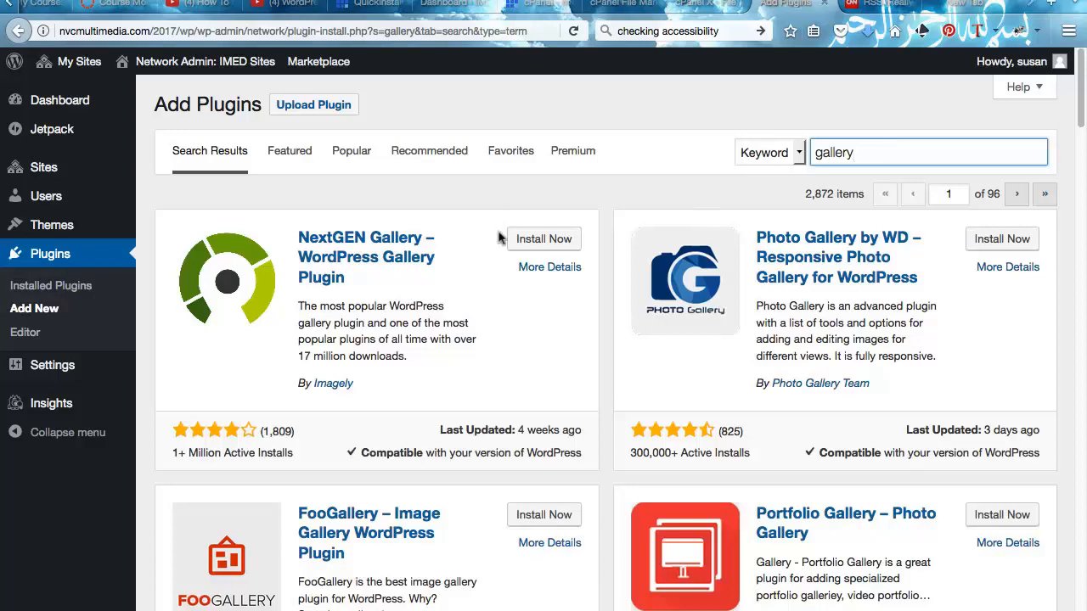
scroll(441, 326, "down", 2)
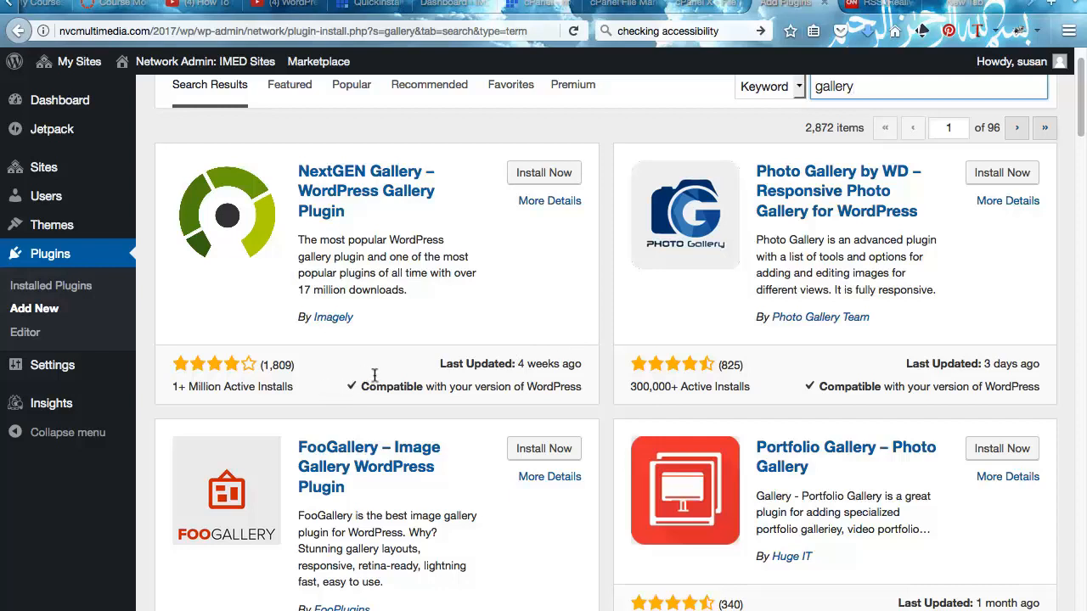
scroll(532, 379, "down", 1)
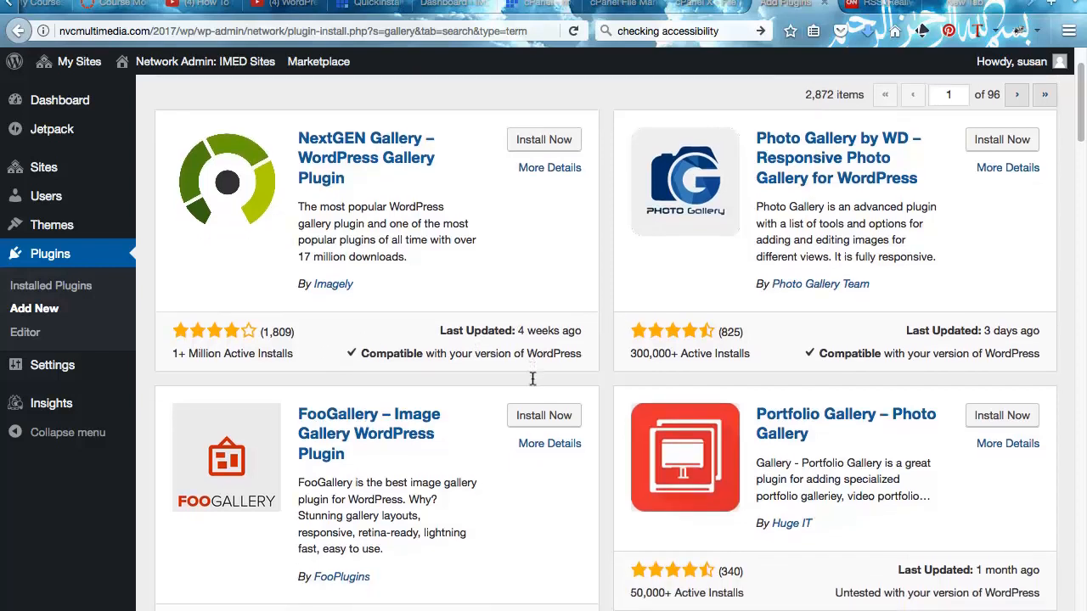
scroll(531, 382, "down", 2)
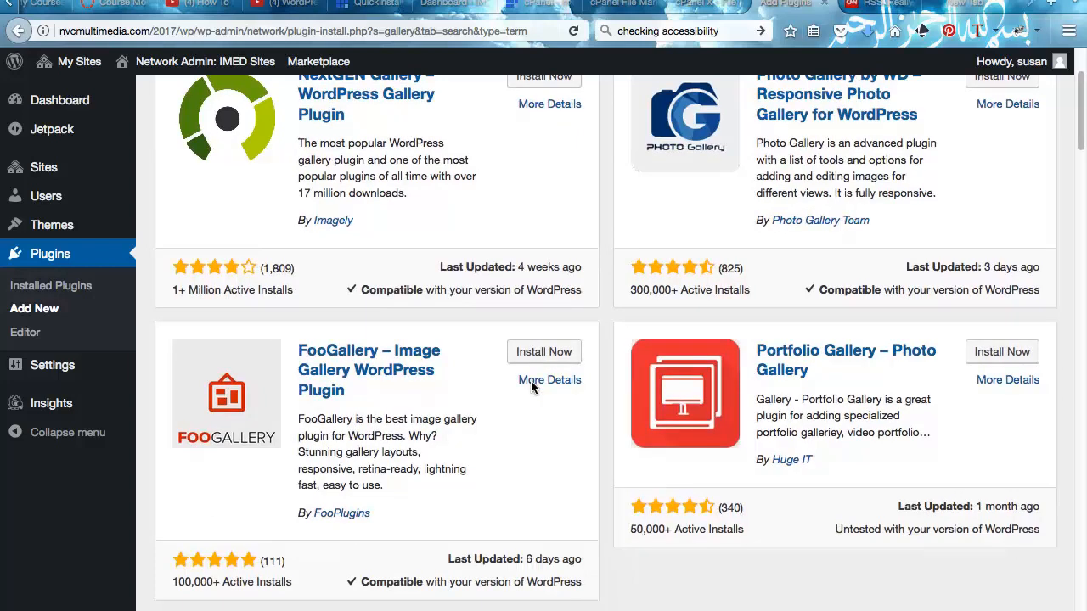
scroll(531, 381, "down", 1)
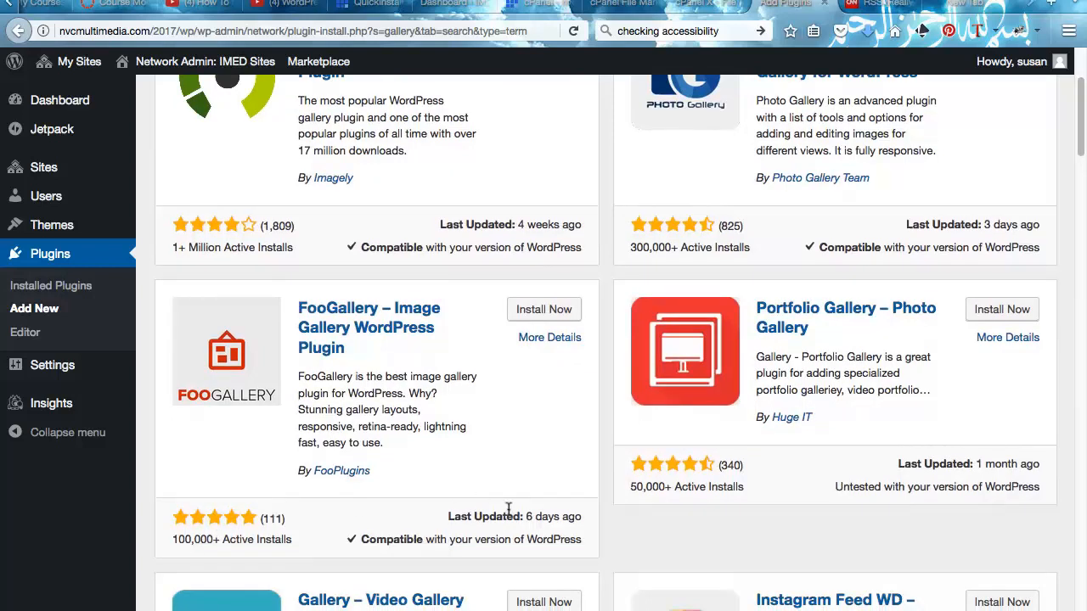
scroll(509, 507, "down", 1)
scroll(509, 508, "up", 3)
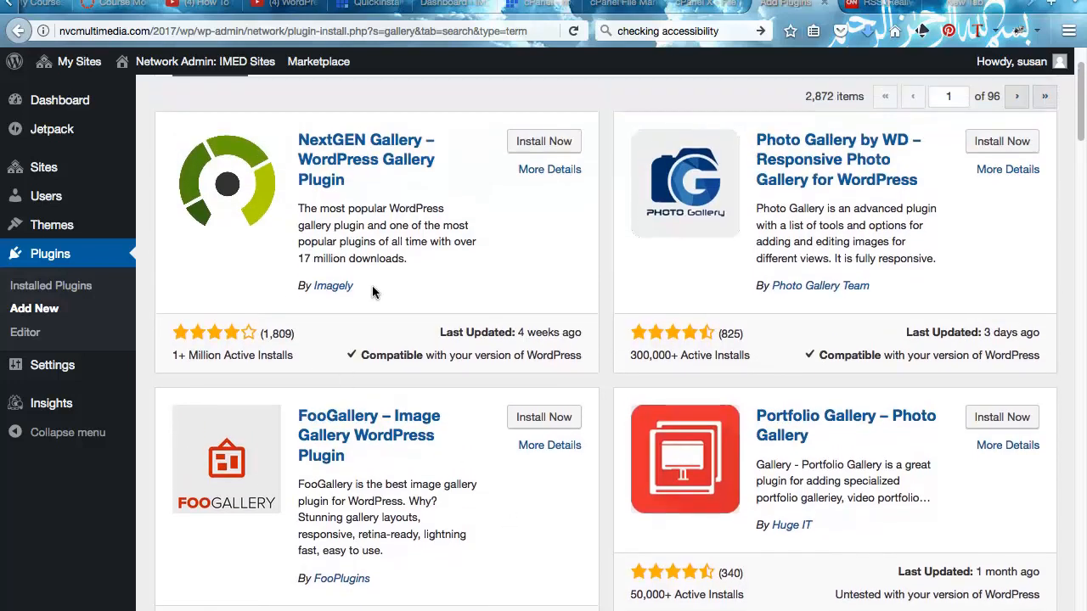
left_click(536, 141)
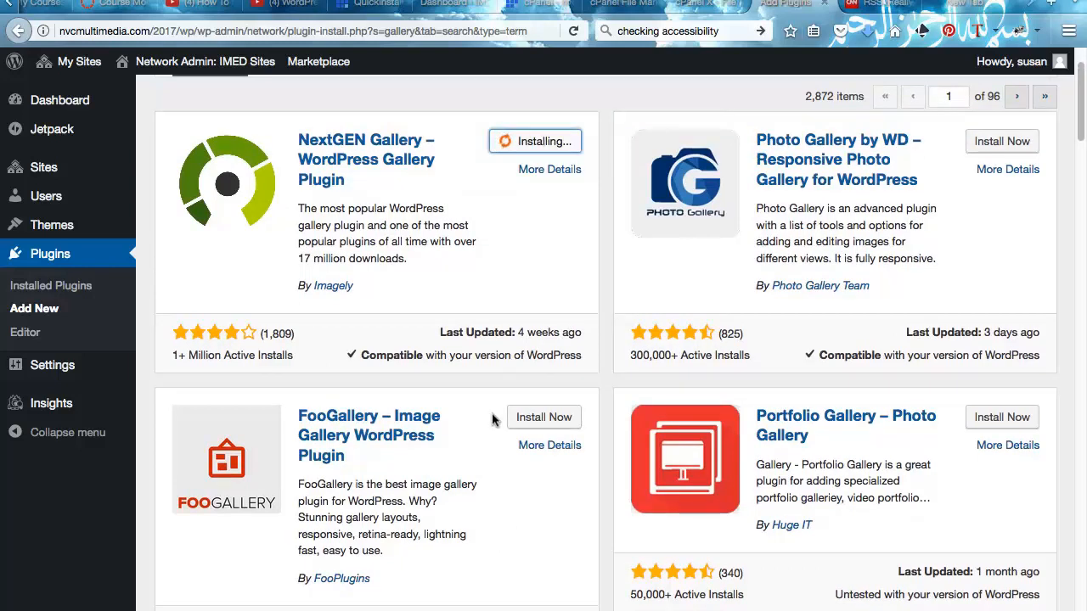
- Install FooGallery from the same 'gallery' search results
scroll(482, 488, "down", 3)
scroll(482, 488, "down", 3)
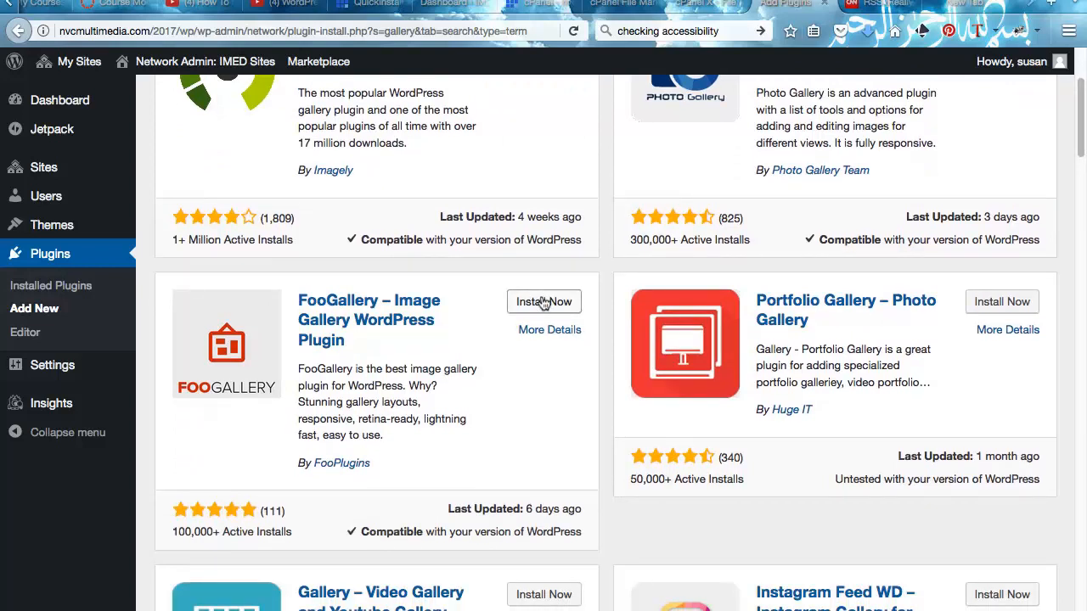
left_click(543, 303)
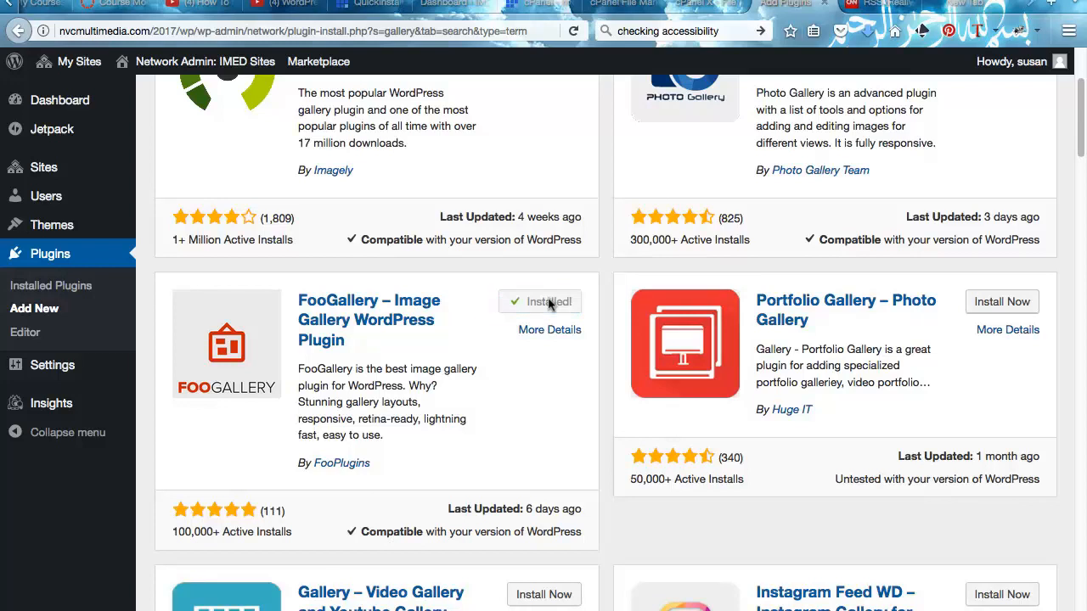
scroll(549, 307, "up", 5)
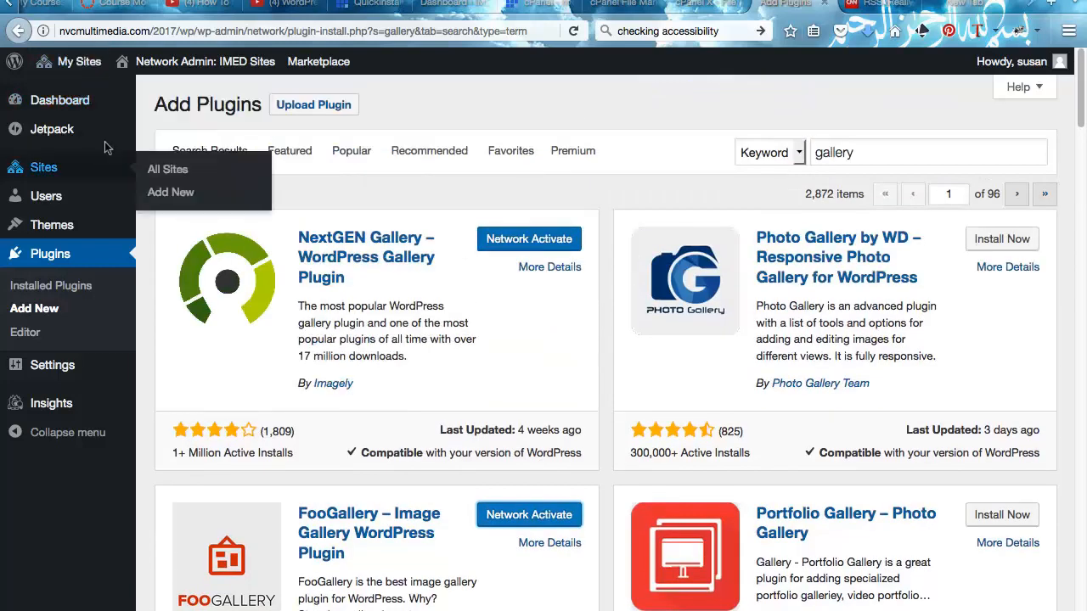
- Network-activate FooGallery from the installed plugins list
left_click(37, 289)
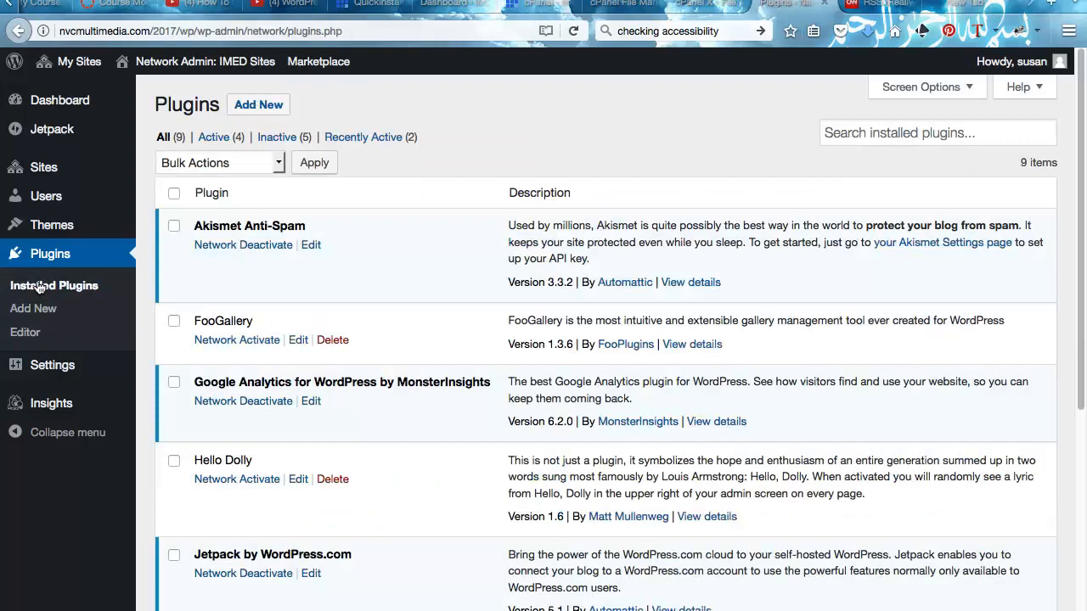
scroll(263, 257, "down", 2)
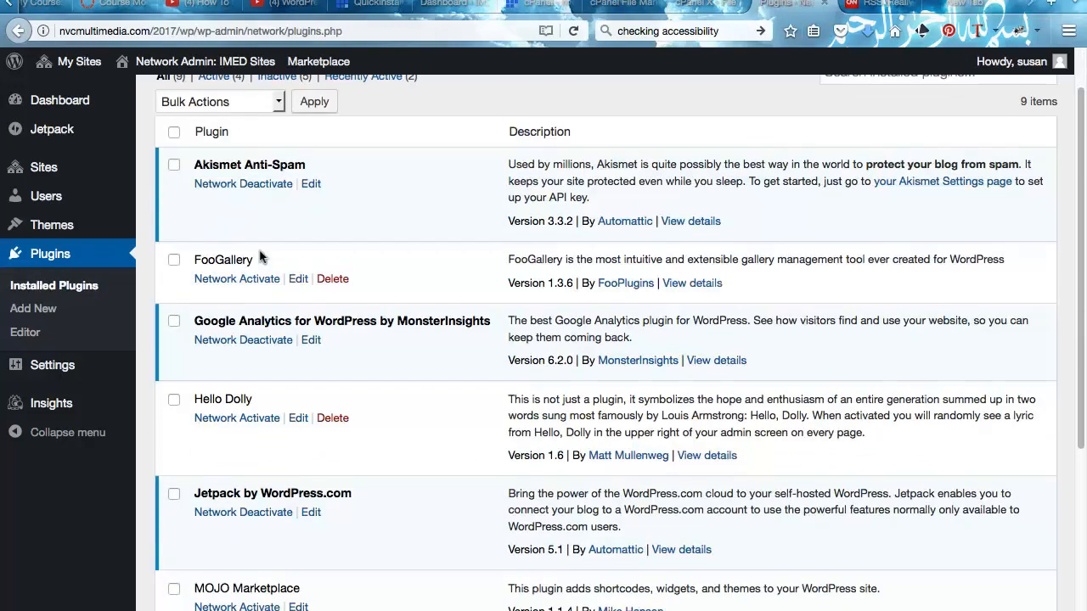
left_click(231, 279)
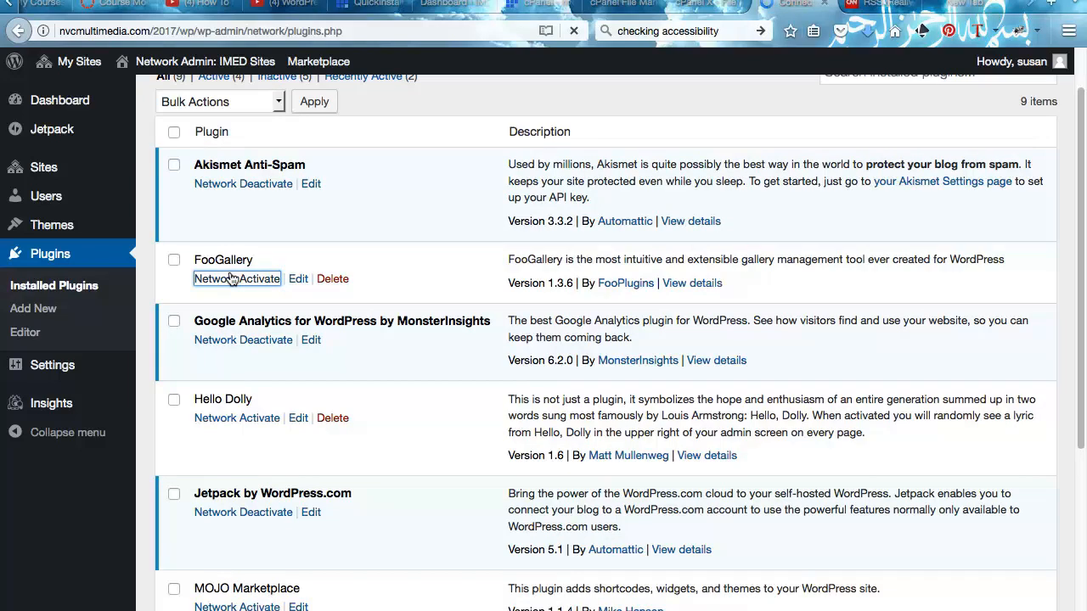
- Network-activate NextGEN Gallery further down the plugins list
scroll(237, 276, "down", 1)
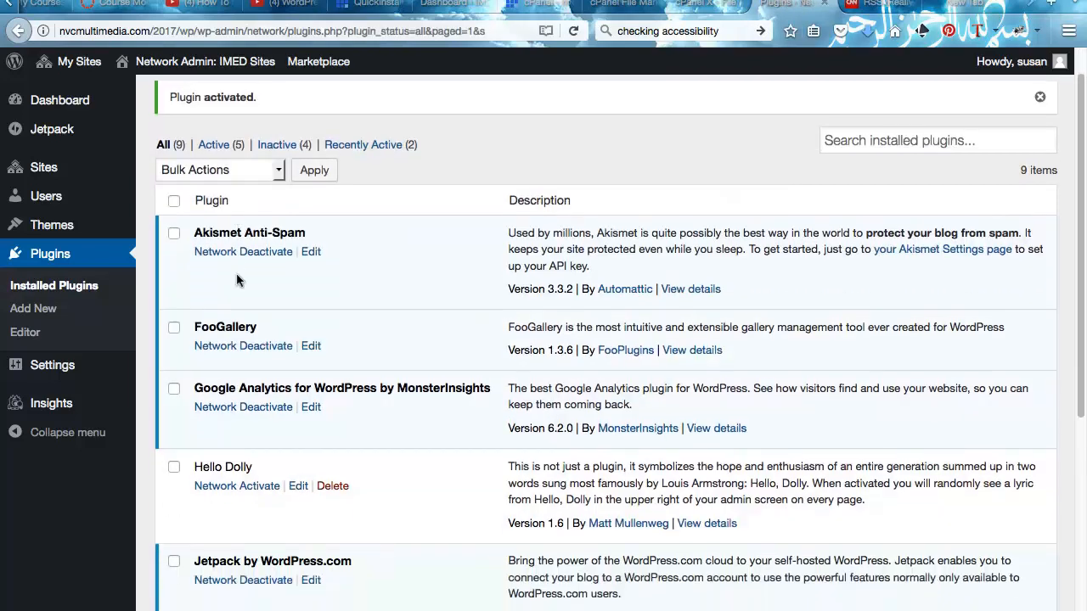
scroll(237, 280, "down", 4)
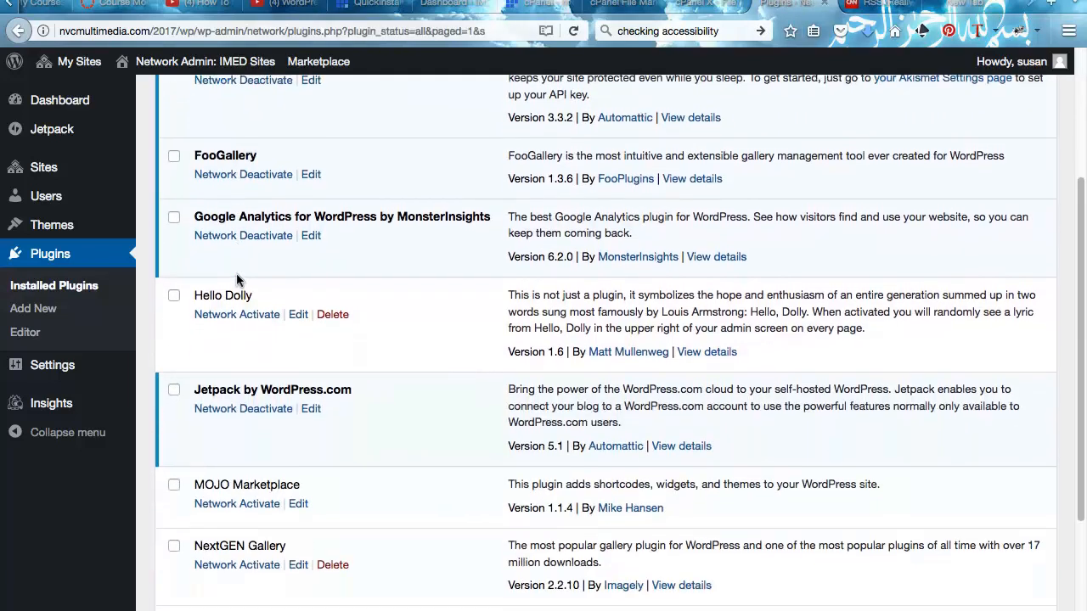
scroll(237, 280, "down", 5)
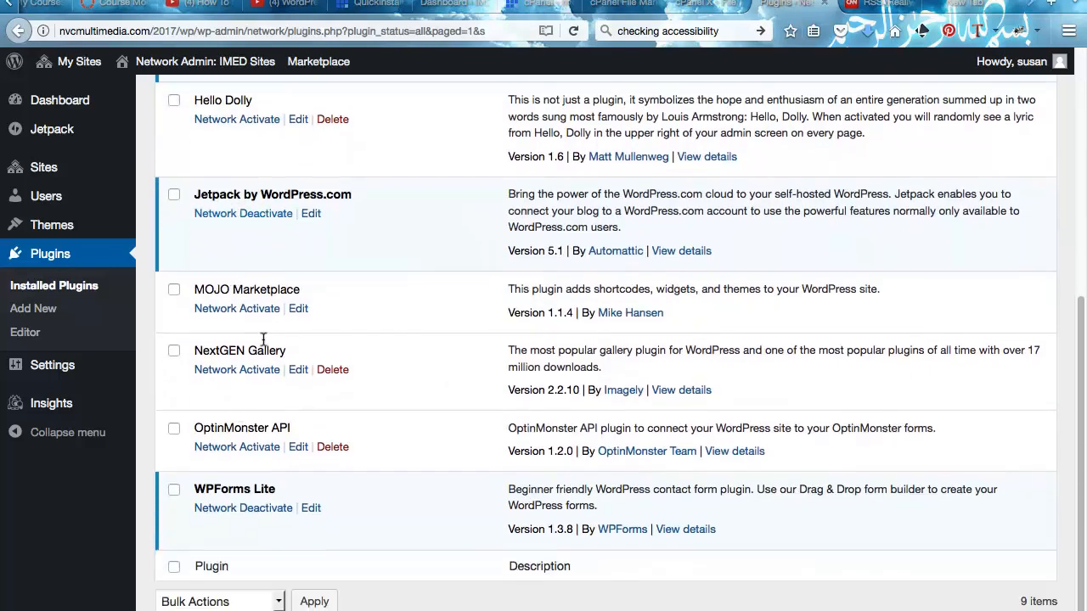
scroll(263, 339, "up", 6)
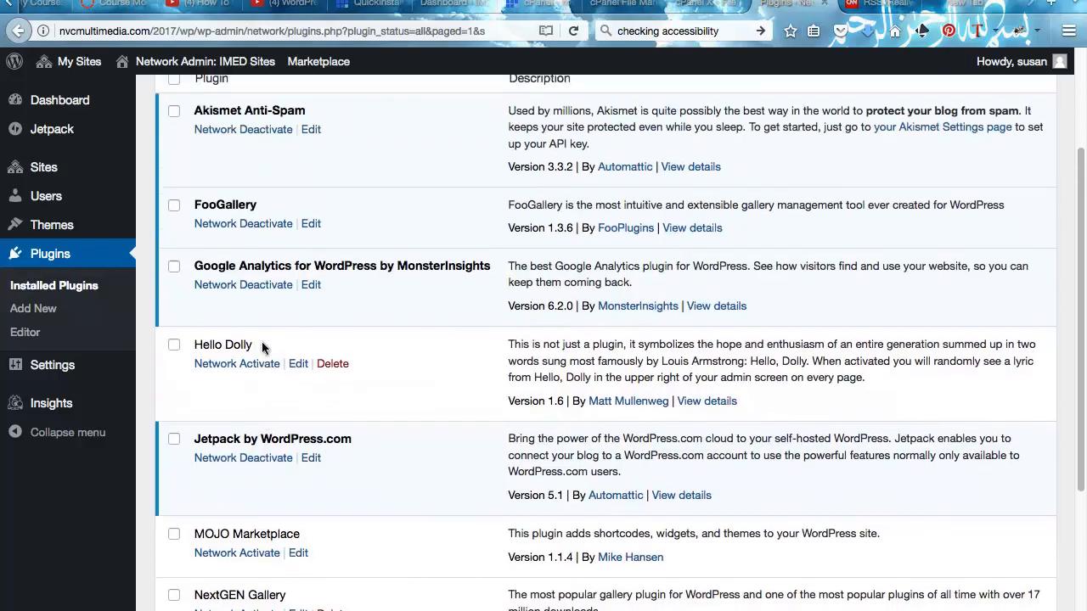
scroll(261, 349, "up", 1)
scroll(263, 348, "down", 6)
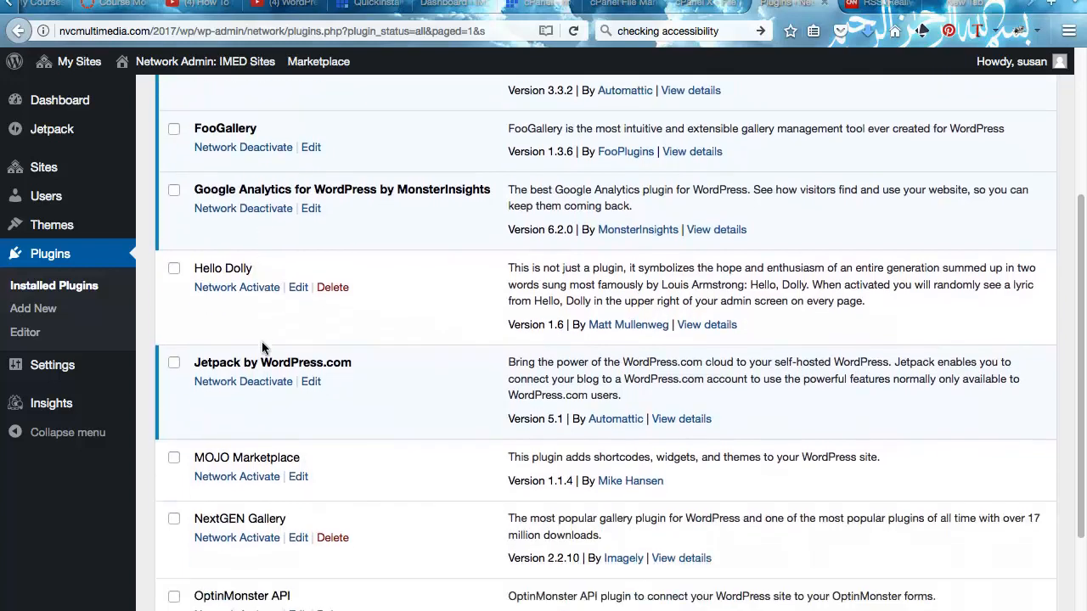
scroll(262, 347, "down", 1)
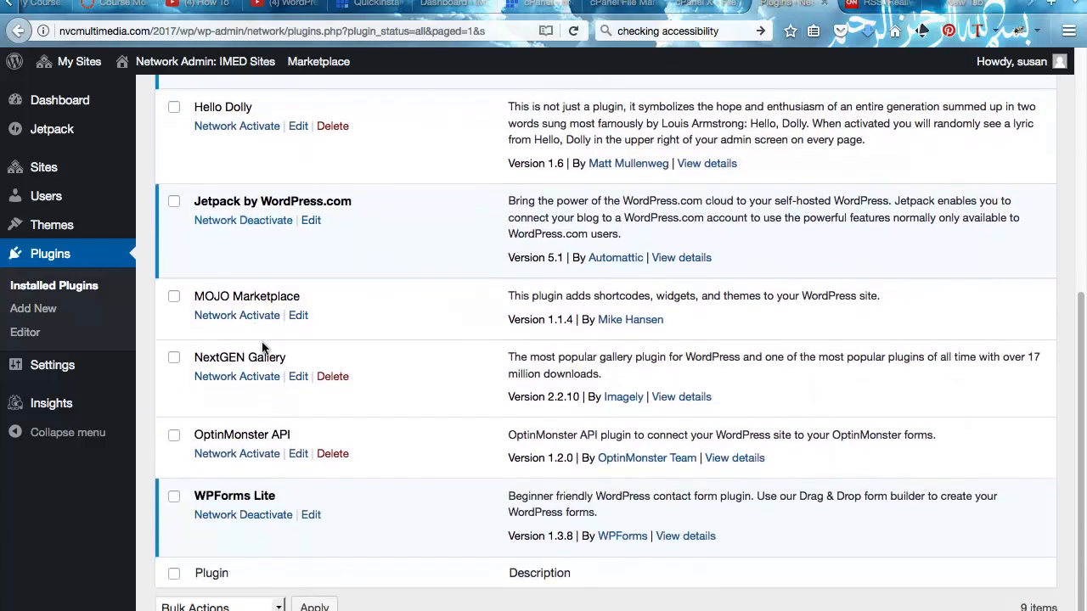
left_click(230, 376)
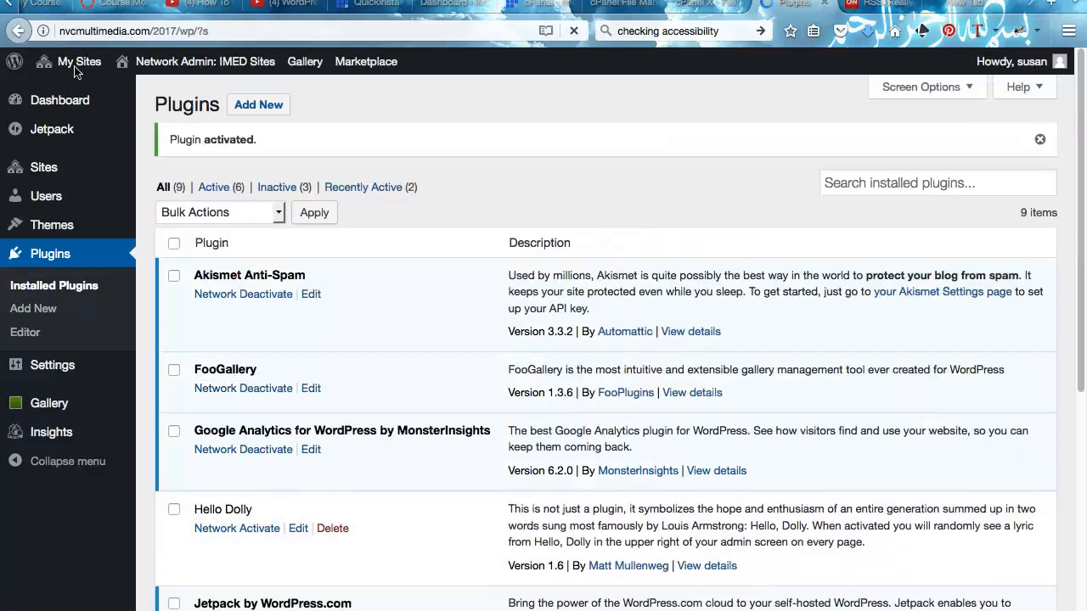
- Go to the IMED site's dashboard from My Sites
mouse_move(73, 64)
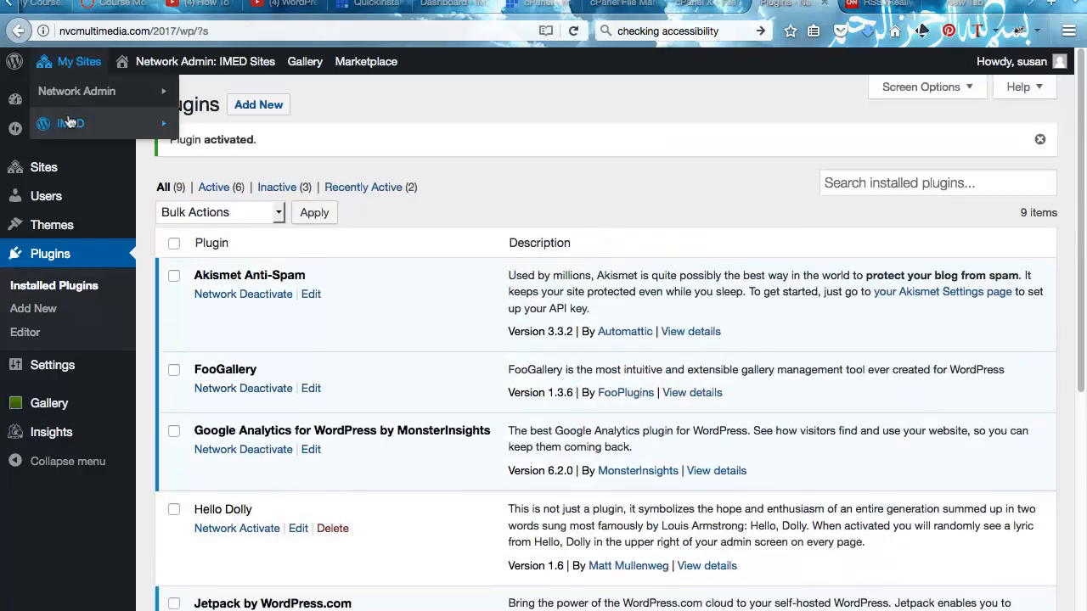
mouse_move(69, 123)
left_click(219, 123)
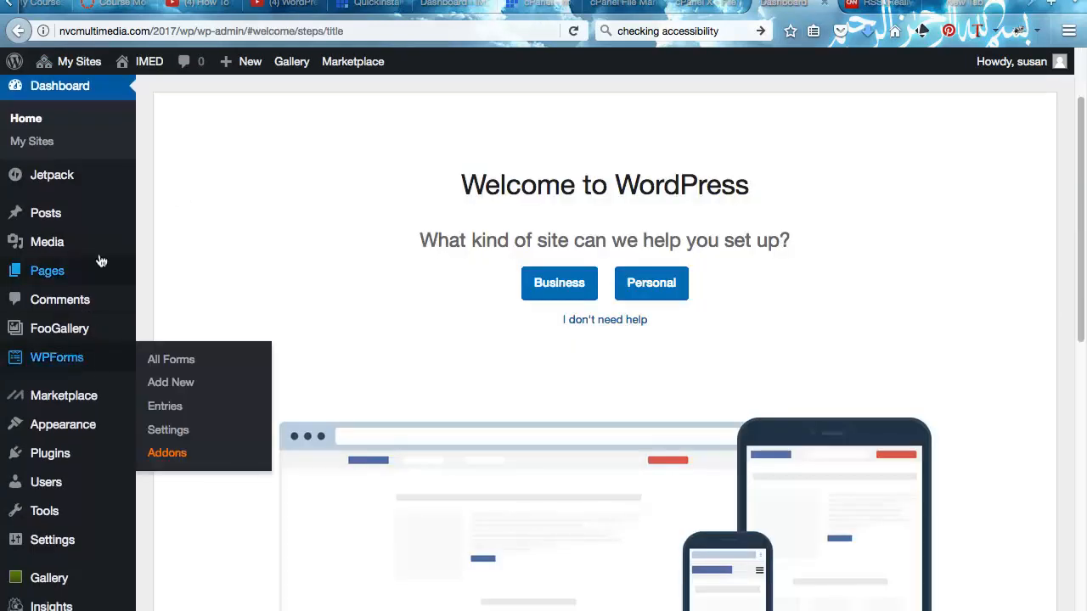
- Open FooGallery, skip the opt-in request, and start adding a new gallery
mouse_move(100, 261)
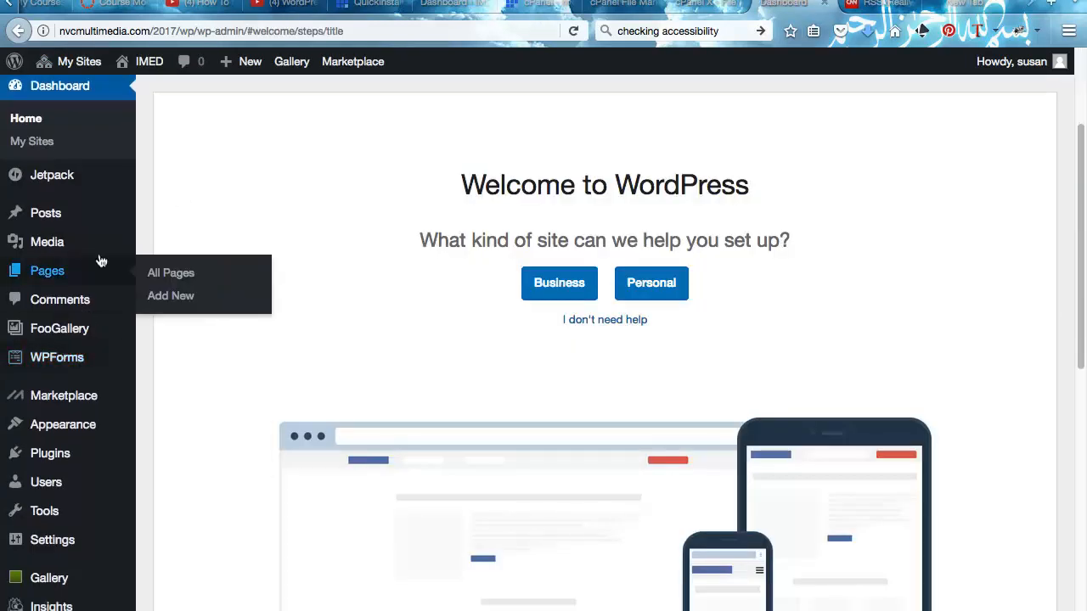
left_click(63, 328)
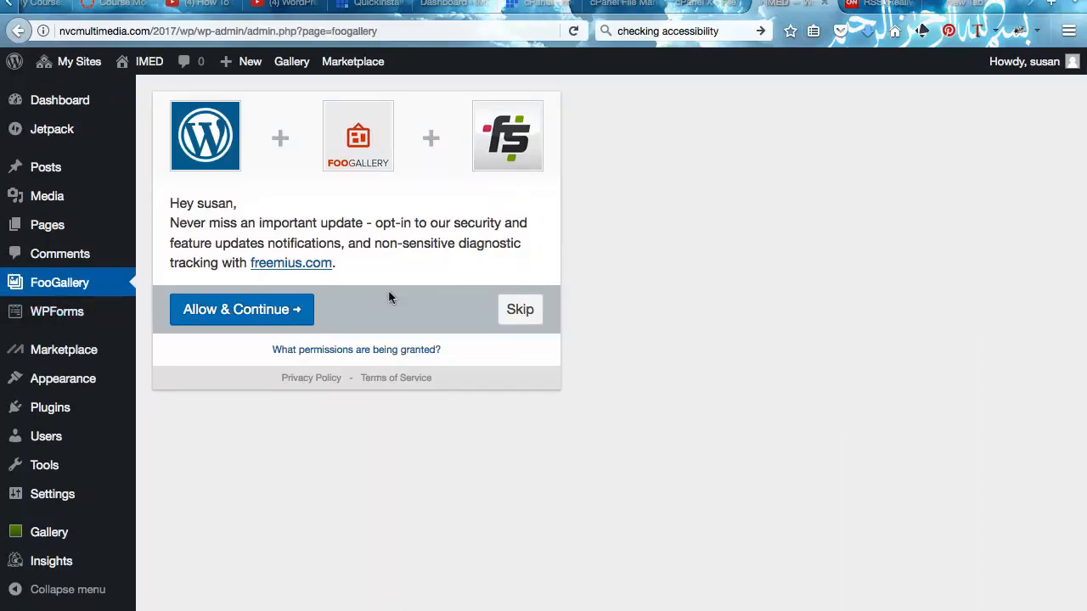
left_click(519, 310)
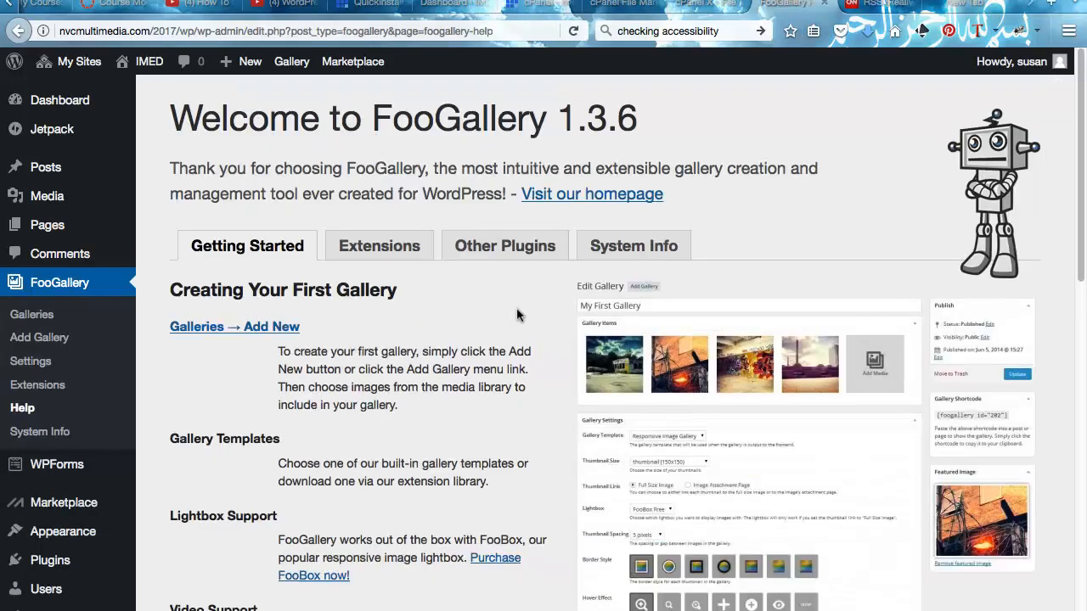
scroll(517, 315, "down", 2)
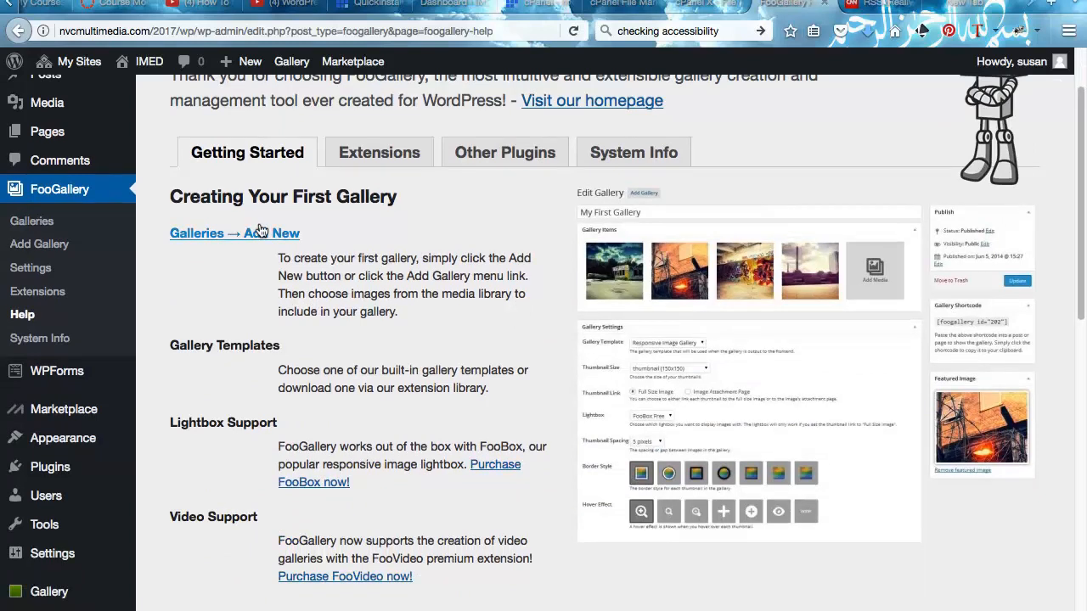
left_click(260, 231)
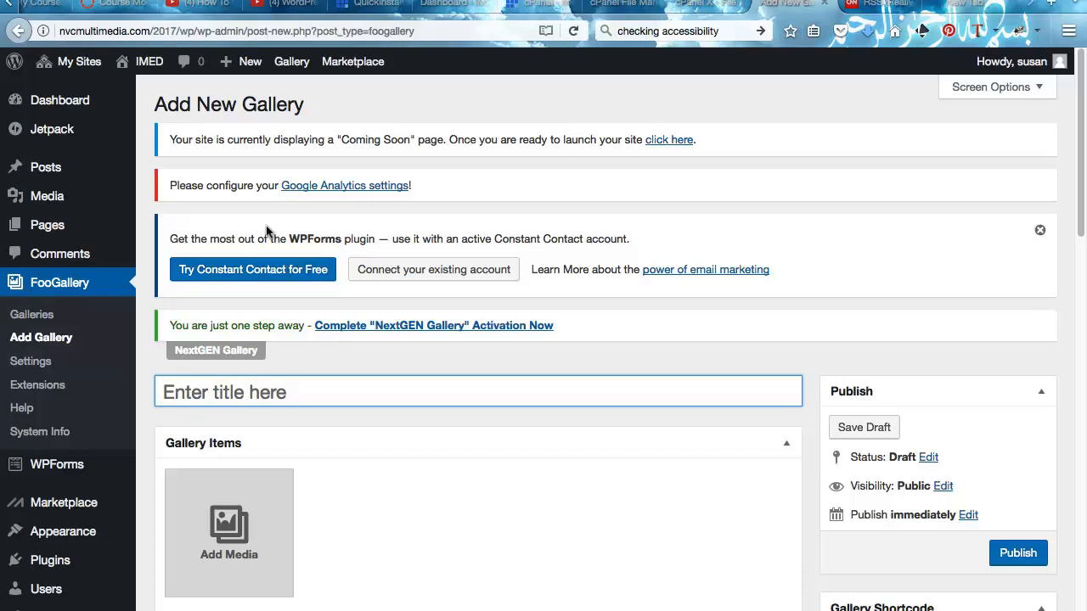
- Look over the empty Add New Gallery screen, then switch the IMED site from Coming Soon to live
scroll(268, 231, "down", 1)
scroll(266, 225, "down", 8)
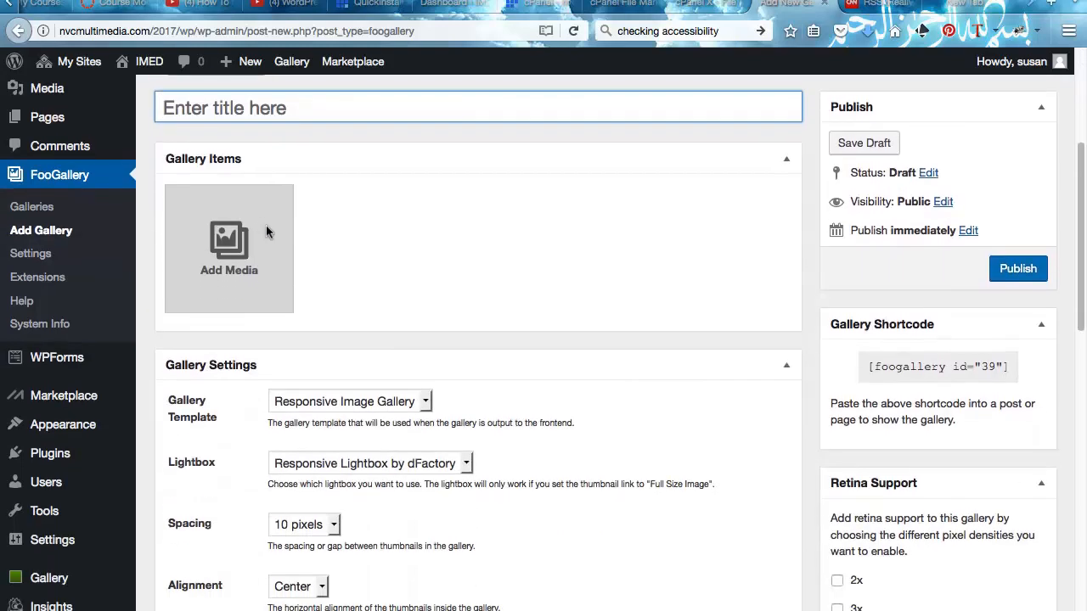
scroll(265, 227, "down", 2)
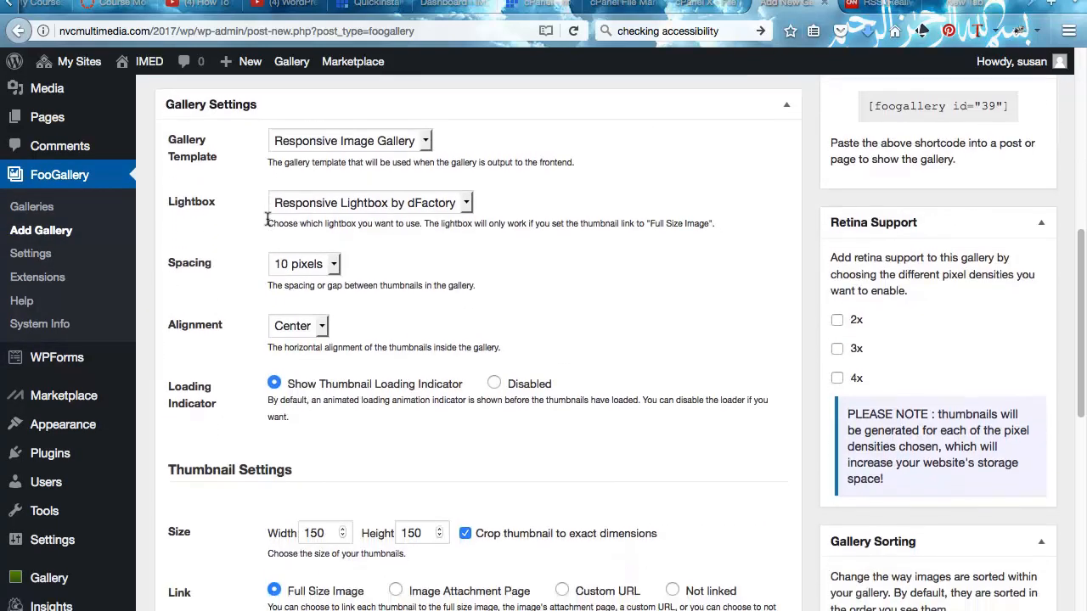
scroll(267, 220, "down", 4)
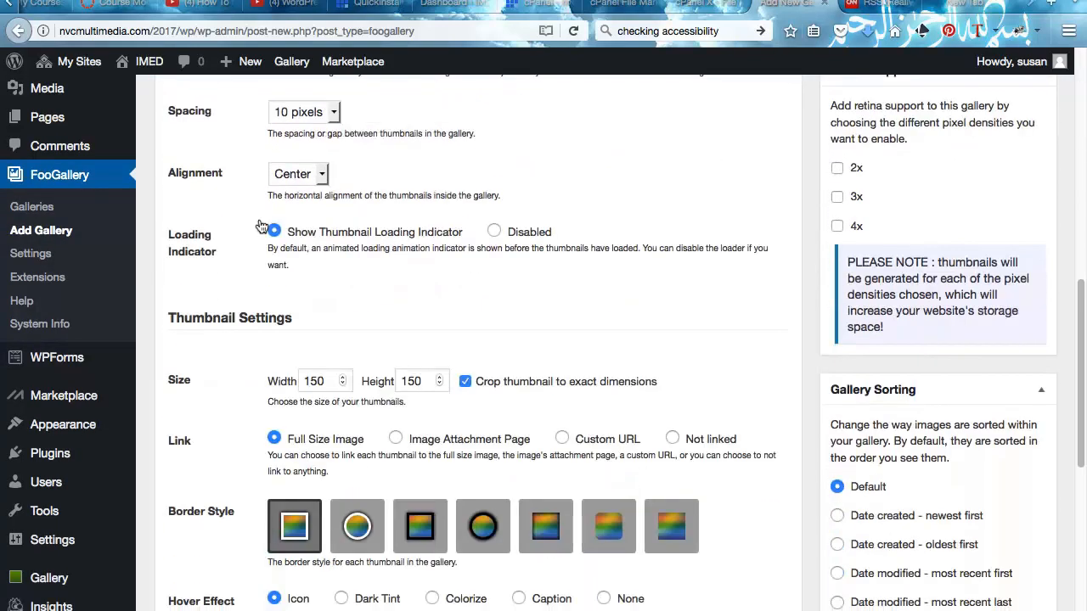
scroll(265, 225, "down", 6)
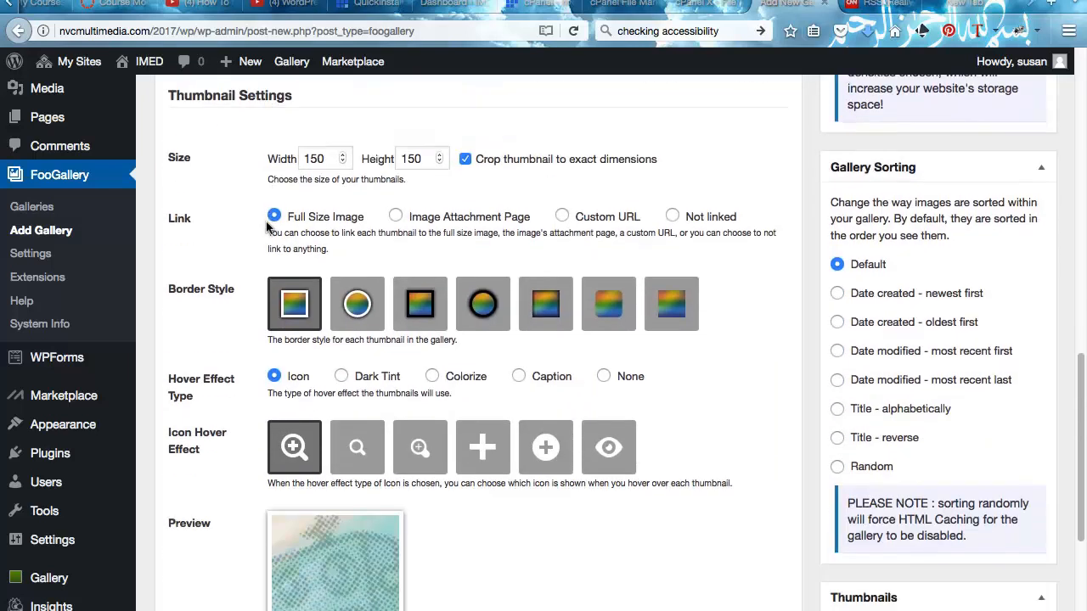
scroll(268, 221, "up", 20)
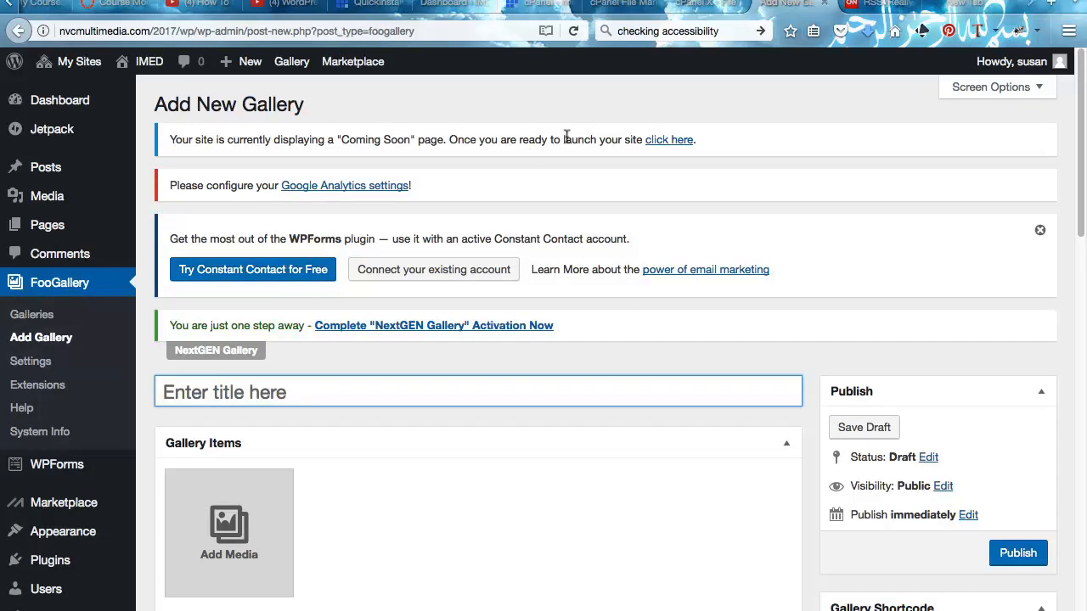
left_click(657, 141)
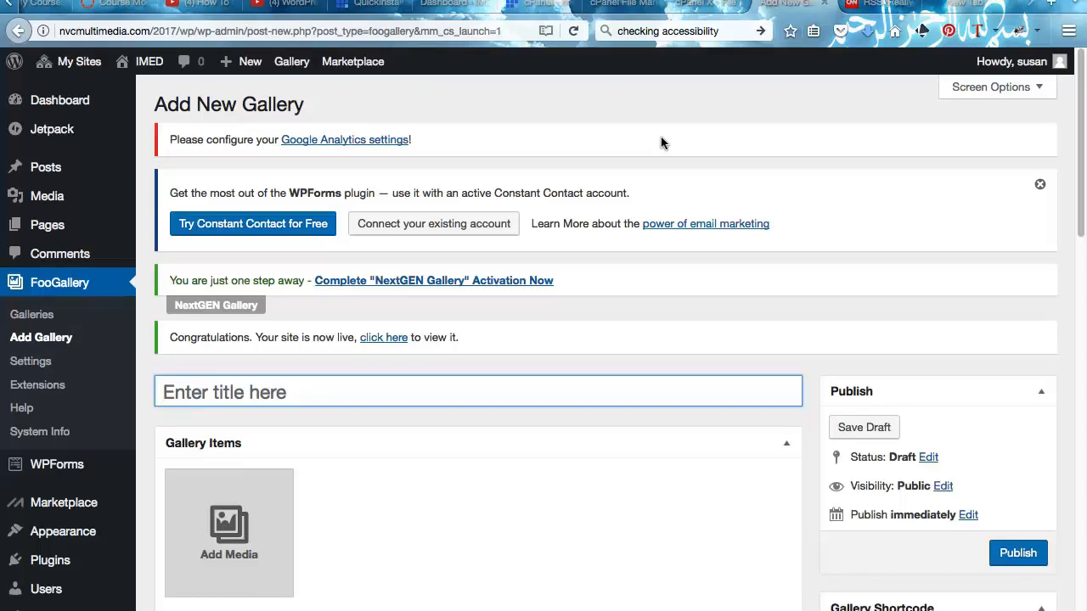
scroll(668, 129, "down", 1)
scroll(668, 129, "up", 1)
- Visit the IMED site's live public front page
mouse_move(74, 60)
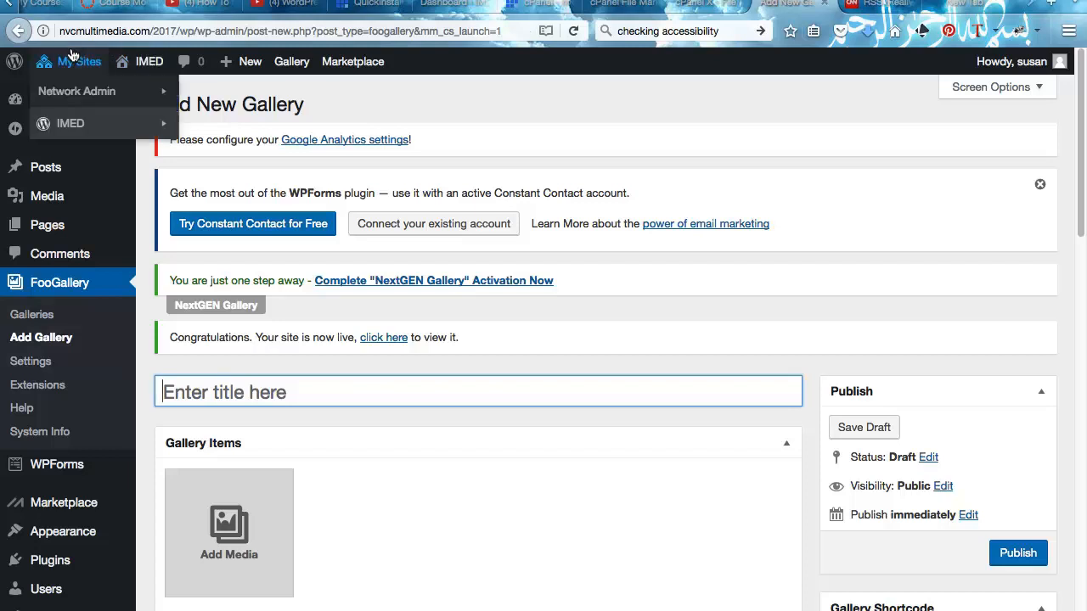
mouse_move(102, 123)
left_click(208, 191)
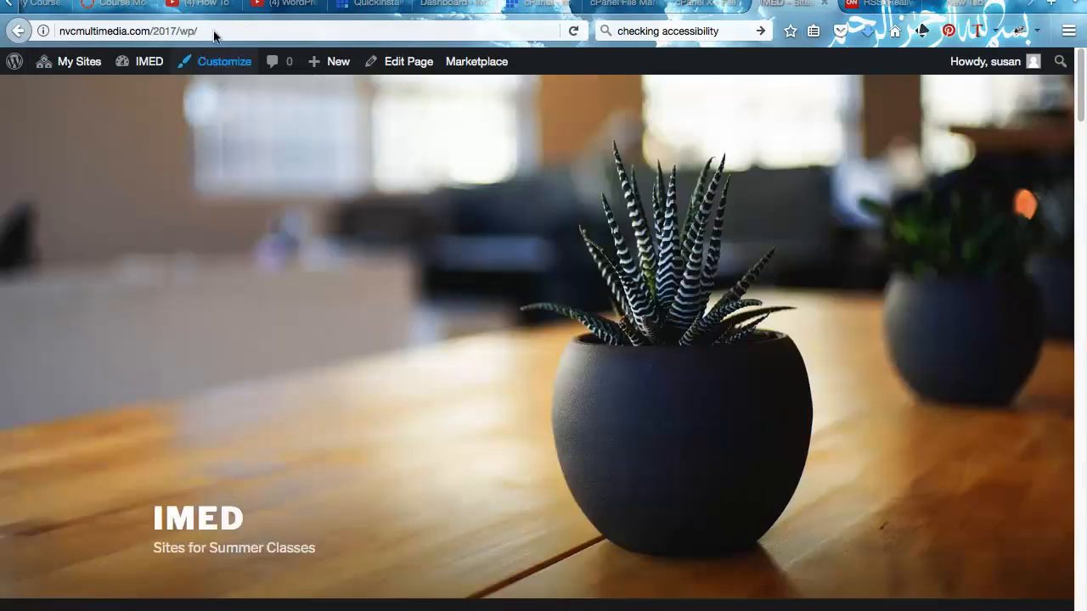
- Add a user's subsite path to the IMED web address and load it
left_click(206, 25)
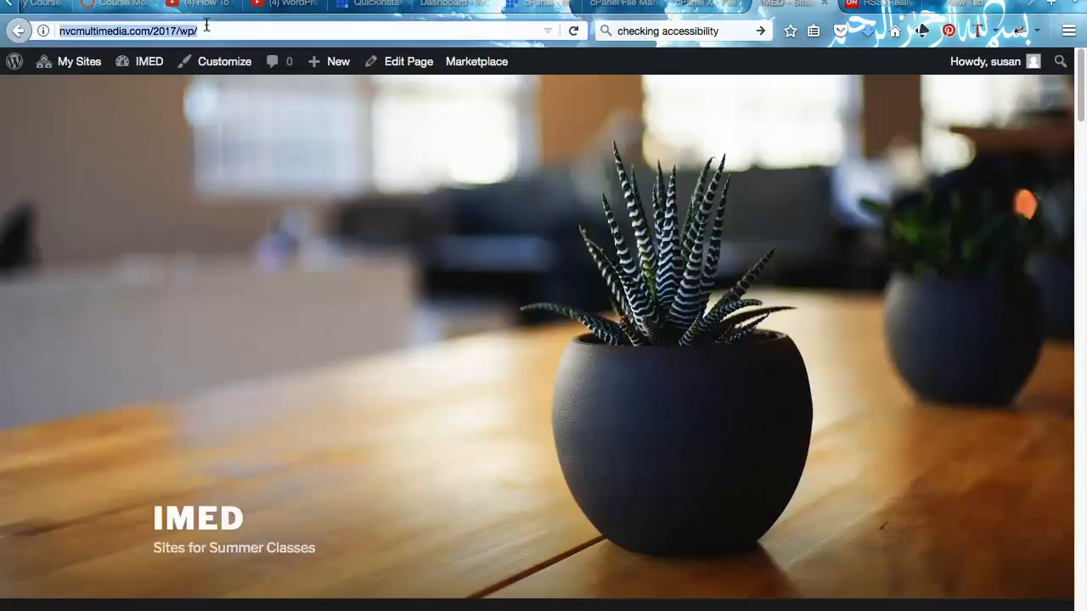
left_click(206, 25)
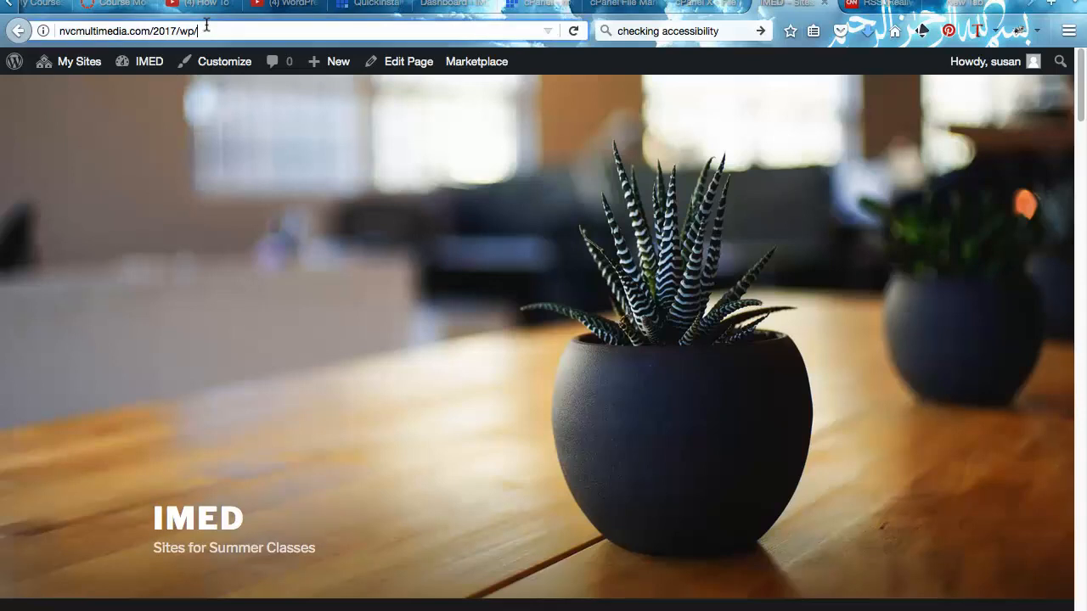
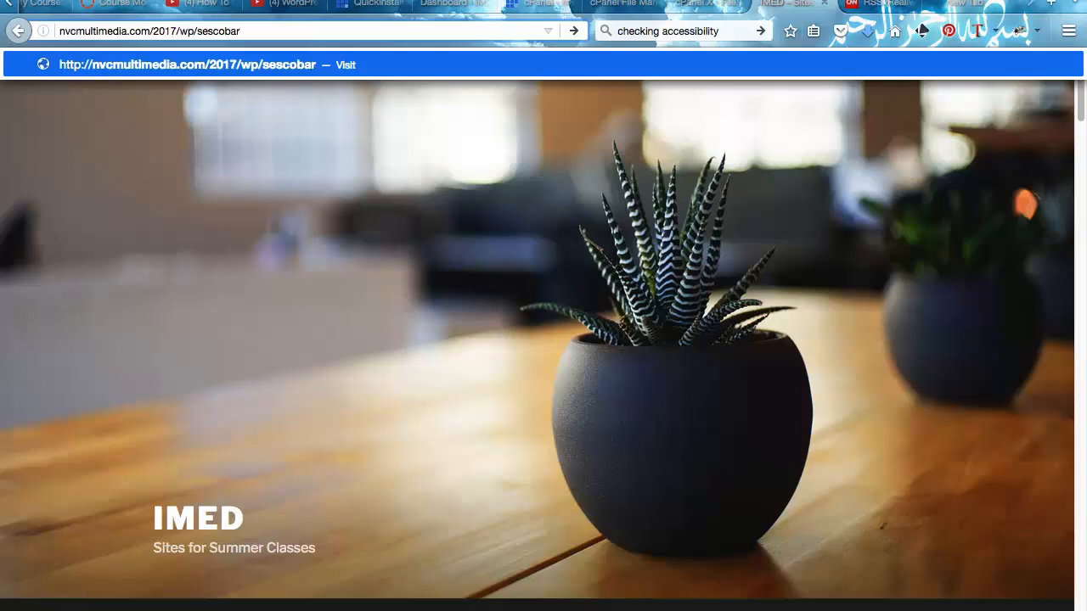
key("Return")
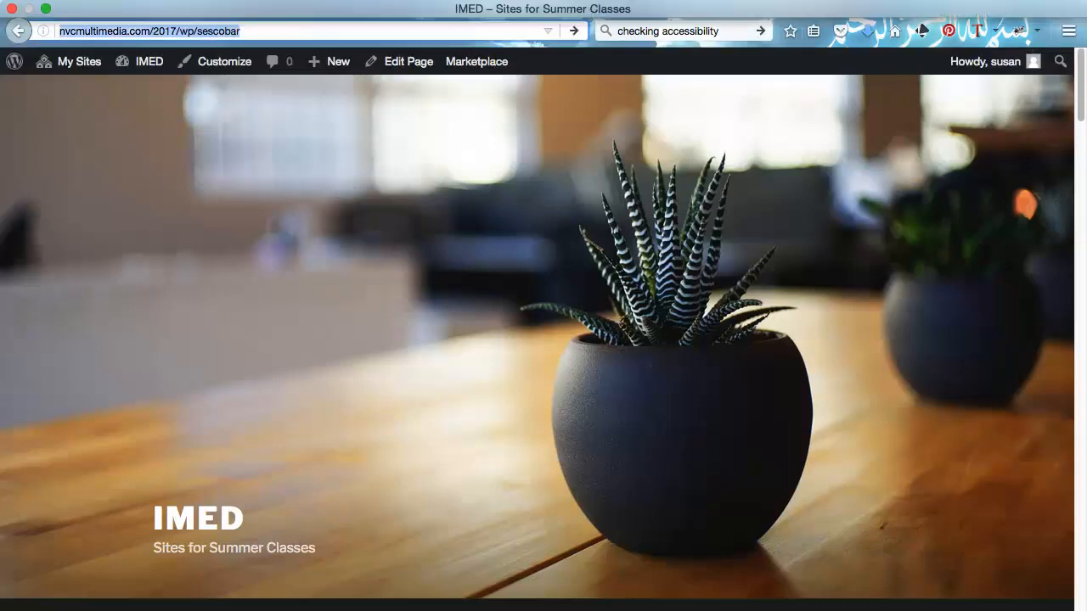